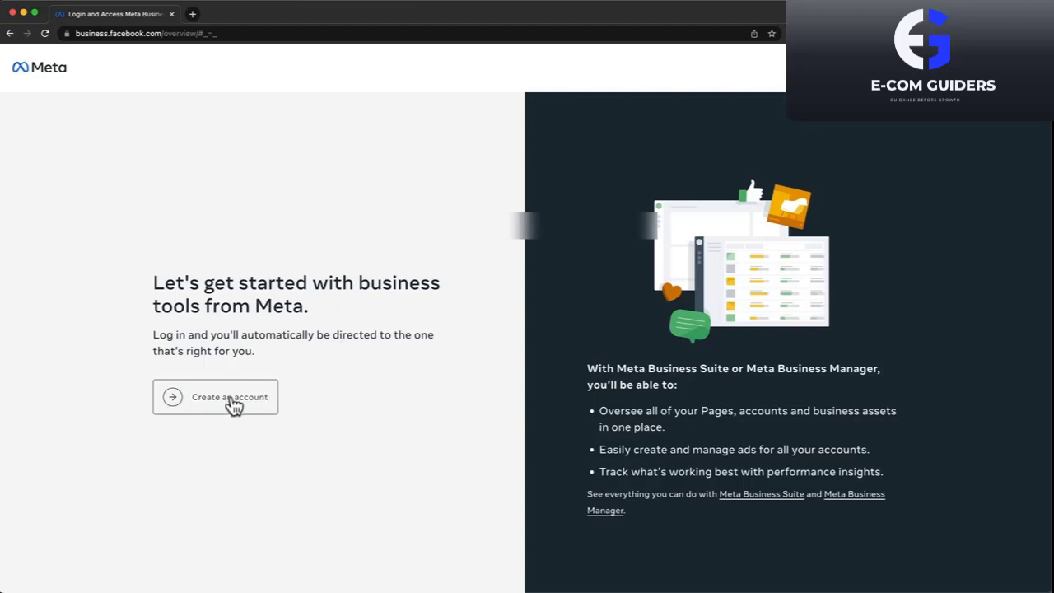
Create a Business Manager account by filling in the business name, the owner's name and the business email.
click(242, 404)
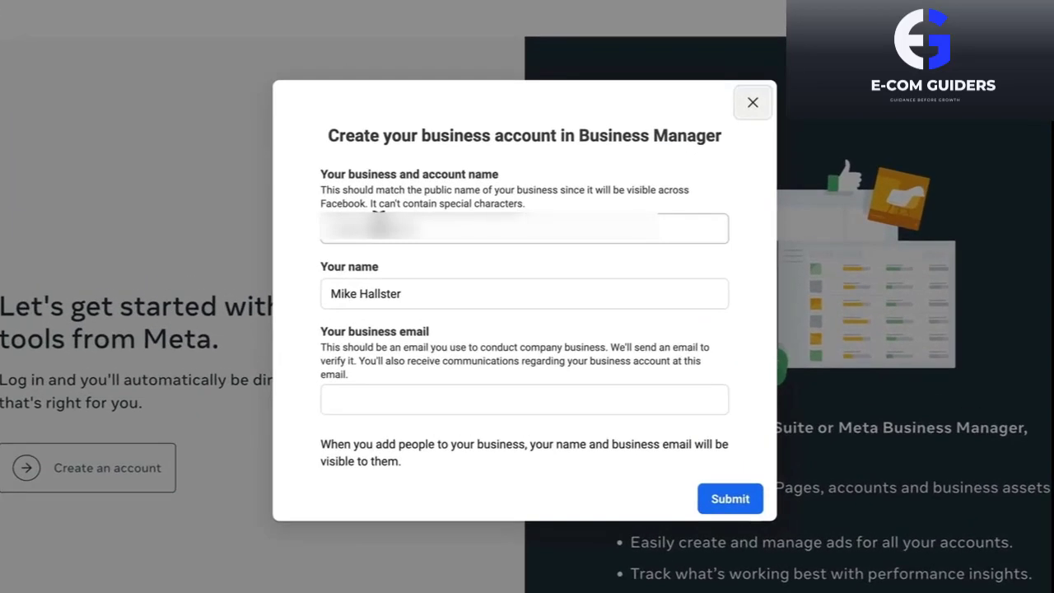
click(433, 229)
text(ers)
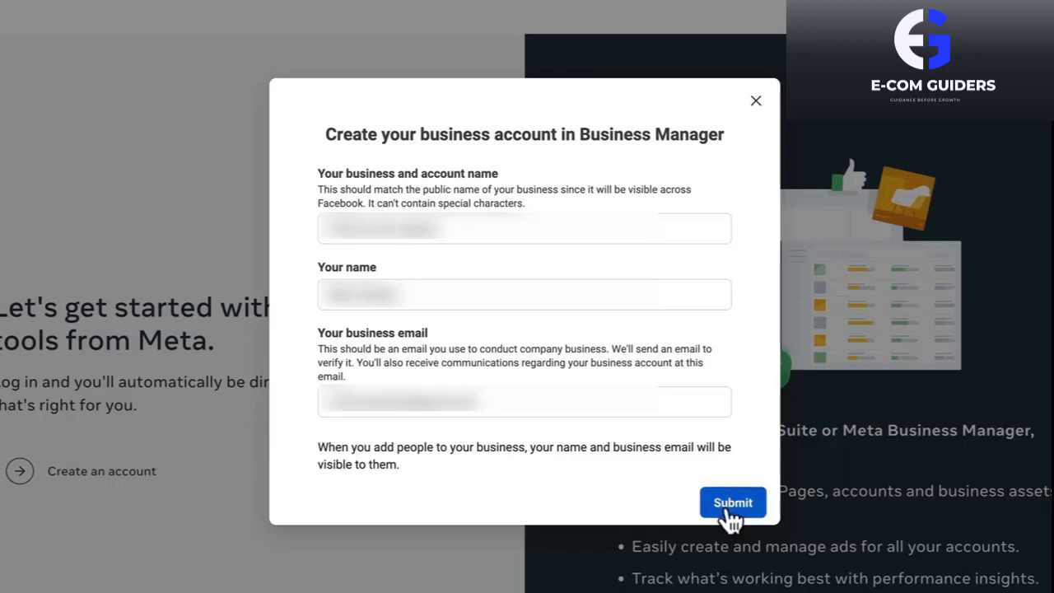
click(732, 515)
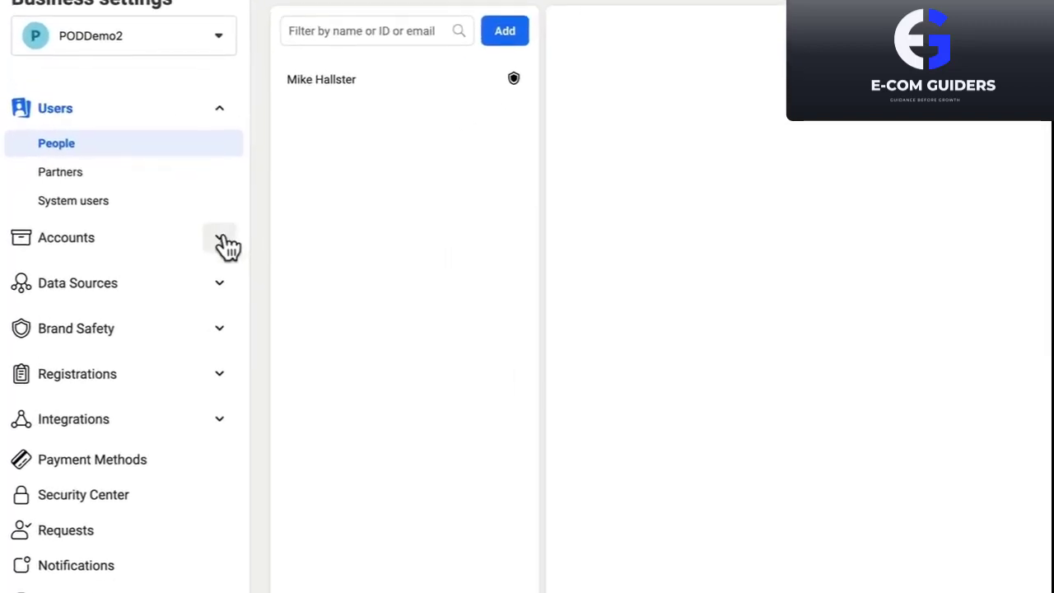
Create a new ad account named "POD Store 2" for use by the PODDemo2 business itself.
click(223, 242)
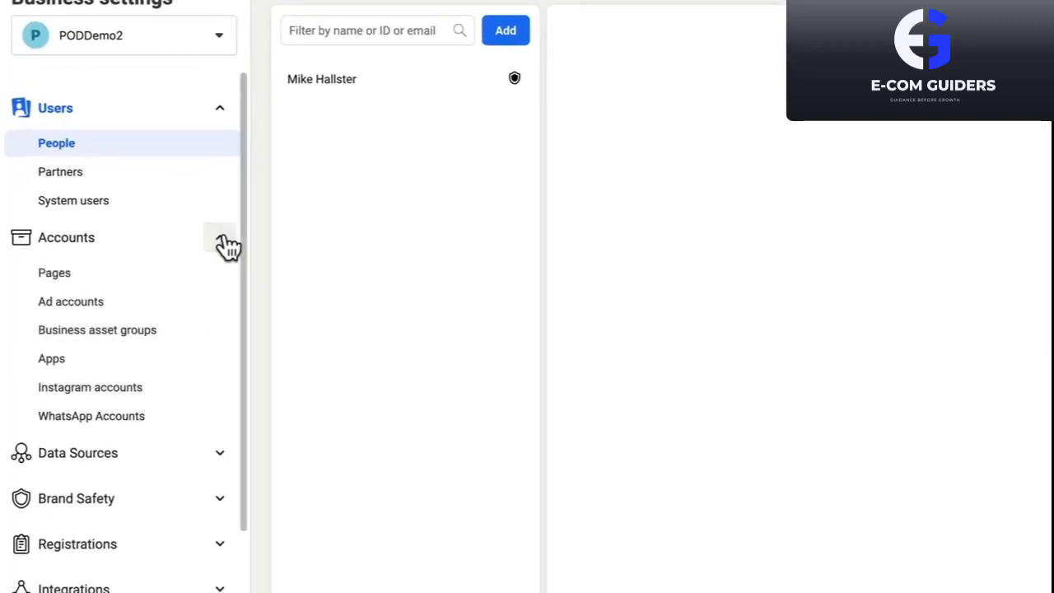
click(89, 305)
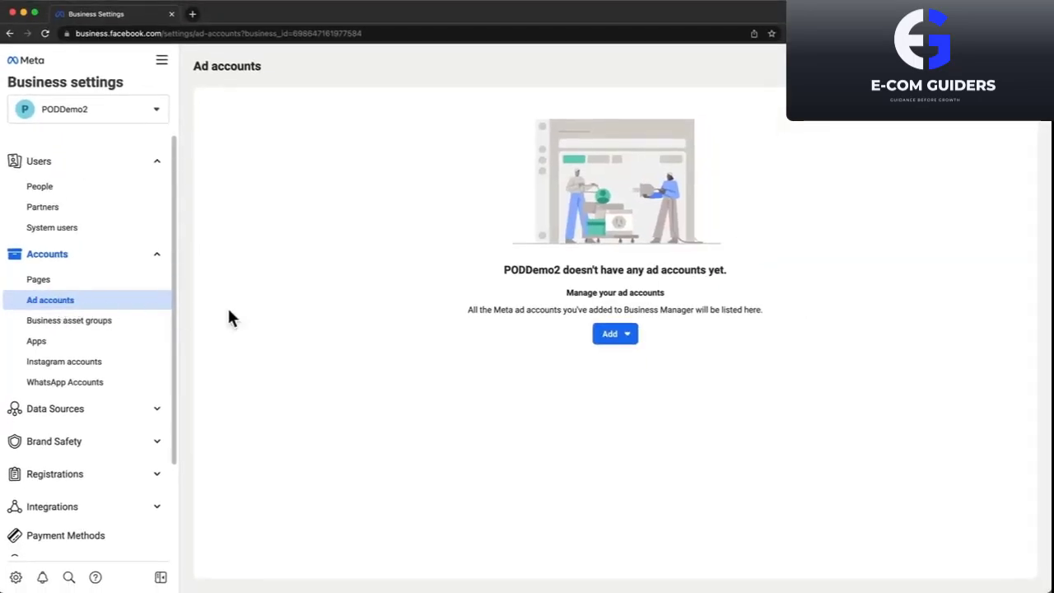
click(713, 343)
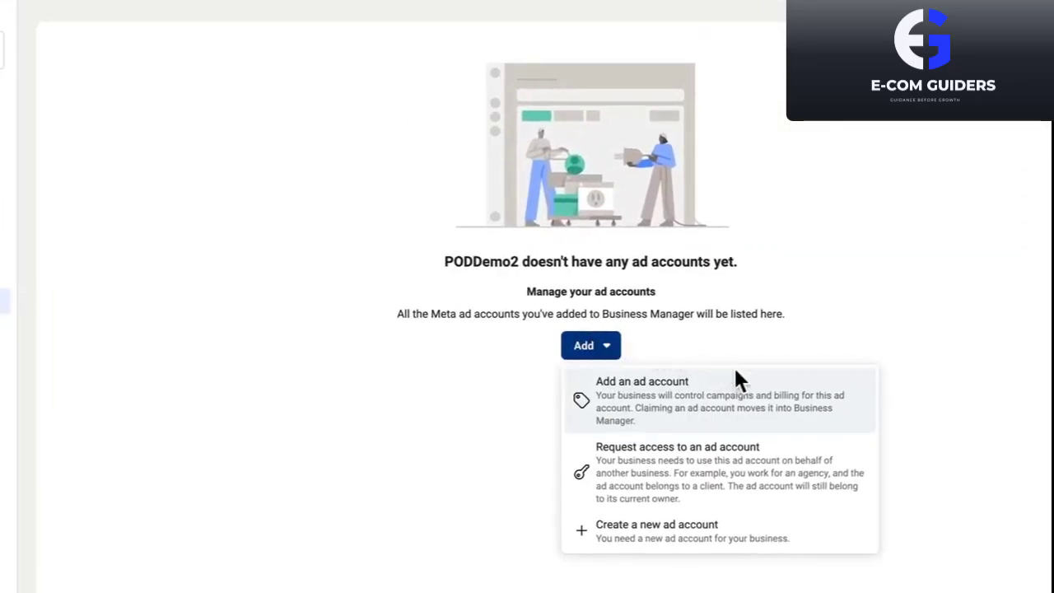
click(728, 541)
text(POD Store 2)
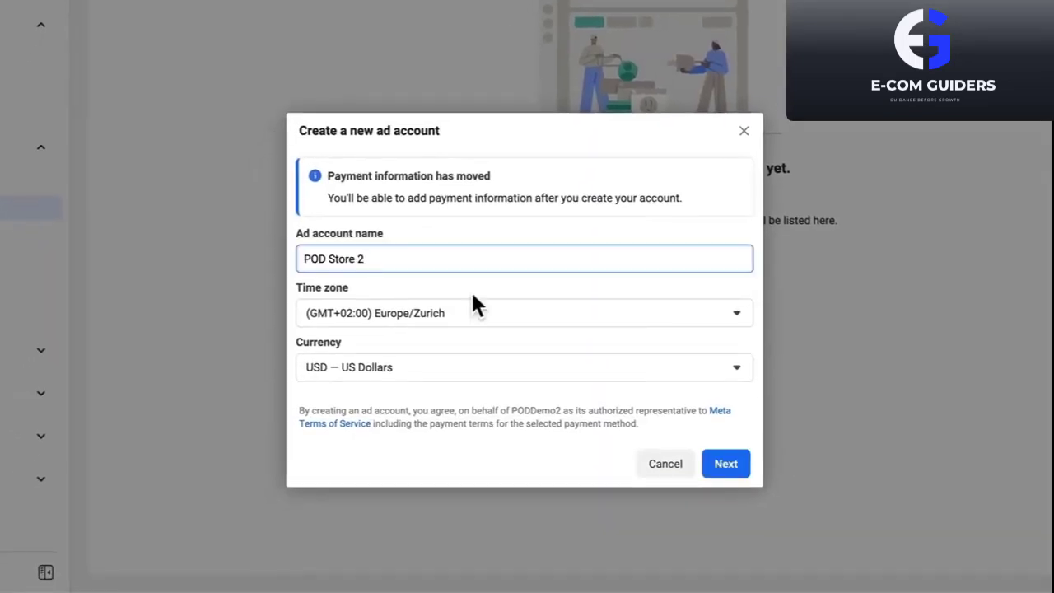
drag(392, 258, 283, 257)
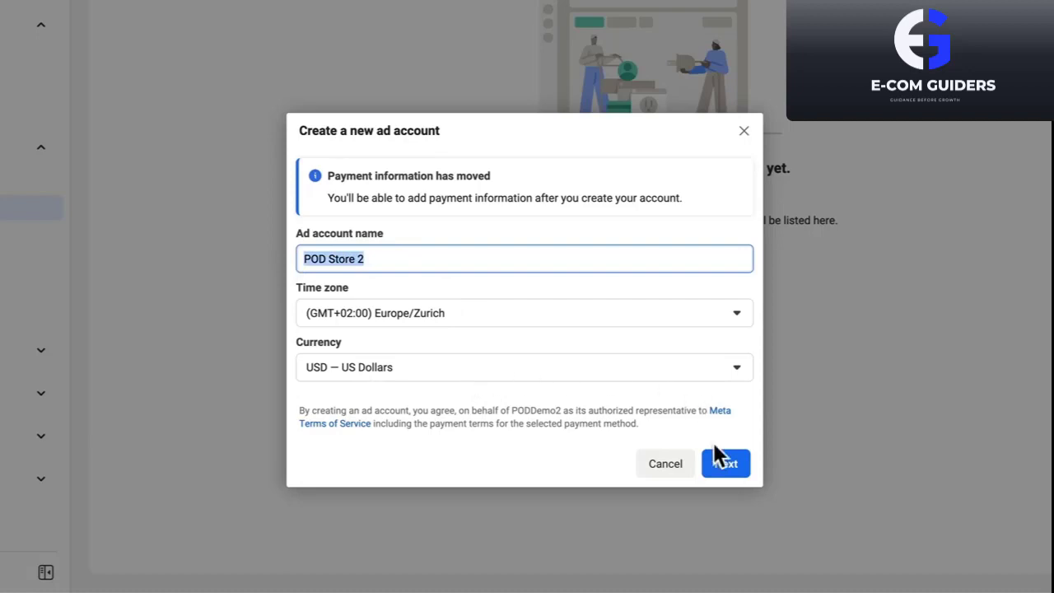
click(730, 467)
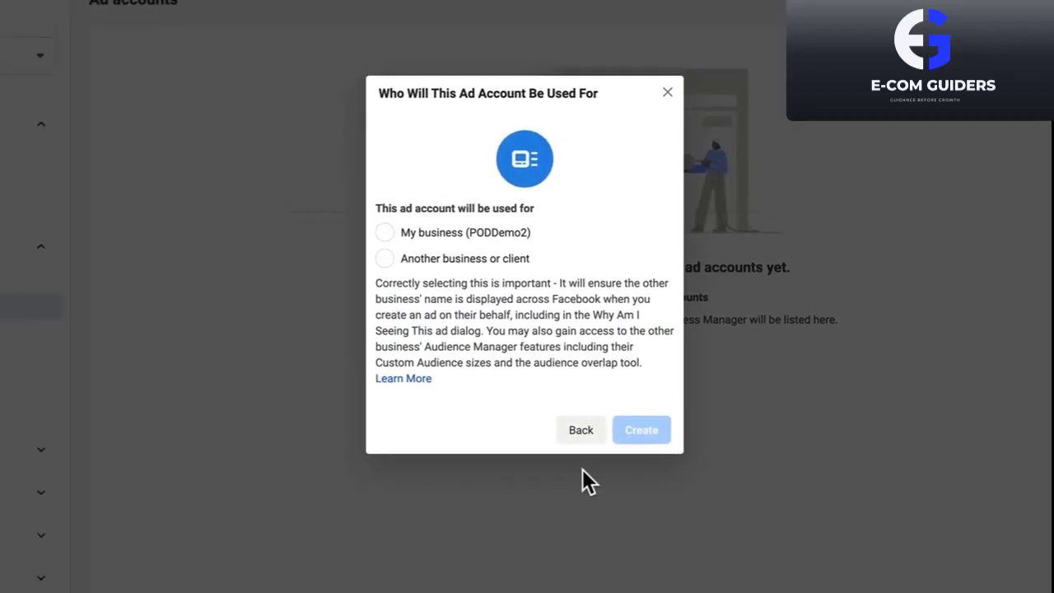
click(384, 233)
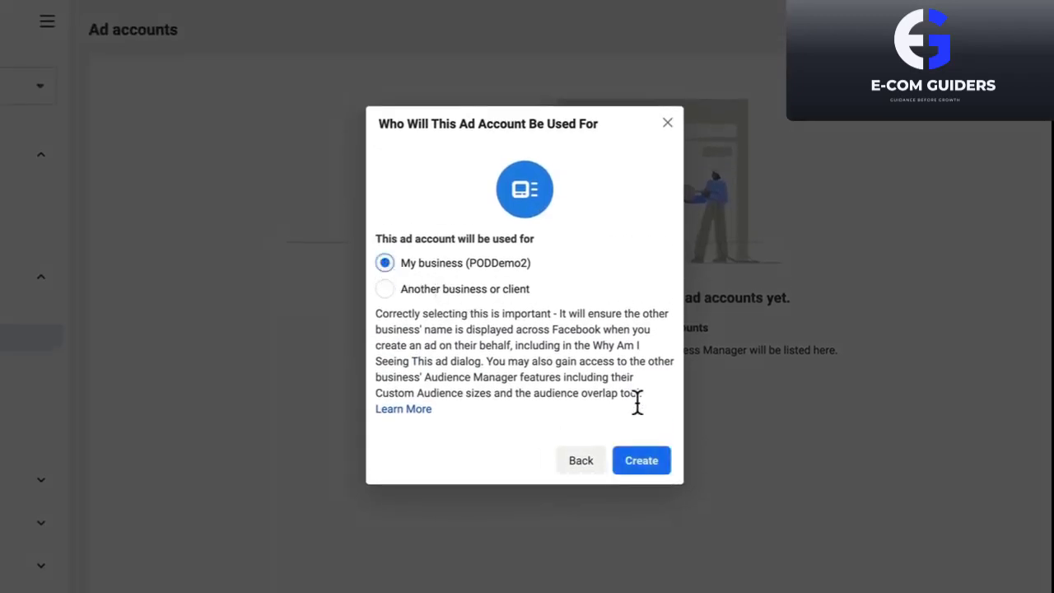
click(639, 462)
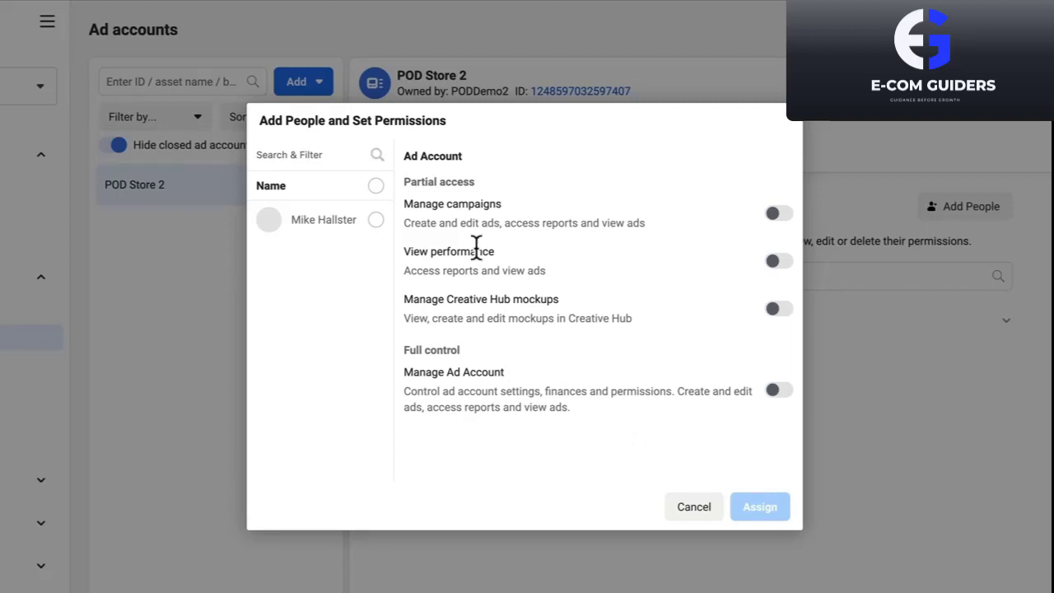
Assign the listed person full control of the POD Store 2 ad account with the Manage Ad Account permission.
click(375, 221)
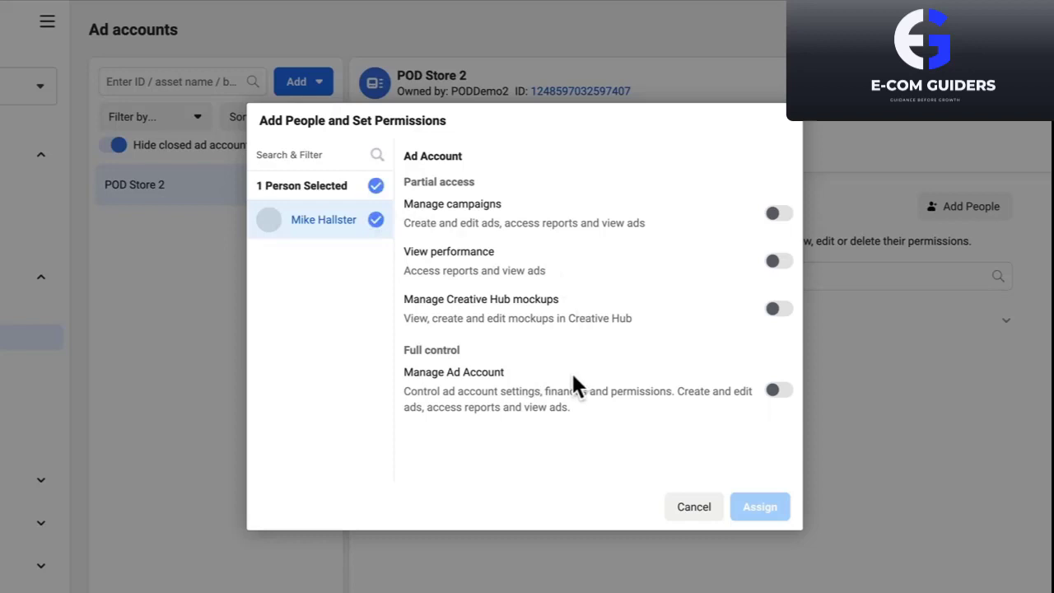
click(777, 392)
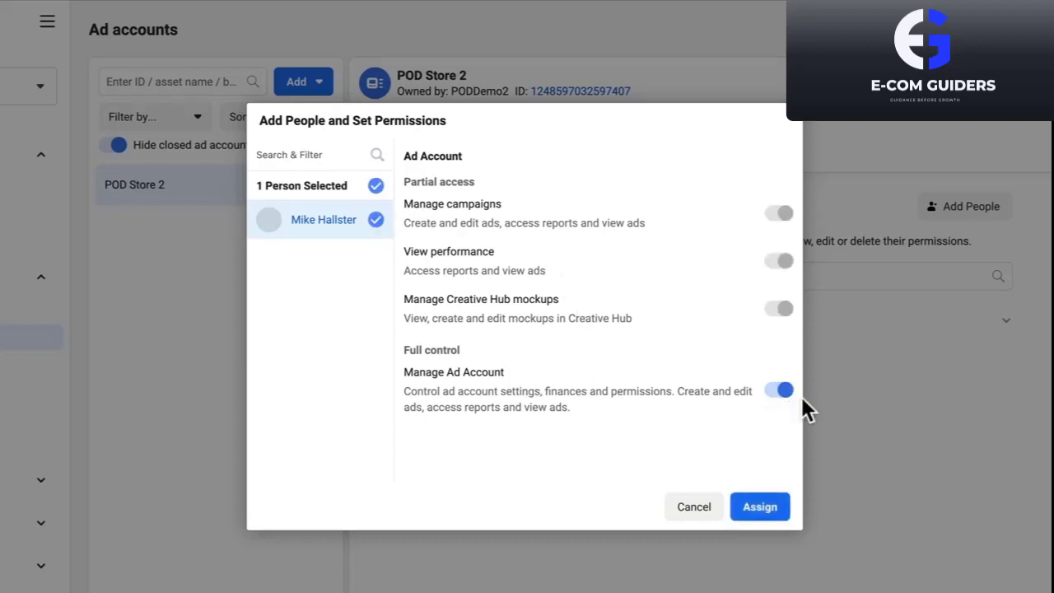
click(766, 512)
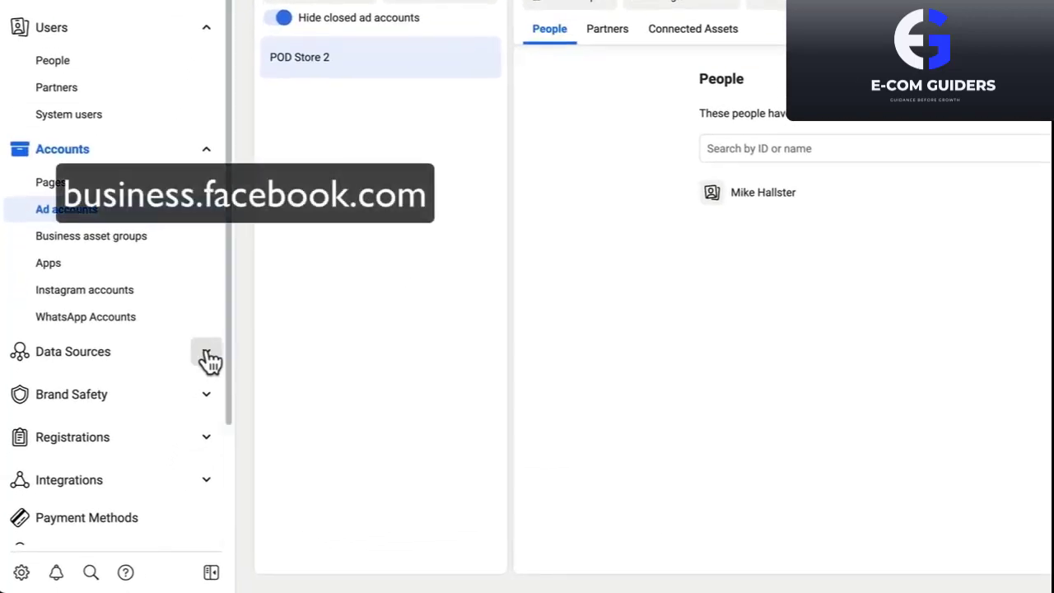
Create a pixel among the business's data sources, keeping the suggested name "PODDemo2's Pixel".
click(208, 355)
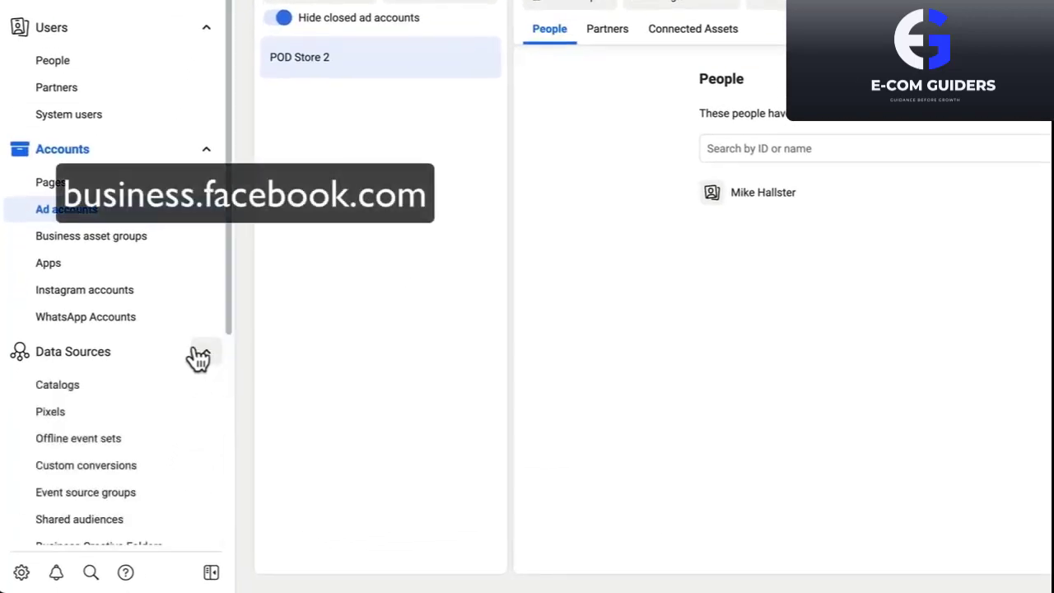
scroll(157, 357, down, 2)
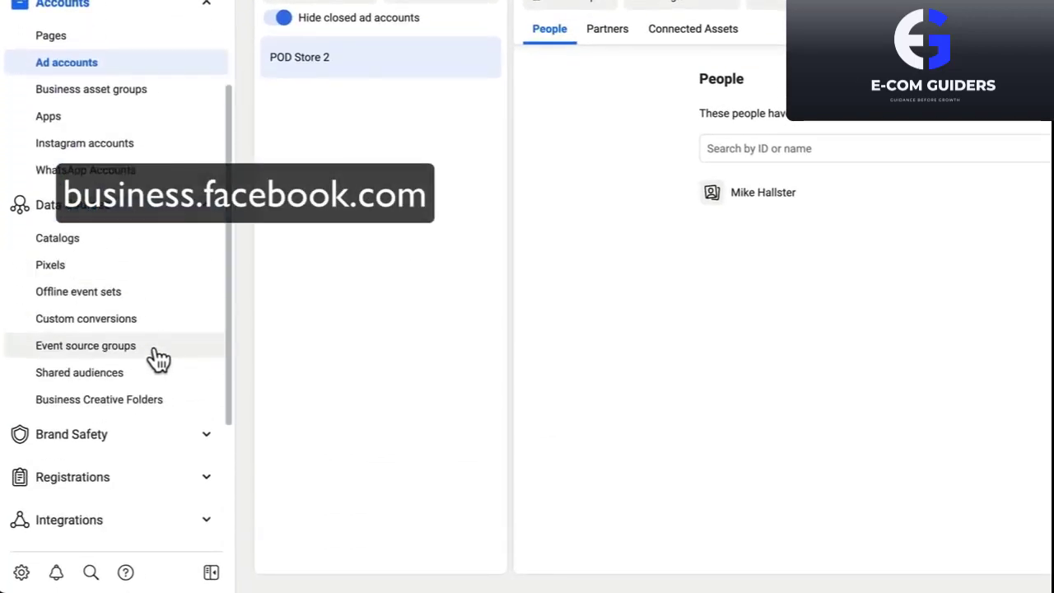
click(109, 278)
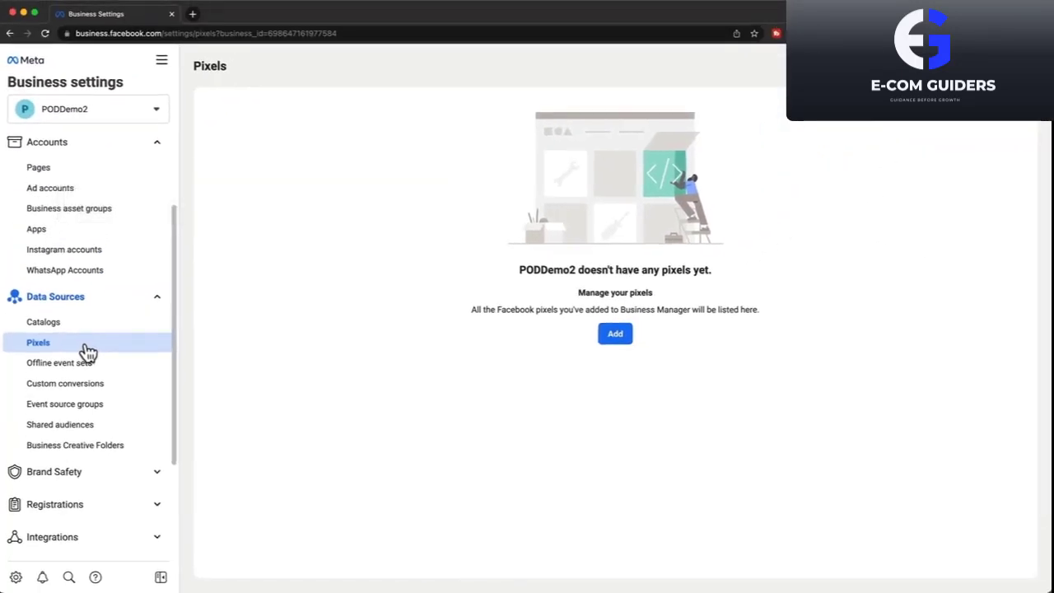
click(623, 339)
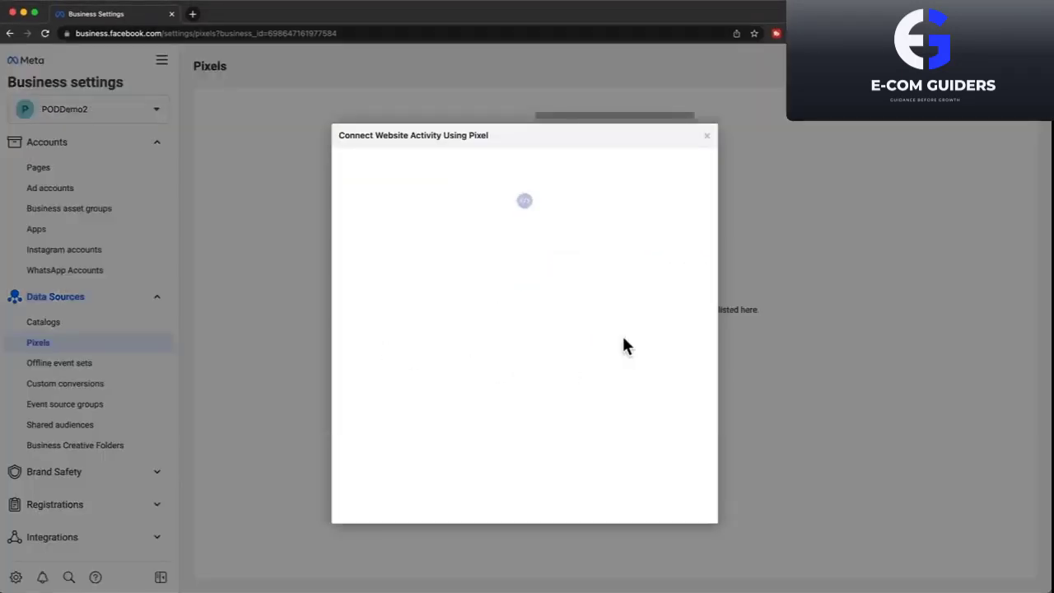
drag(504, 362, 387, 364)
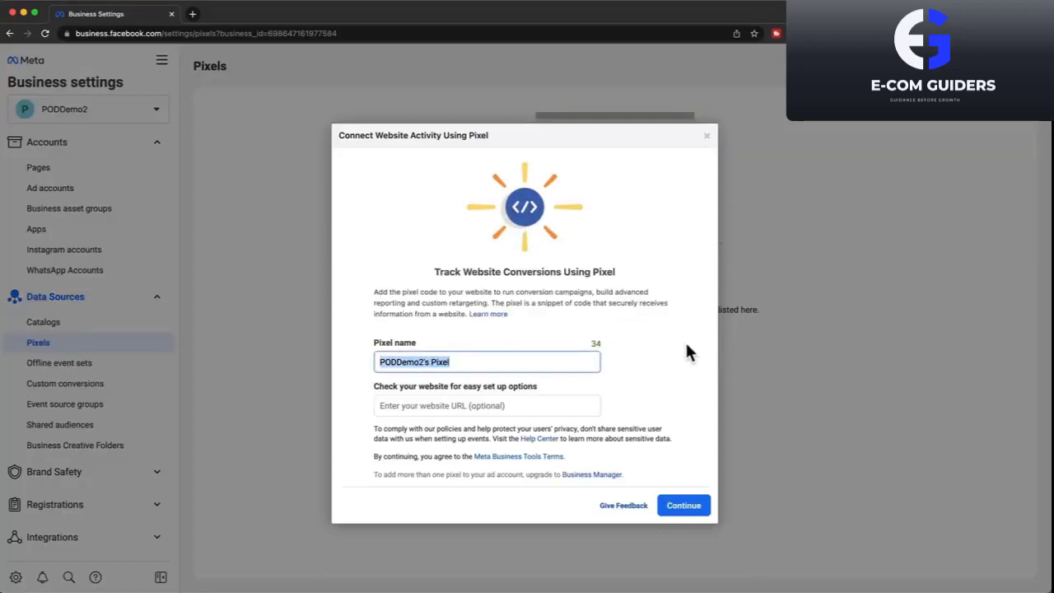
click(682, 507)
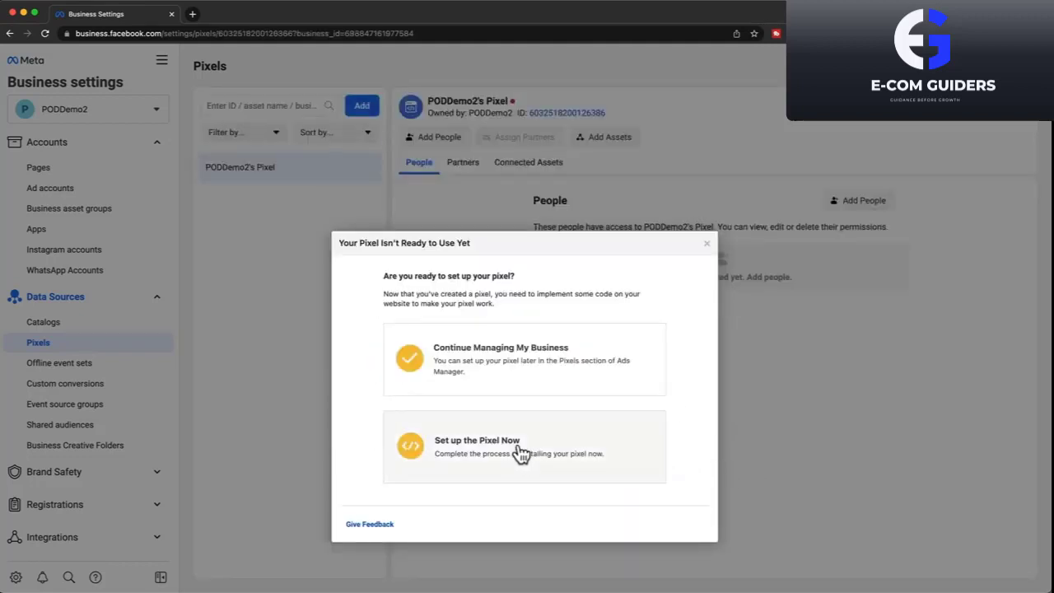
Start setting up the pixel through a partner integration and choose Shopify as the partner.
click(521, 451)
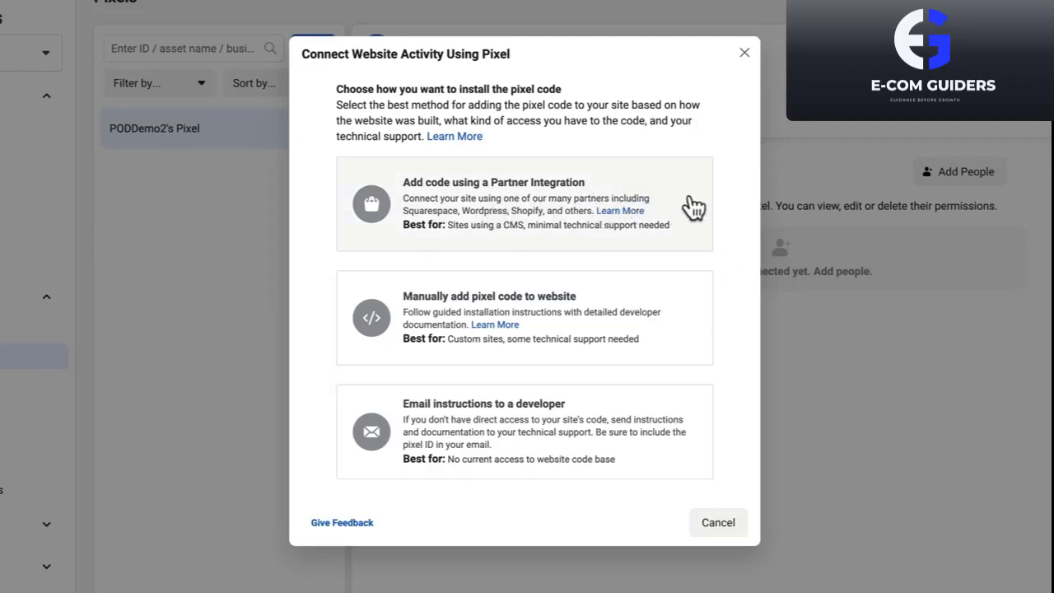
click(688, 211)
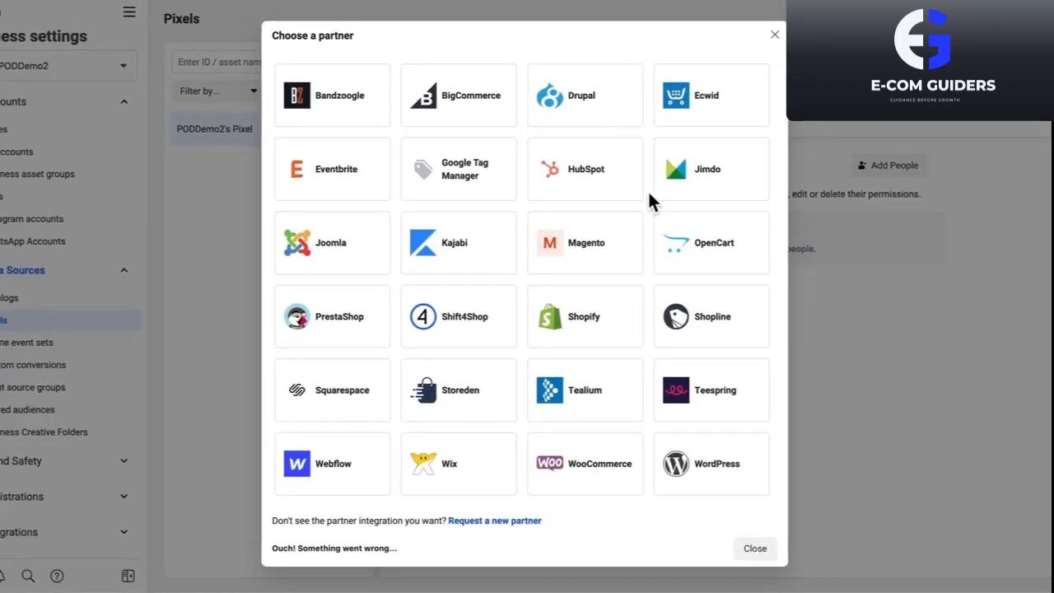
click(585, 326)
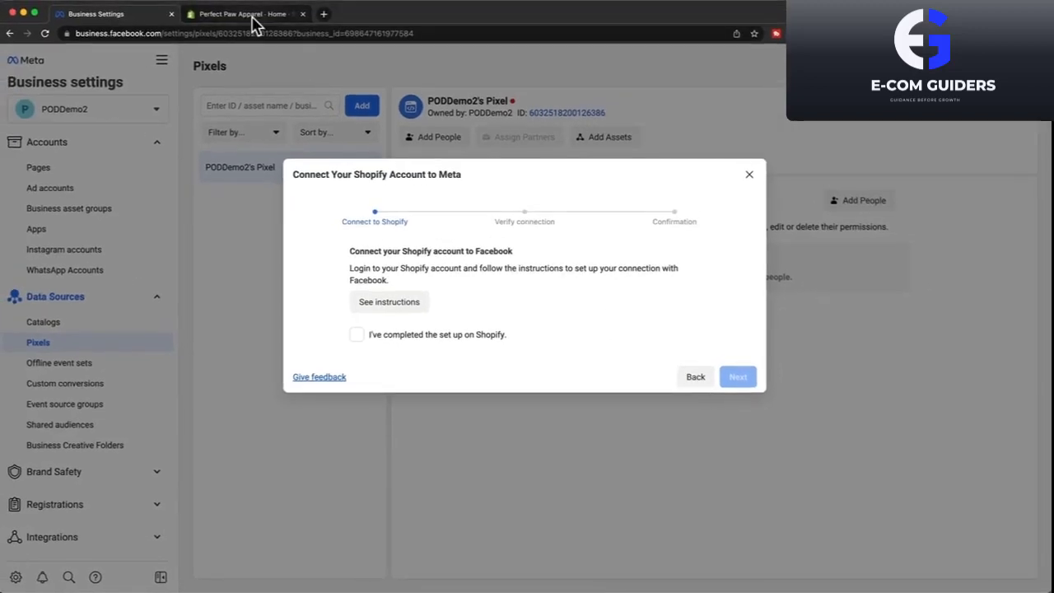
Switch to the Shopify admin and add the Facebook sales channel from the Facebook Pixel section of the online store preferences.
click(253, 18)
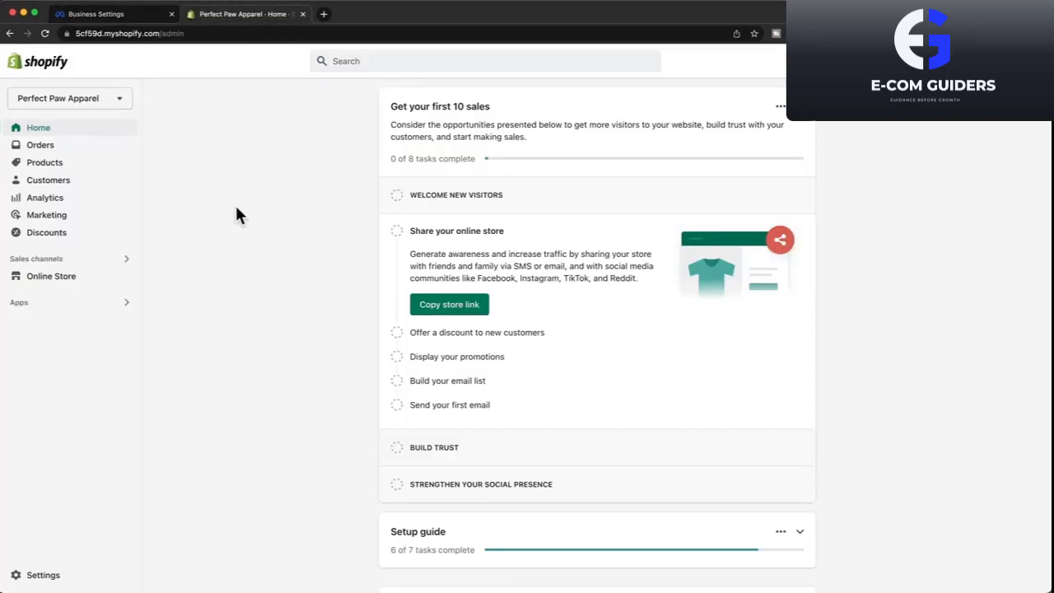
click(88, 278)
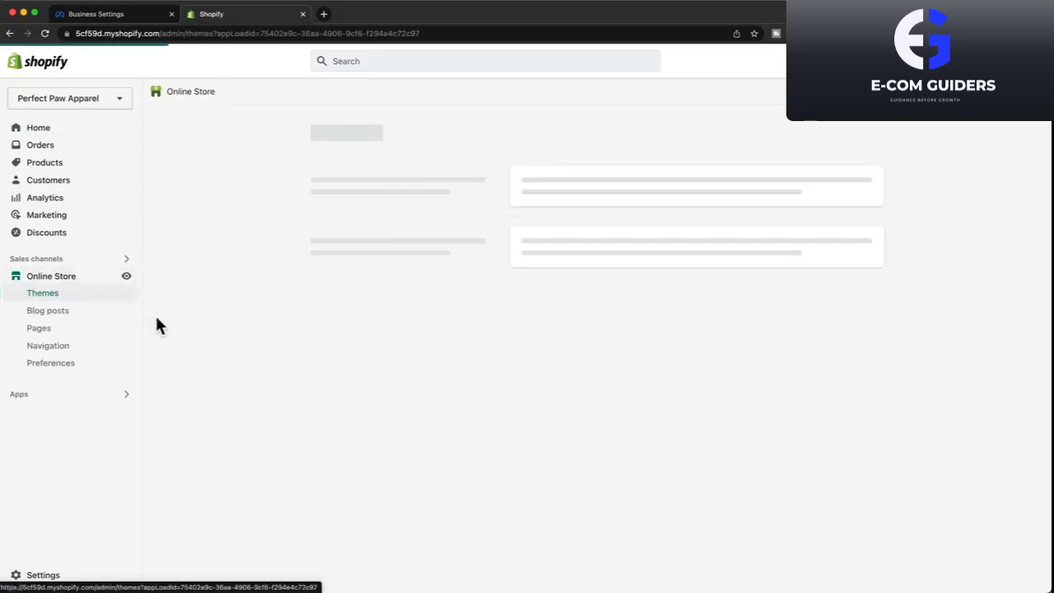
click(87, 370)
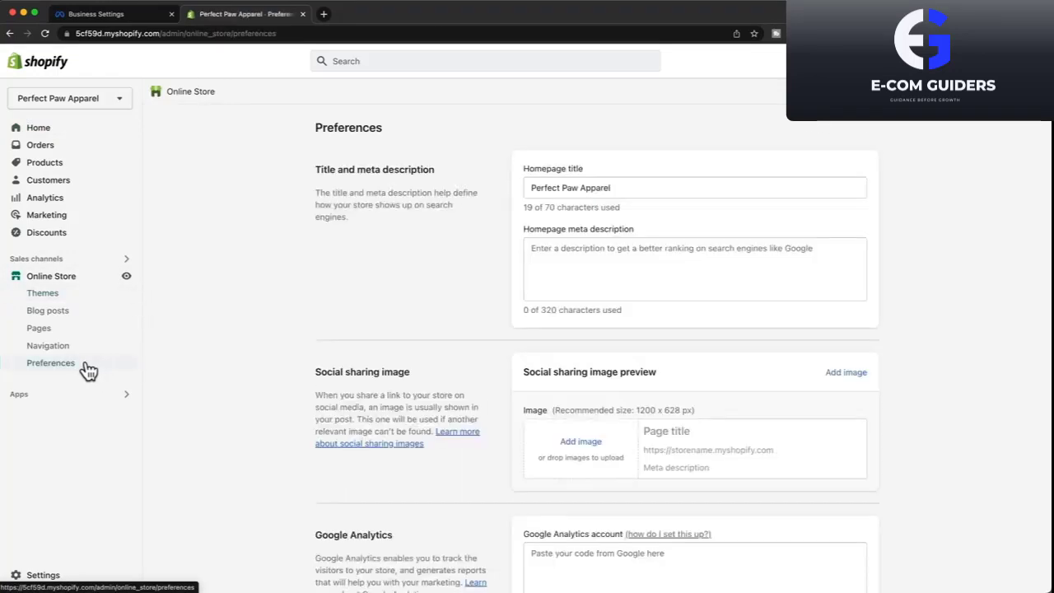
scroll(237, 377, down, 5)
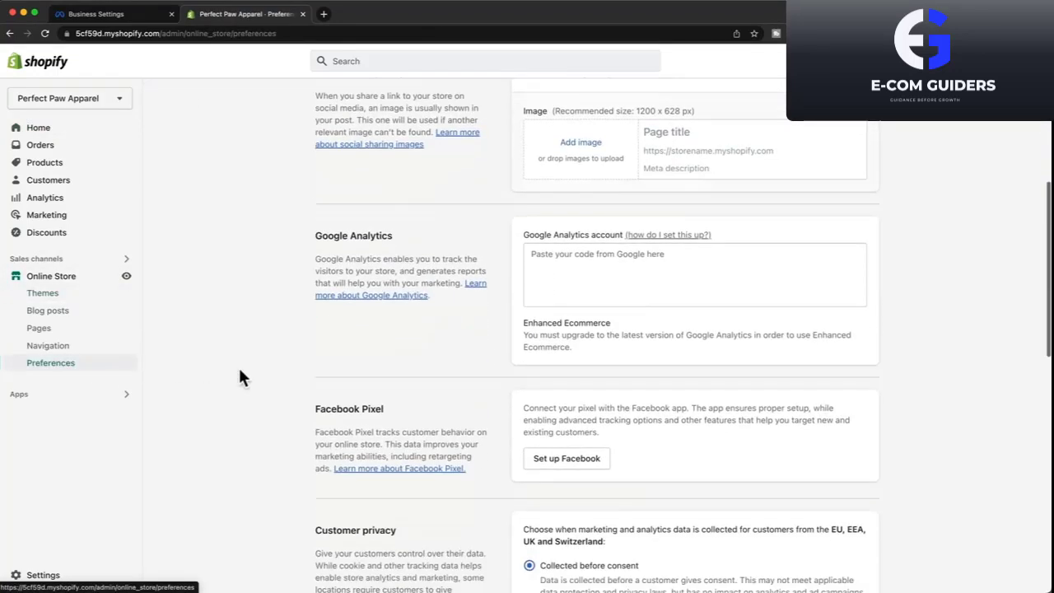
scroll(236, 378, down, 1)
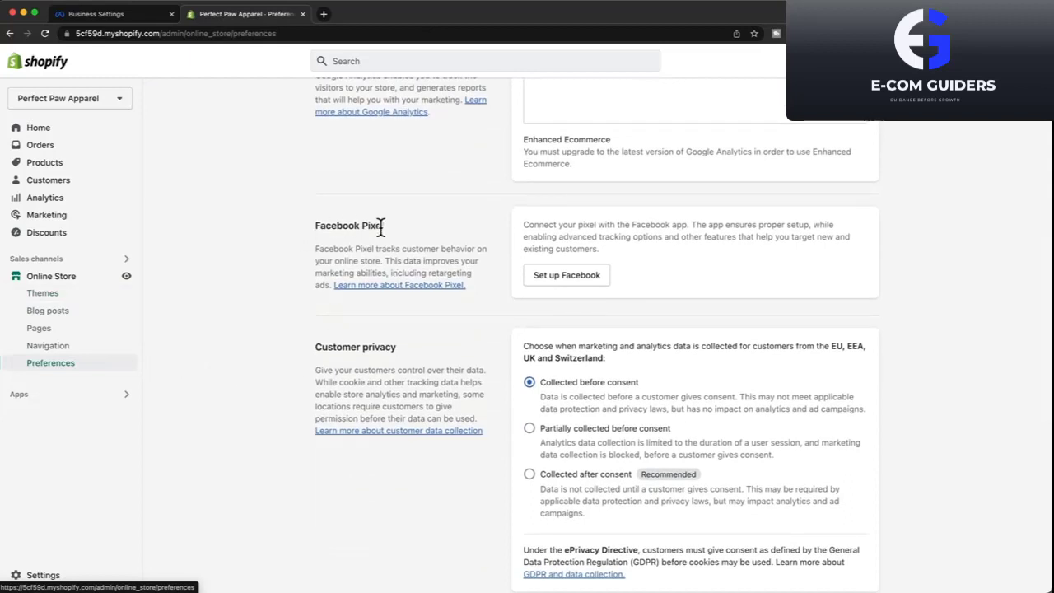
click(579, 284)
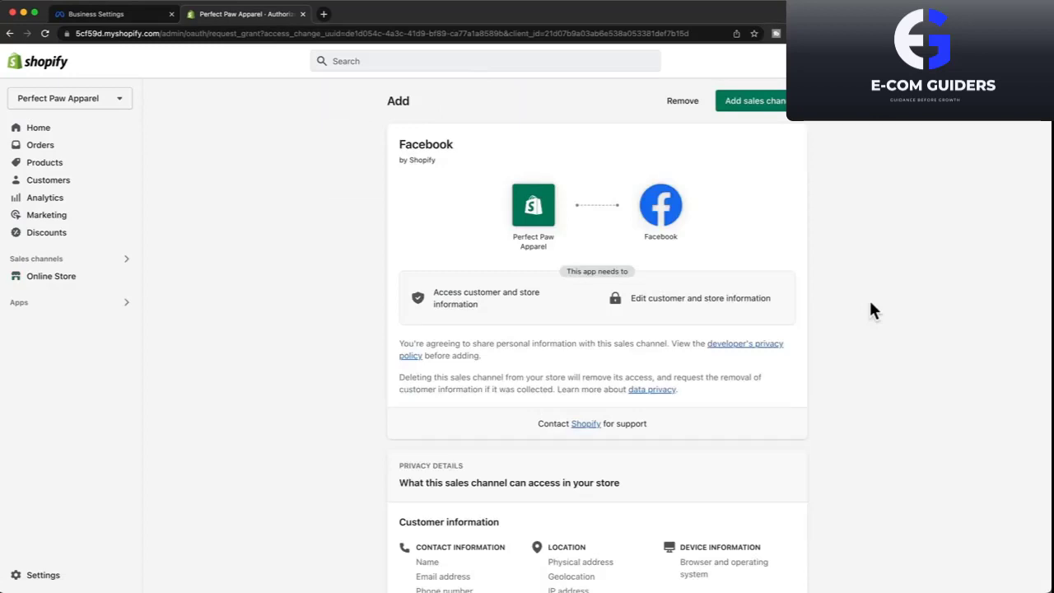
click(767, 102)
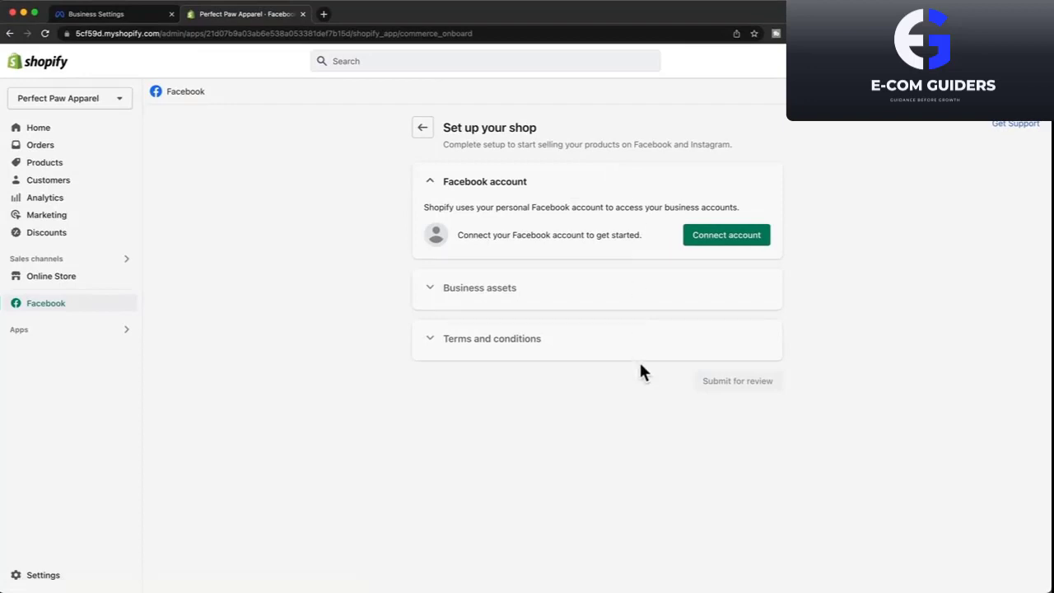
Connect the Facebook account to the shop and link the Perfect Paw Apparel Store page to the PODDemo2 business account.
click(726, 239)
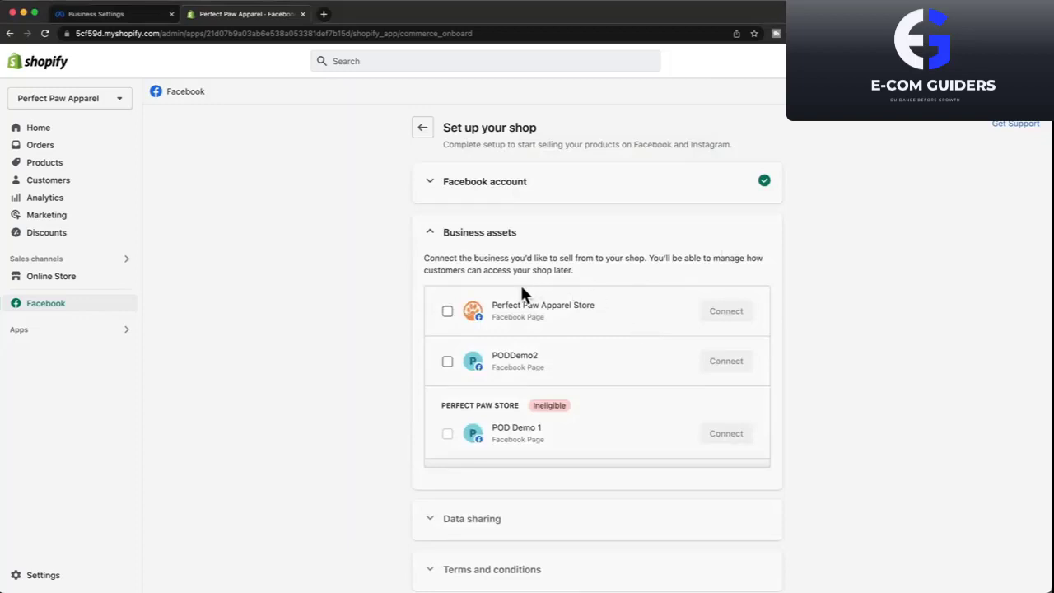
click(447, 312)
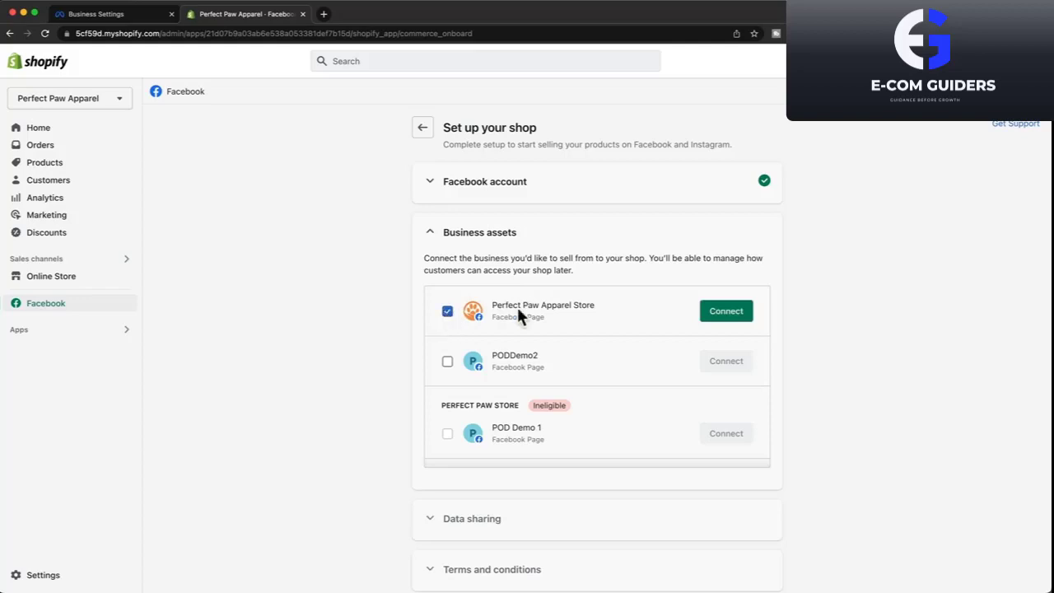
click(726, 312)
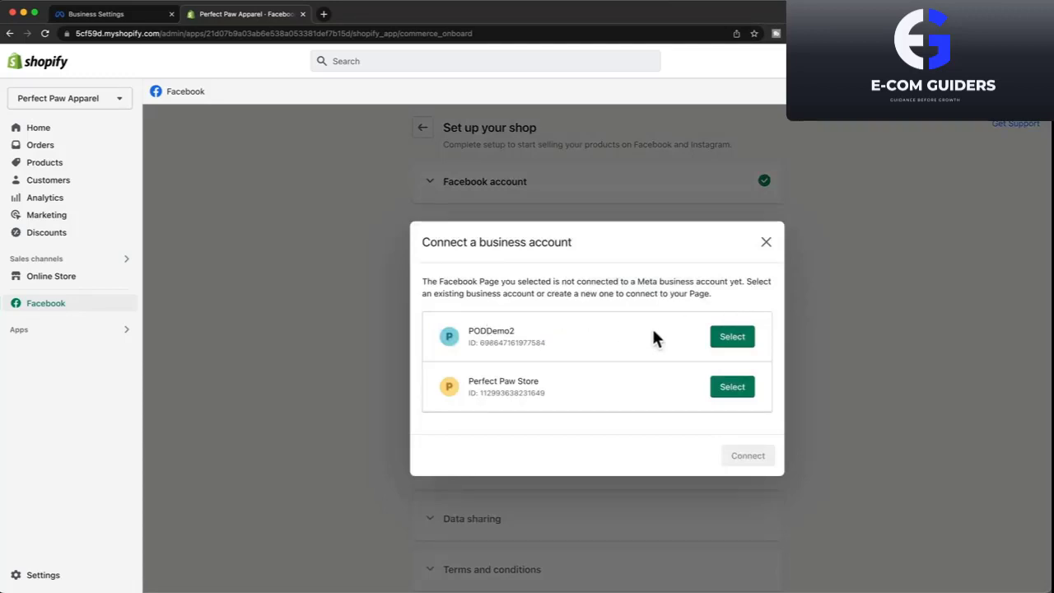
click(729, 345)
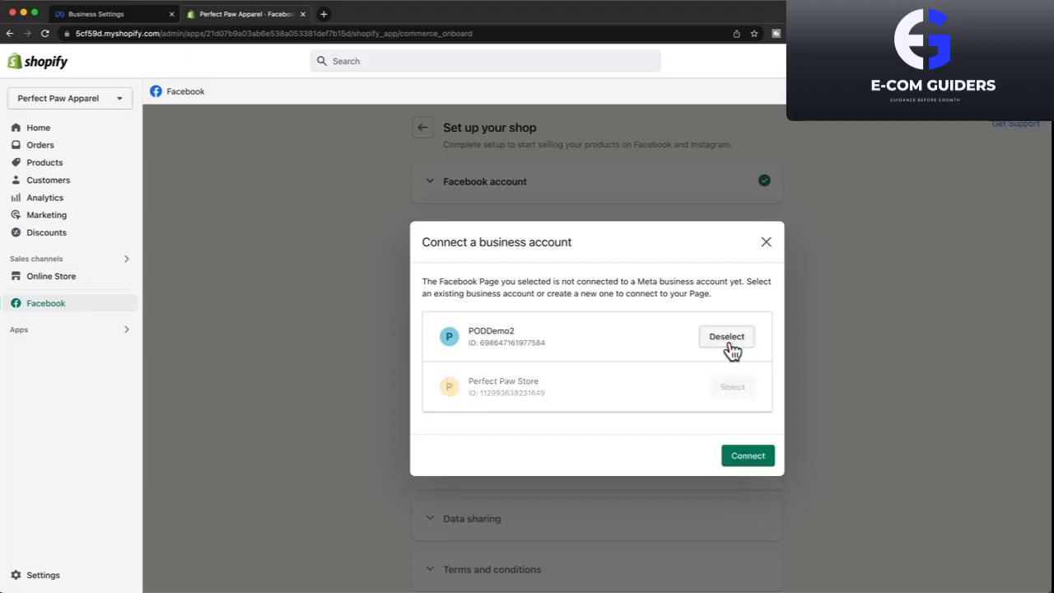
click(744, 468)
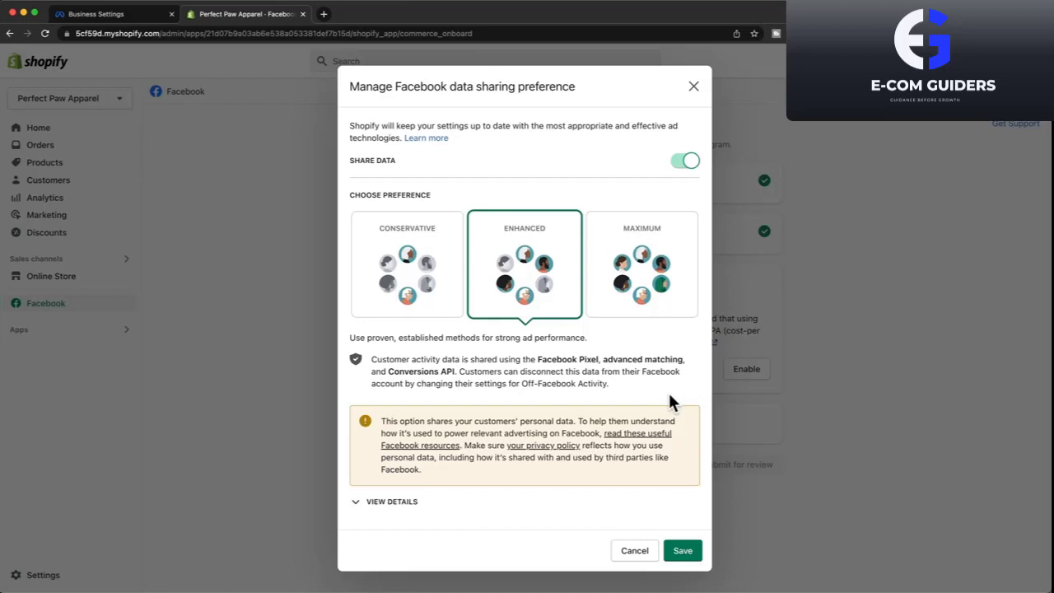
Set the Facebook data sharing preference to Maximum and connect PODDemo2's Pixel to the shop.
click(664, 279)
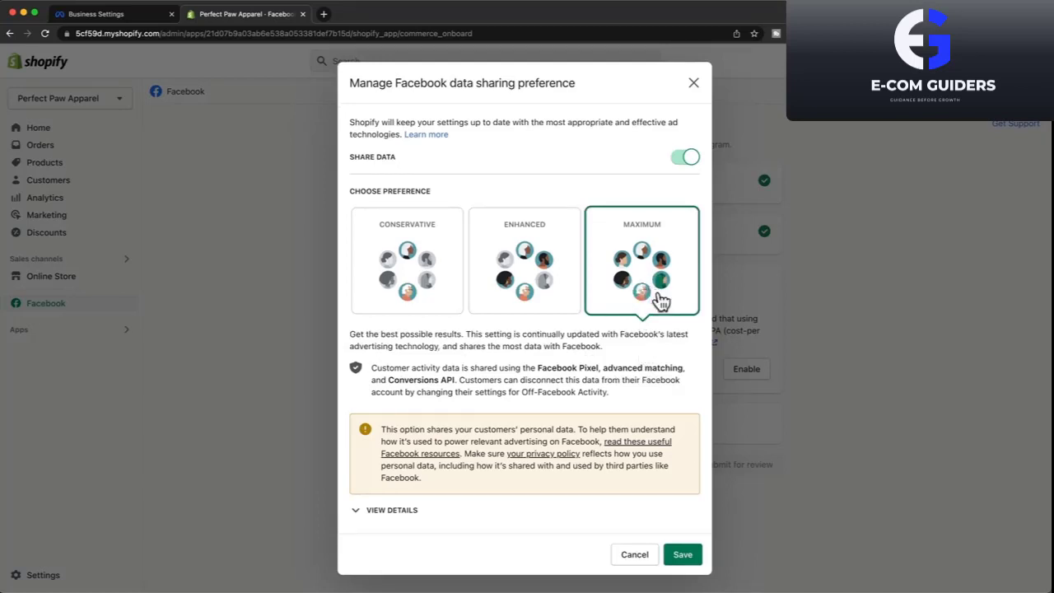
click(682, 554)
scroll(815, 404, down, 3)
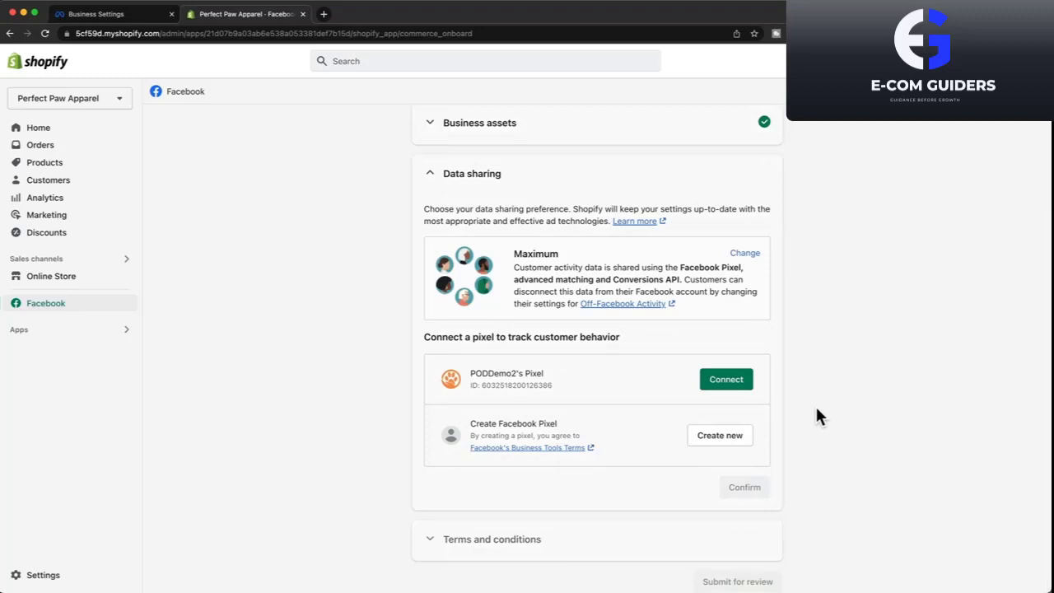
click(726, 383)
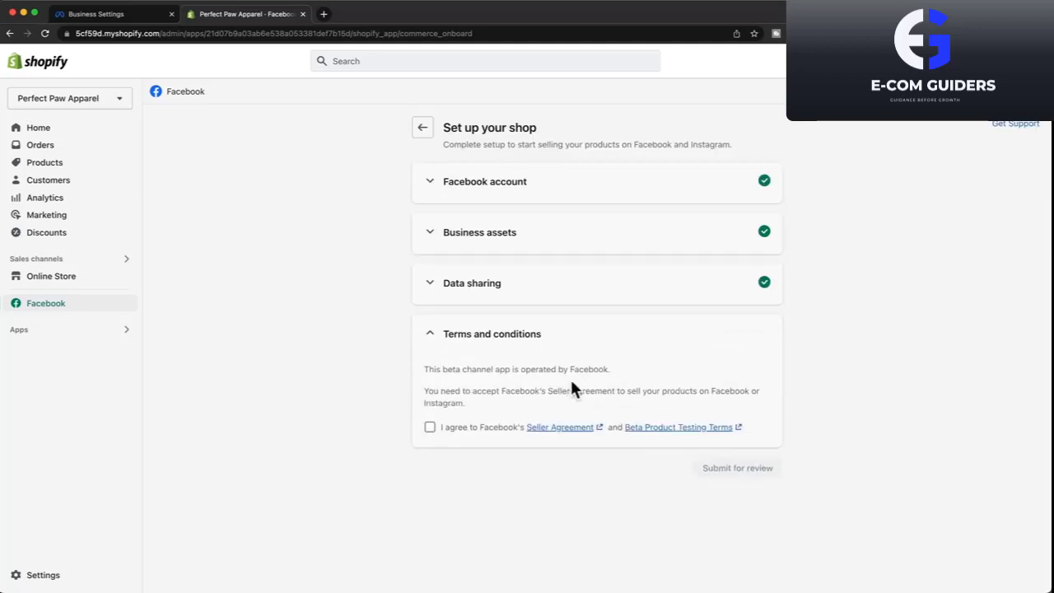
Accept Facebook's Seller Agreement and Beta Product Testing Terms, submit the shop for review, and check the shop and ads statuses.
click(430, 428)
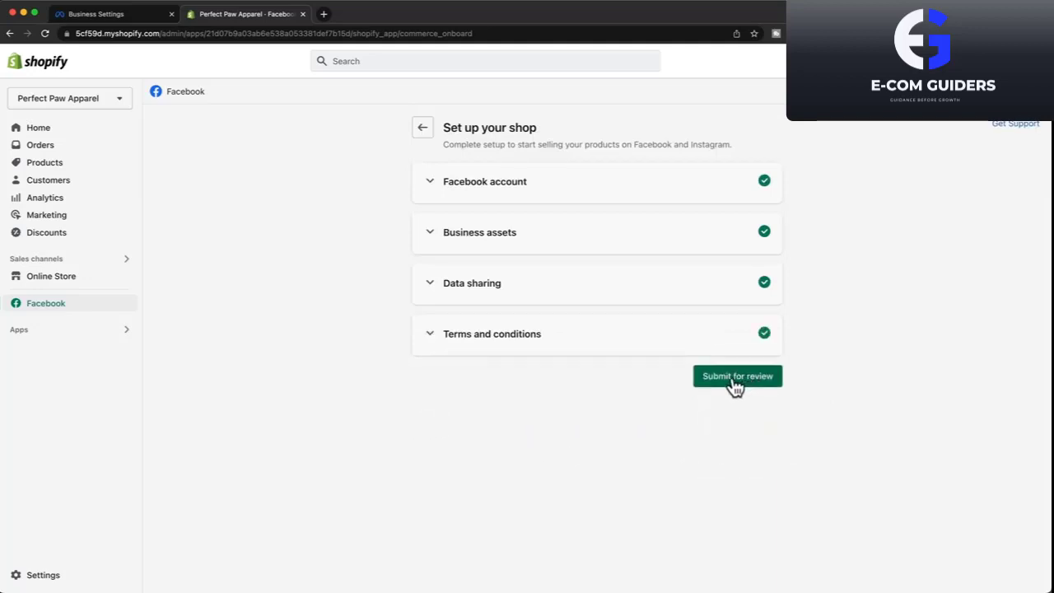
click(737, 382)
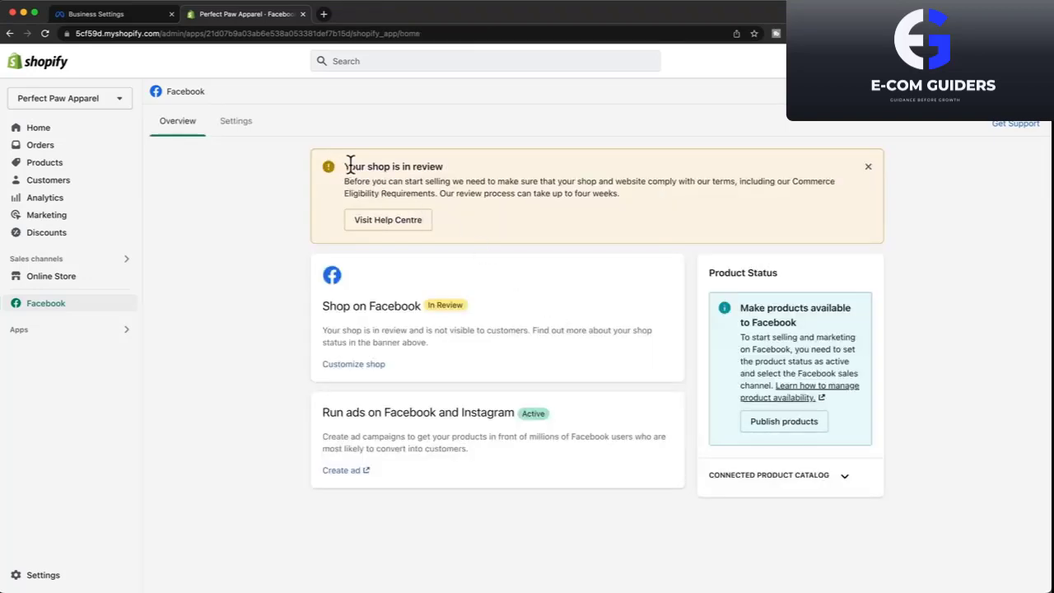
drag(344, 165, 476, 172)
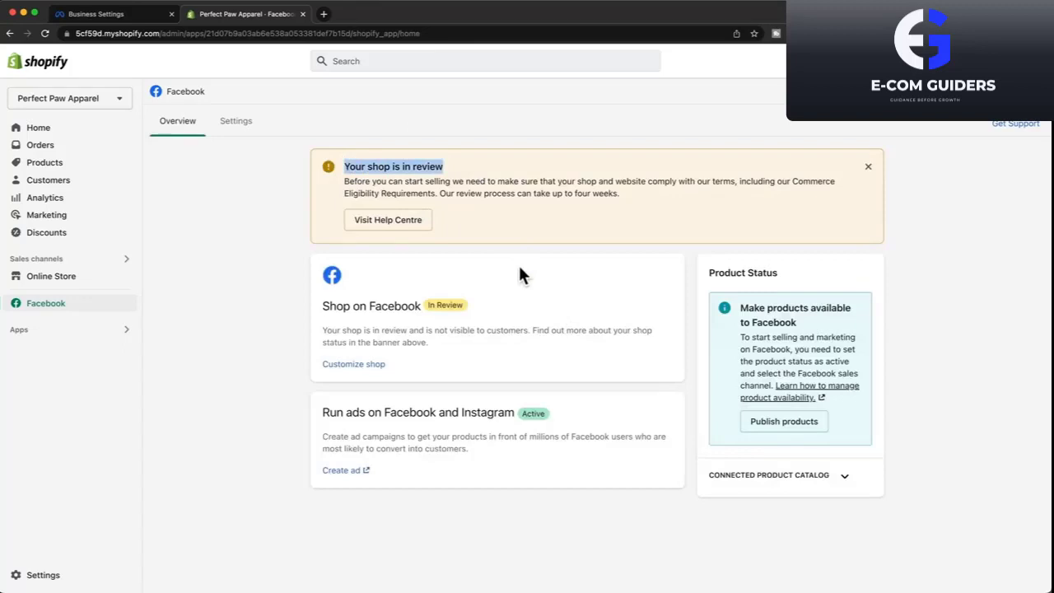
drag(321, 311, 481, 311)
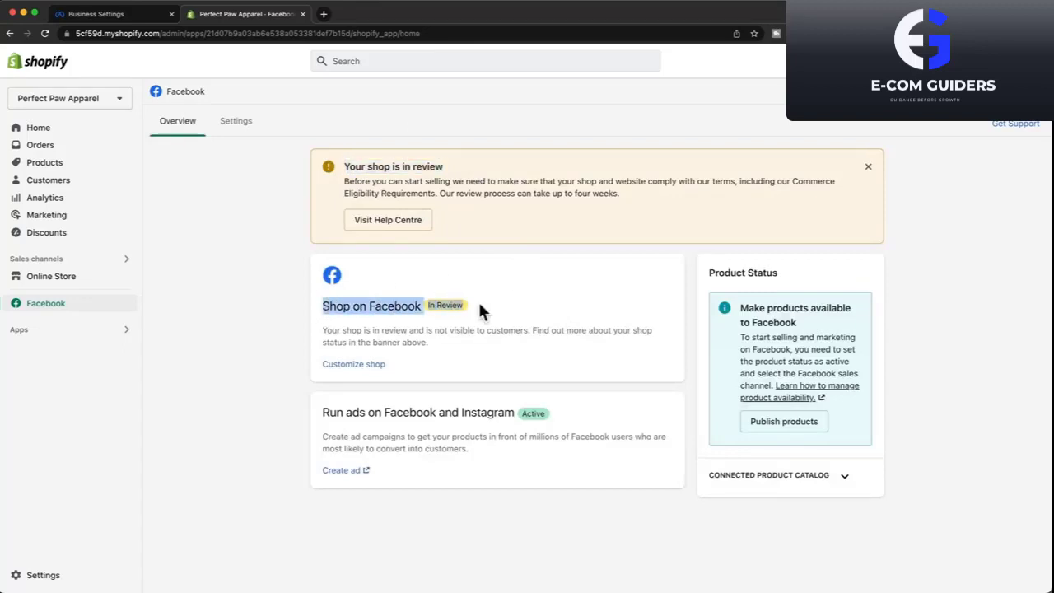
click(505, 306)
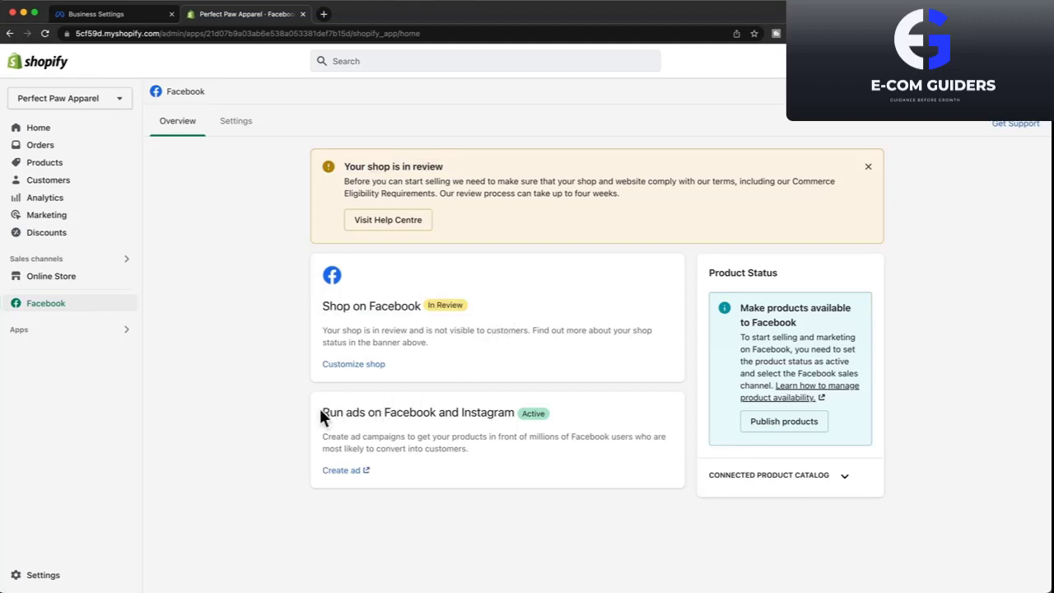
drag(324, 410, 602, 420)
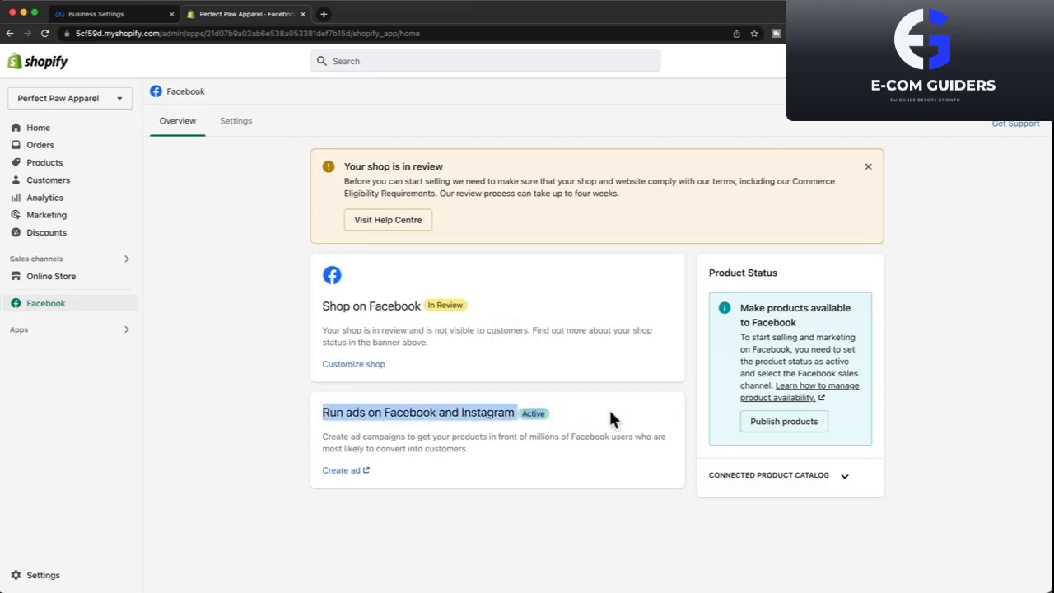
Switch to Meta Business settings, mark the Shopify setup as completed and continue to verifying the pixel connection.
key(ctrl+shift+Tab)
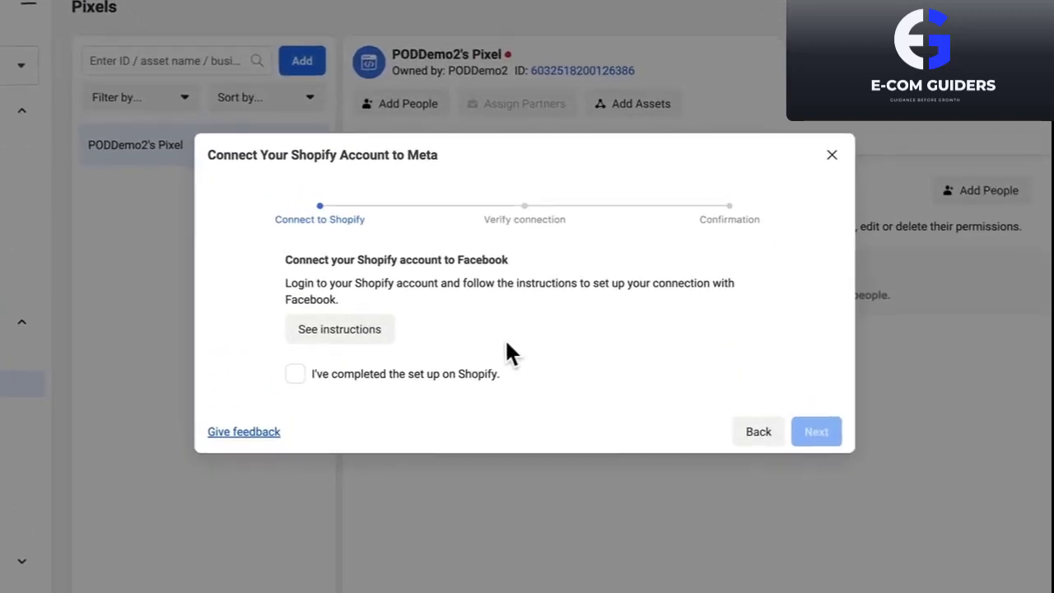
click(295, 375)
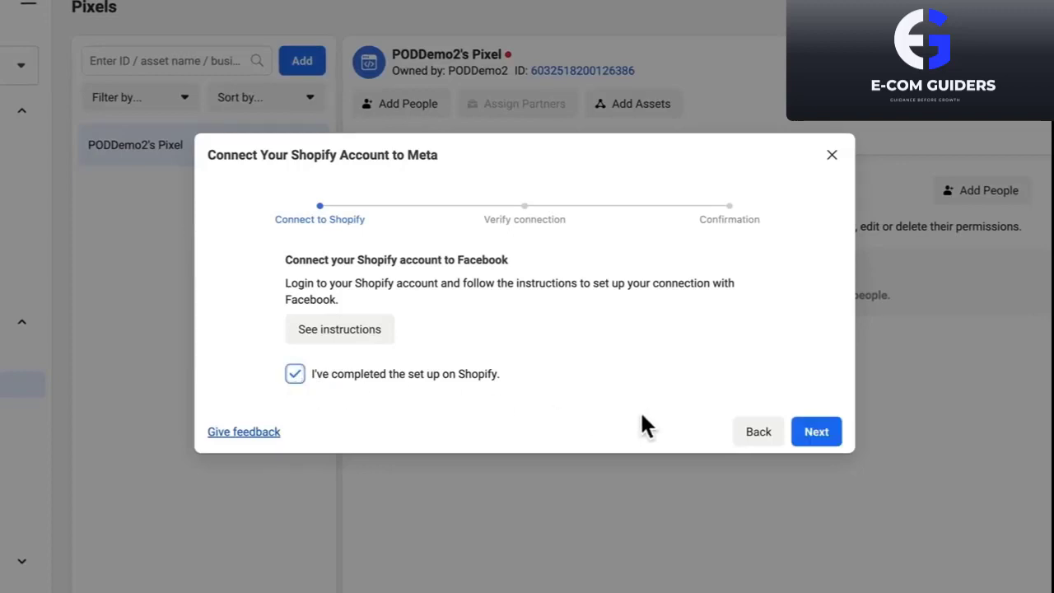
click(815, 433)
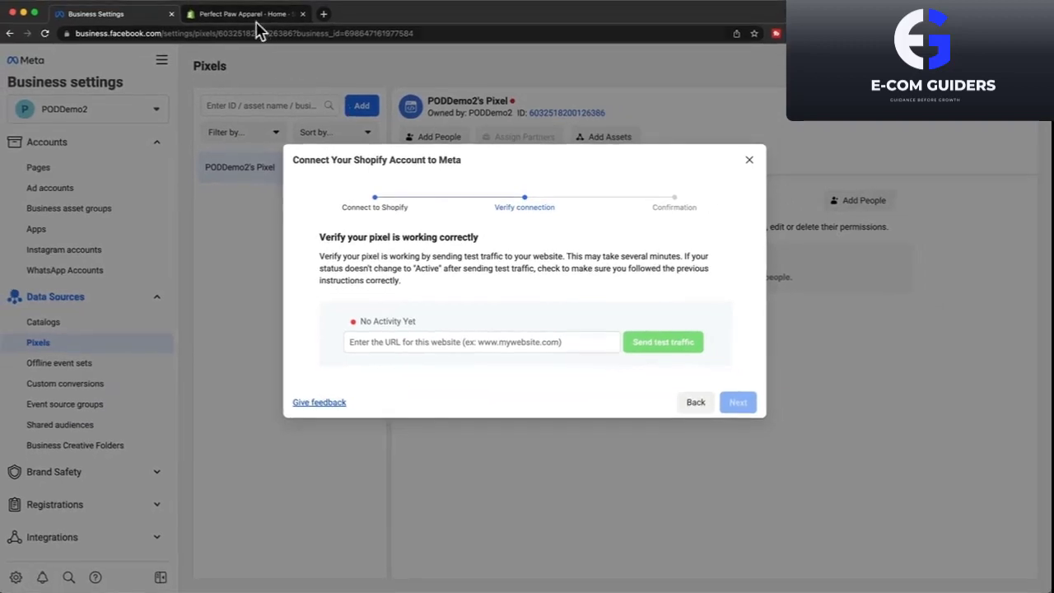
click(243, 8)
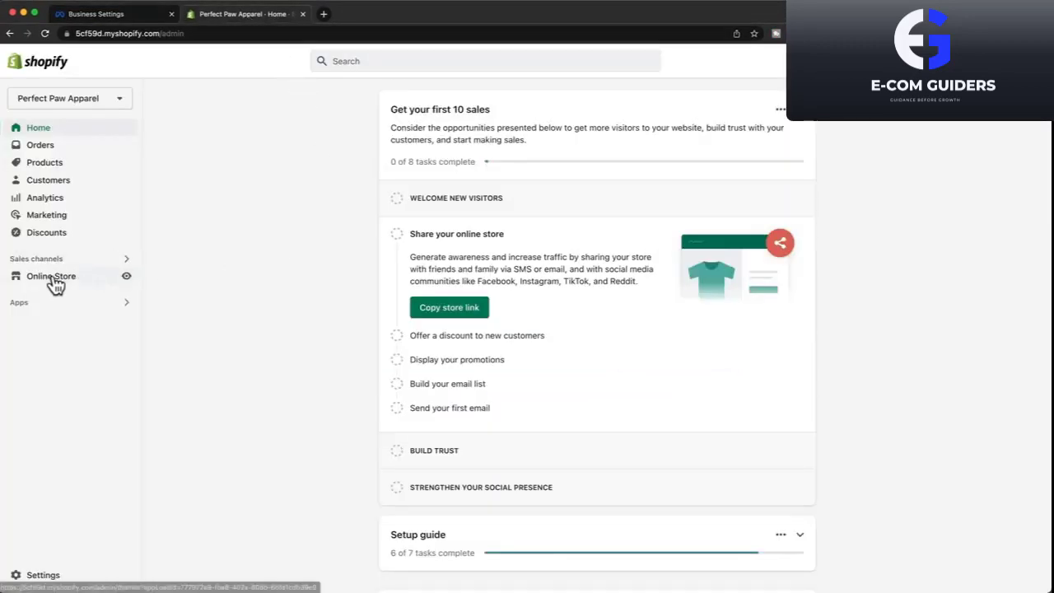
click(126, 278)
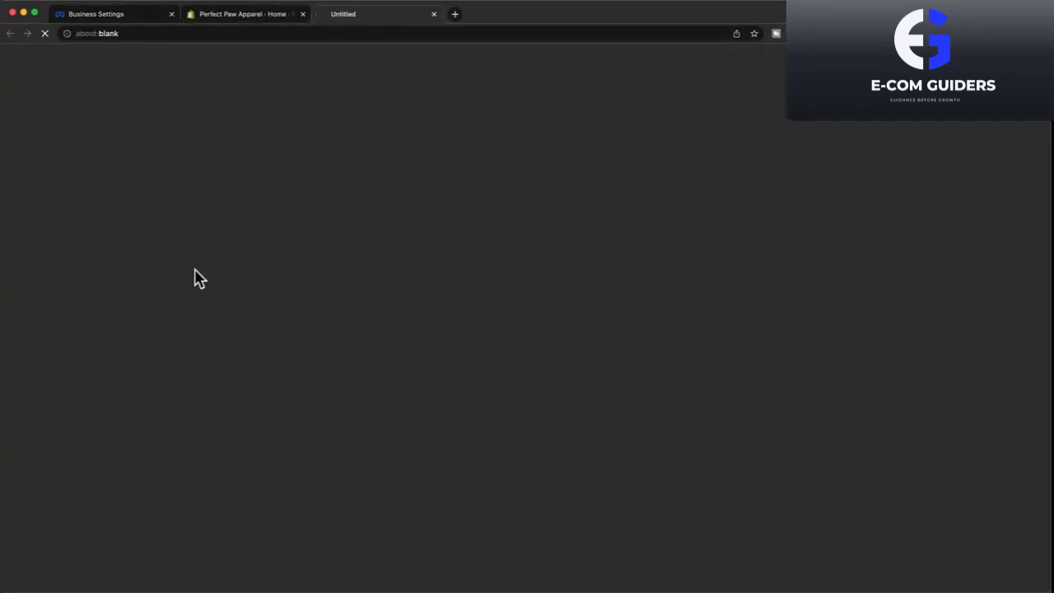
click(74, 33)
key(ctrl+c)
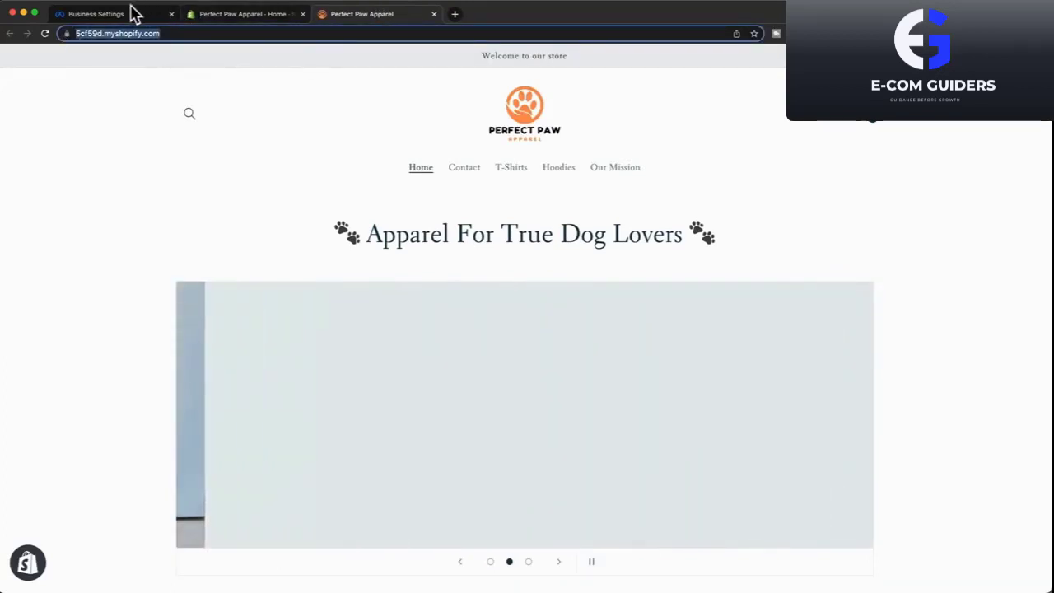
click(151, 14)
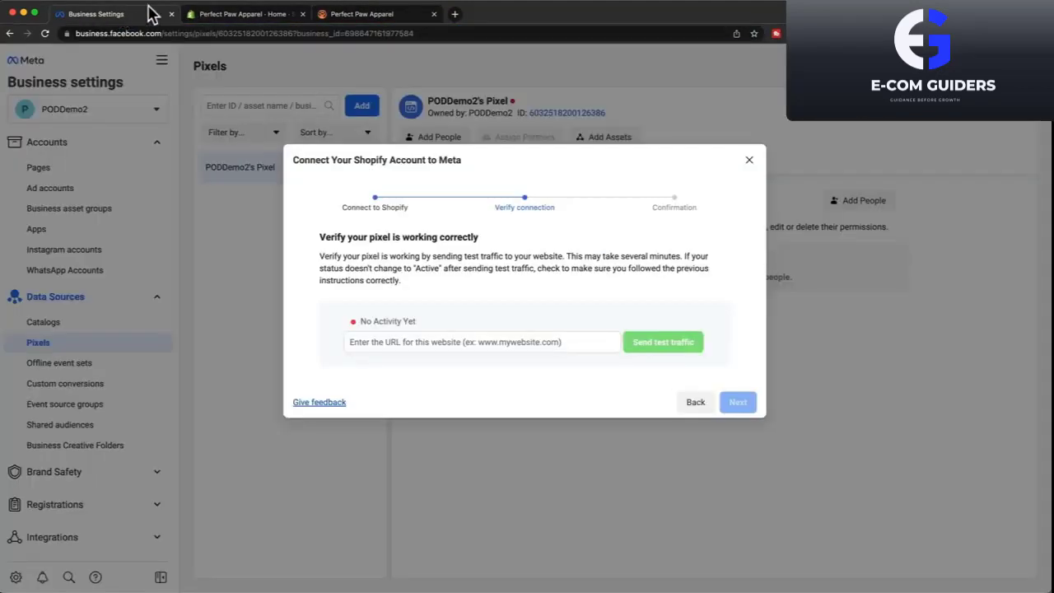
click(409, 343)
key(ctrl+v)
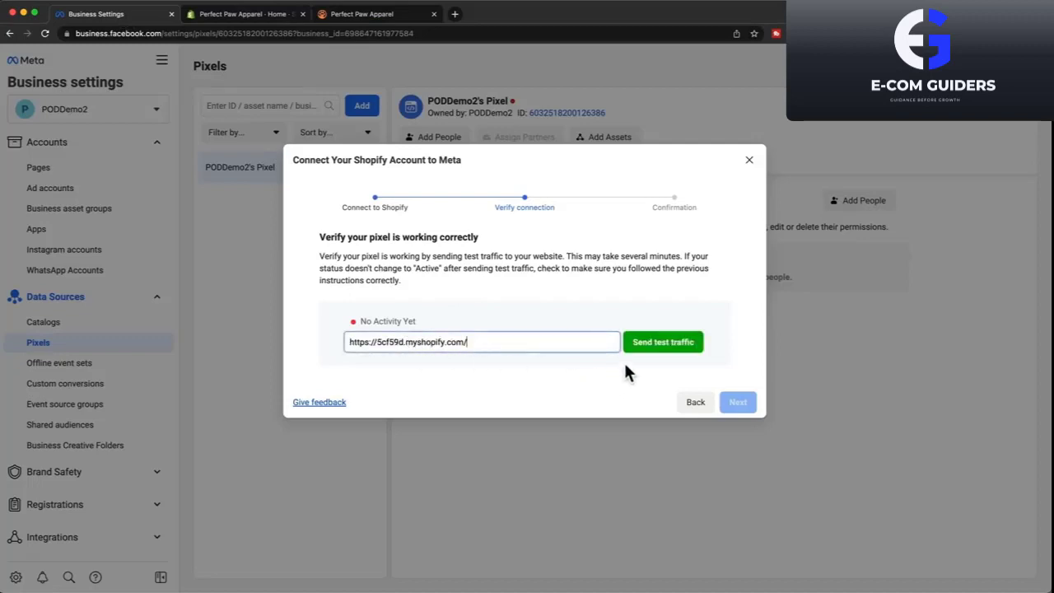
click(663, 344)
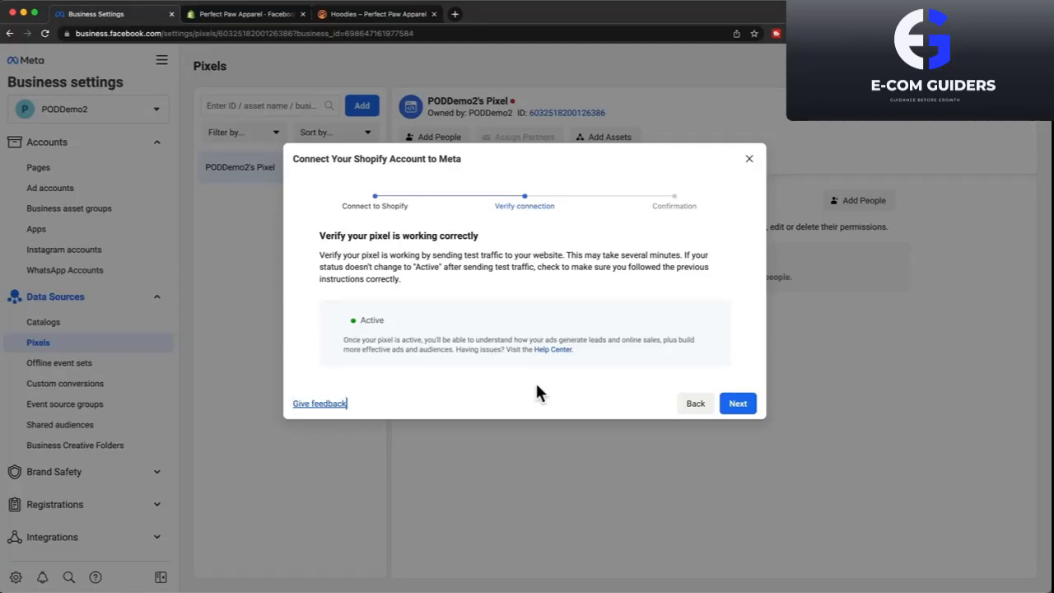
Check the pixel's activity status, continue to the confirmation stage and finish the Shopify connection setup.
drag(382, 320, 357, 320)
click(435, 326)
click(739, 404)
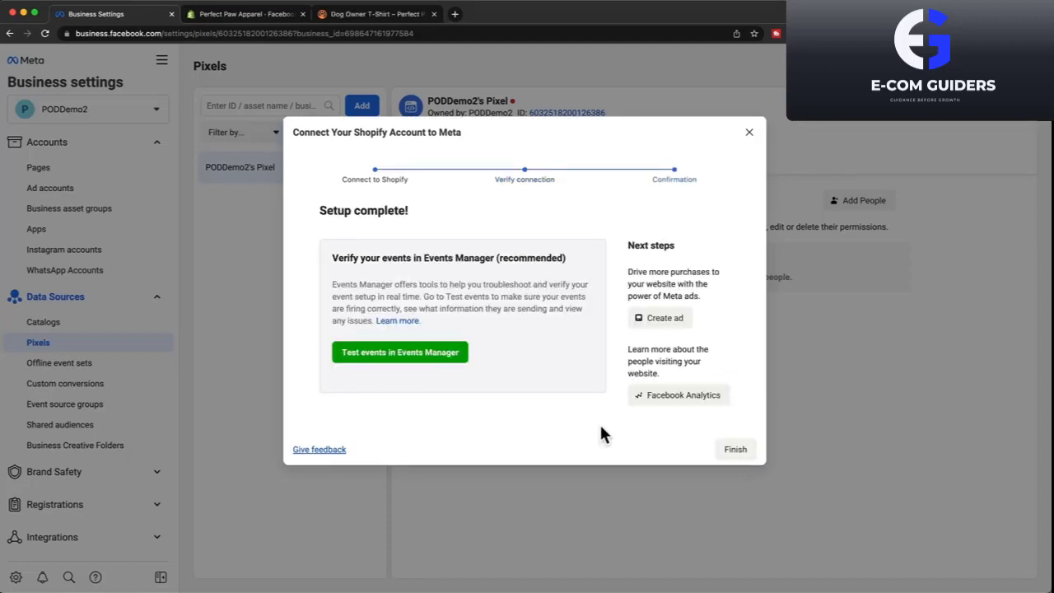
click(736, 451)
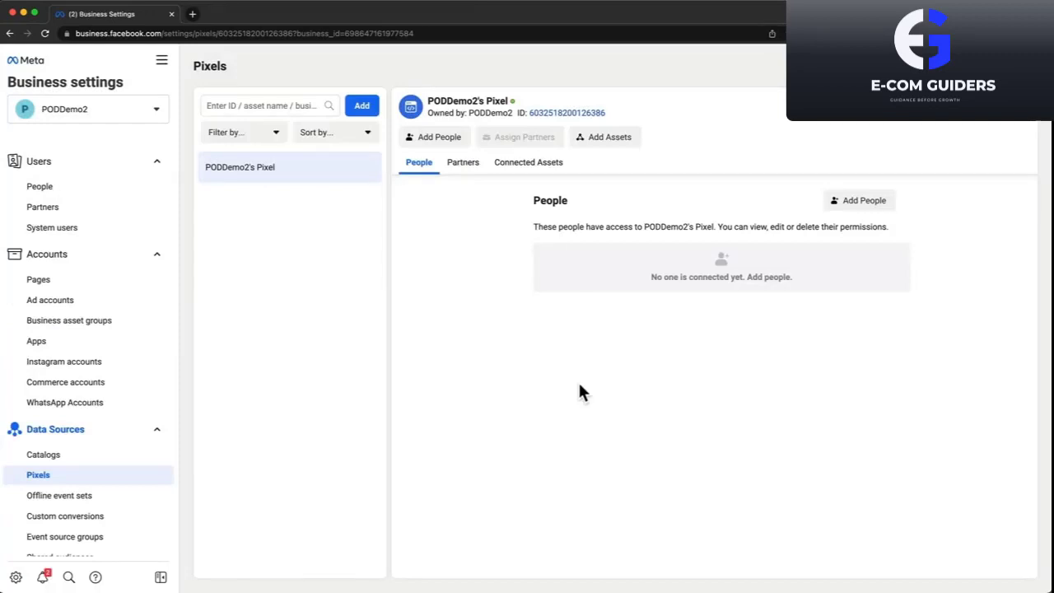
Add the listed person to PODDemo2's Pixel with full control through the Manage Pixel permission.
click(446, 138)
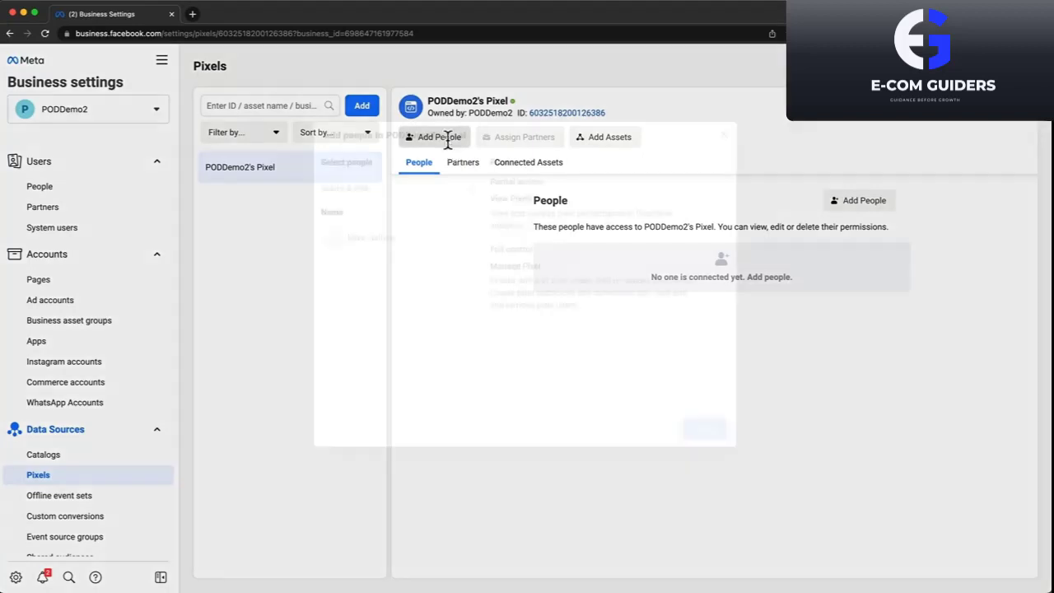
click(468, 238)
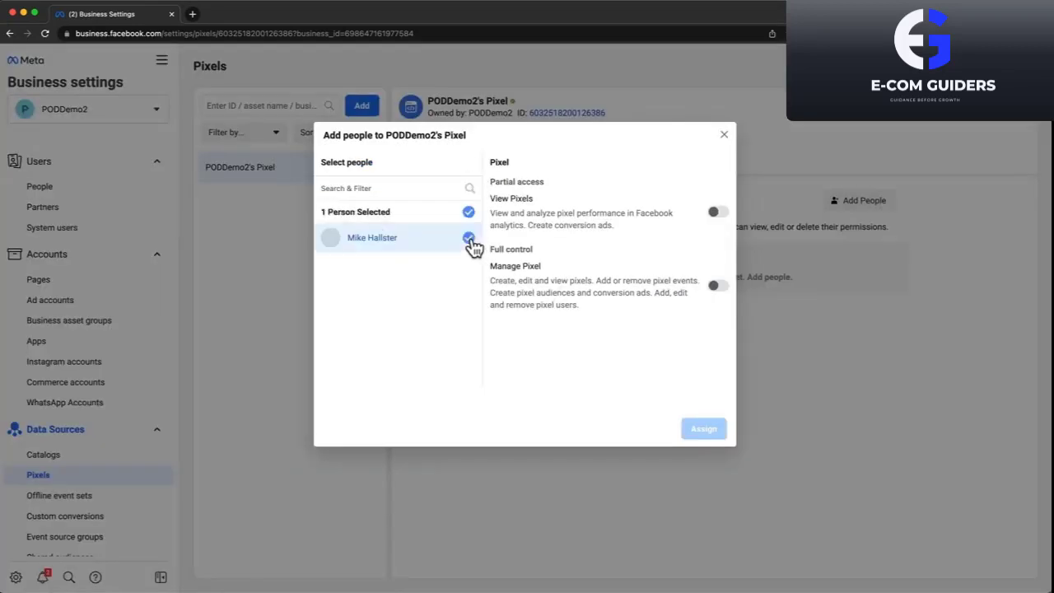
click(716, 286)
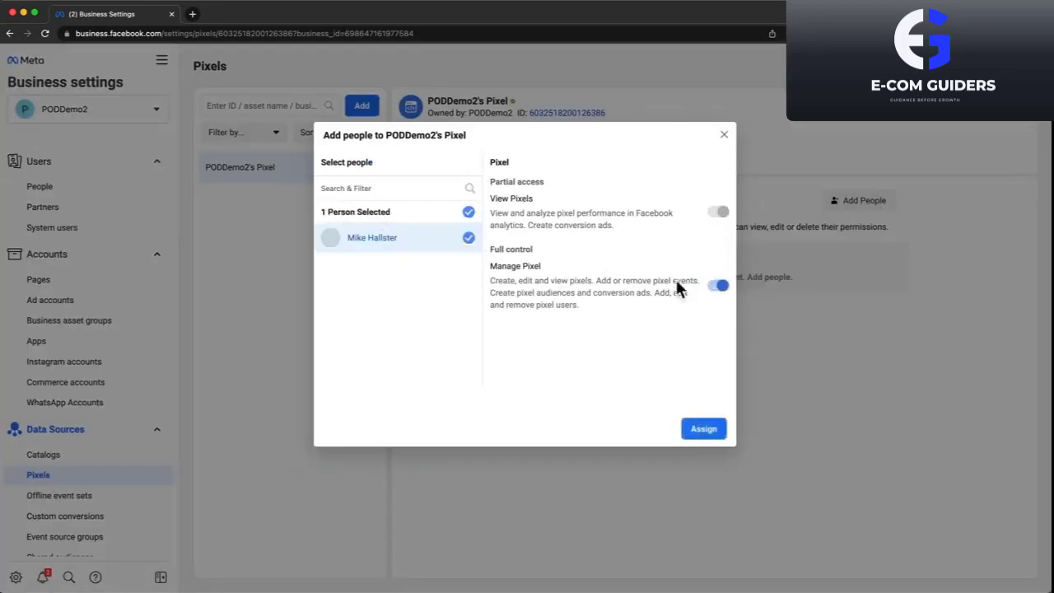
click(703, 424)
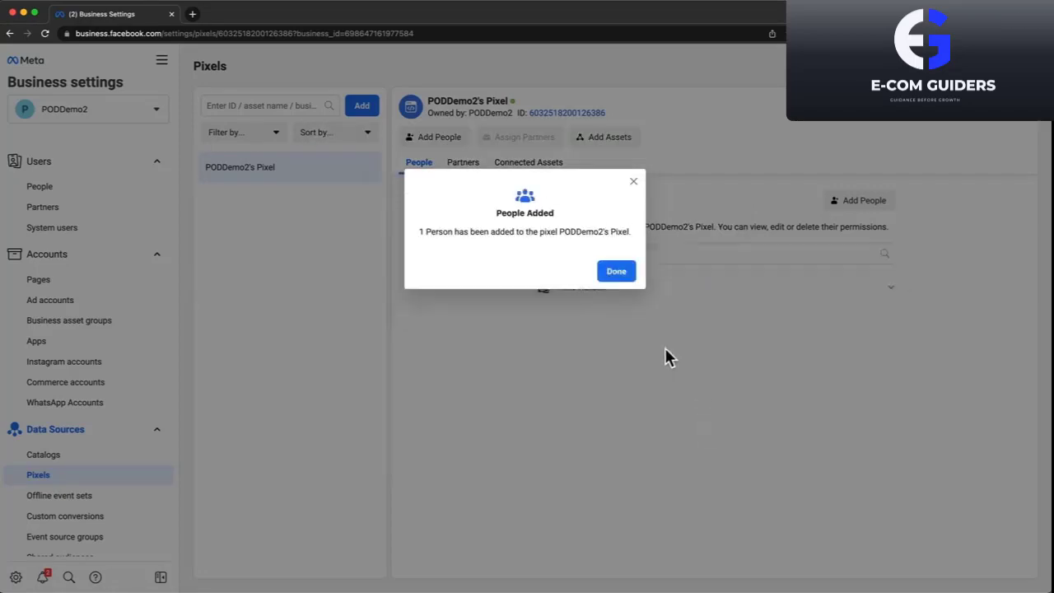
click(619, 272)
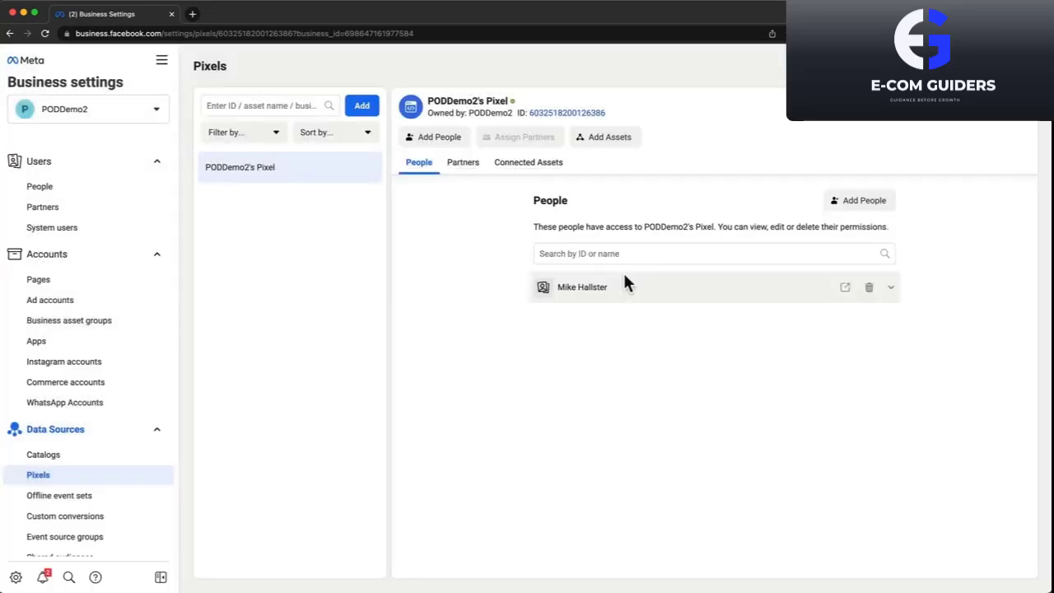
Add the POD Store 2 ad account to PODDemo2's Pixel as a connected asset.
click(613, 139)
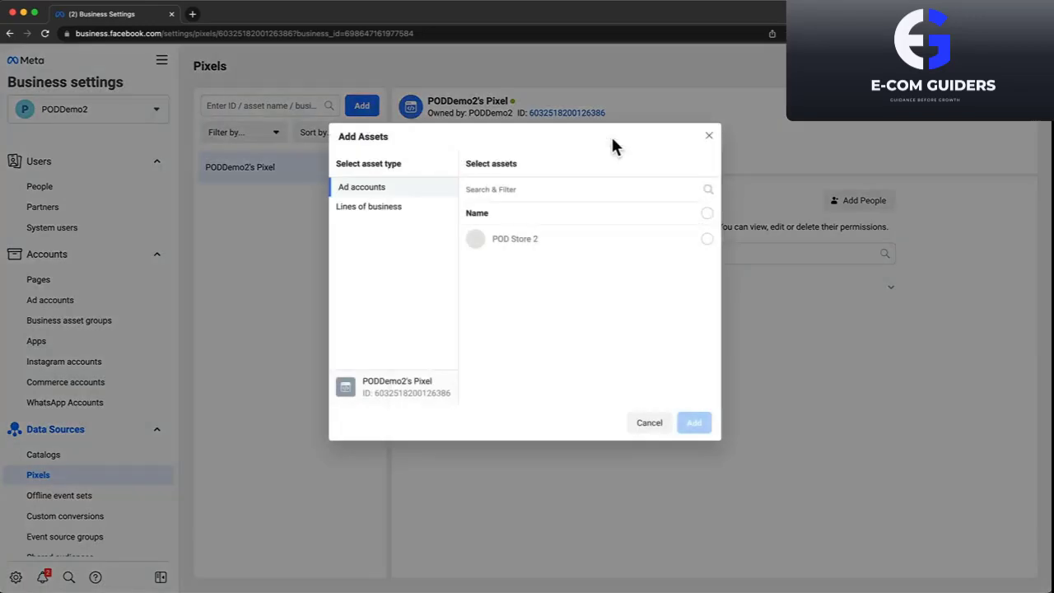
click(706, 239)
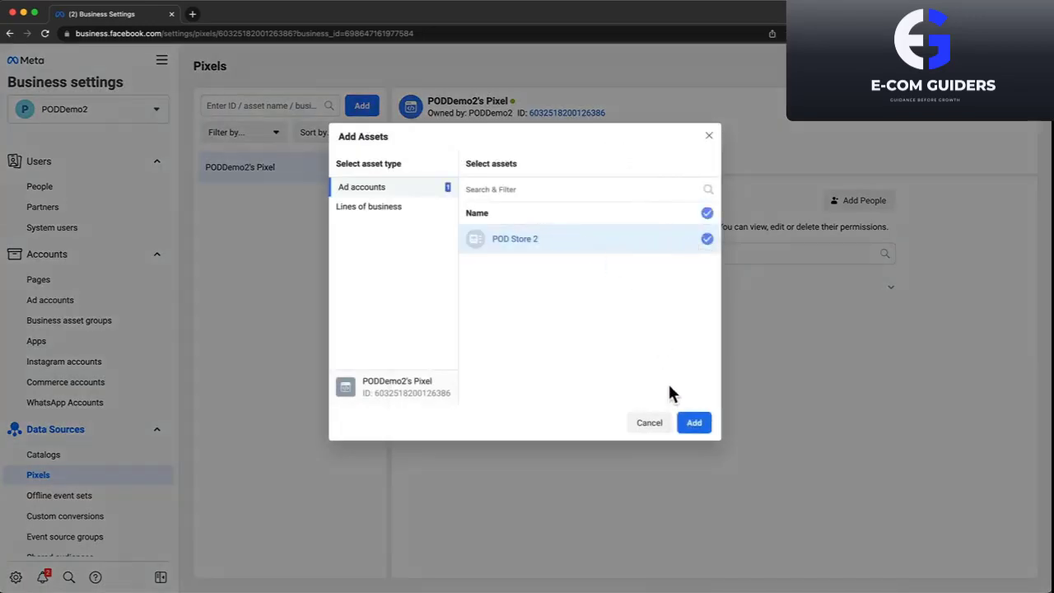
click(694, 423)
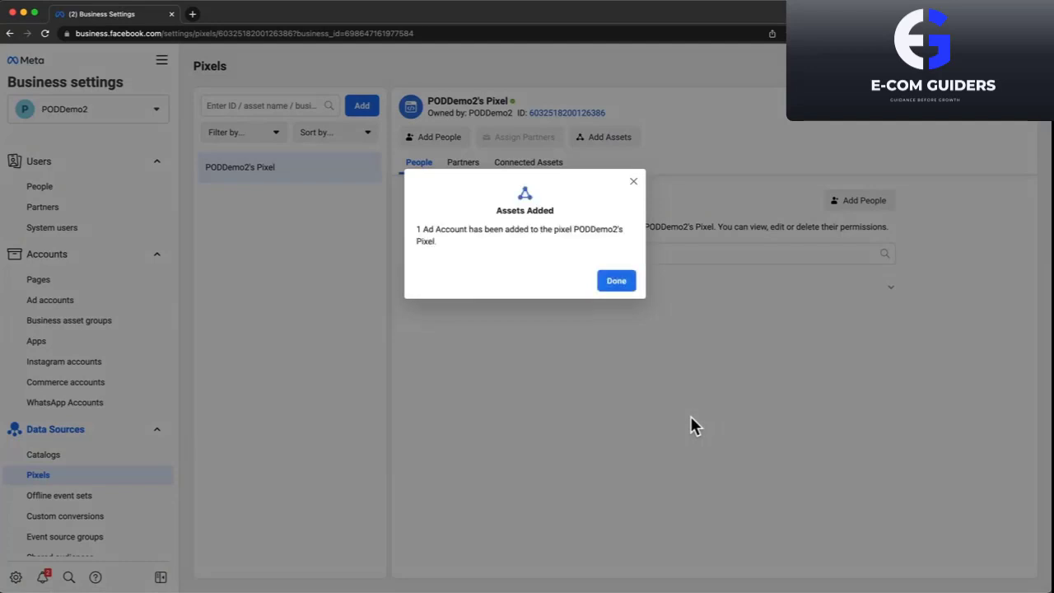
click(619, 290)
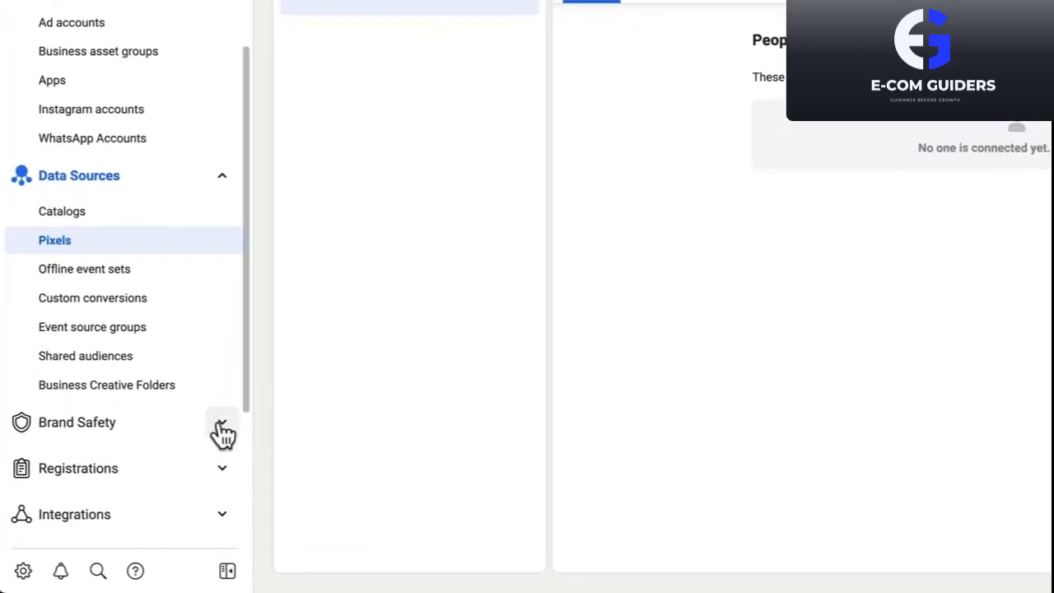
Add perfectpawapparel.com as a new domain under PODDemo2's Brand Safety settings.
click(221, 427)
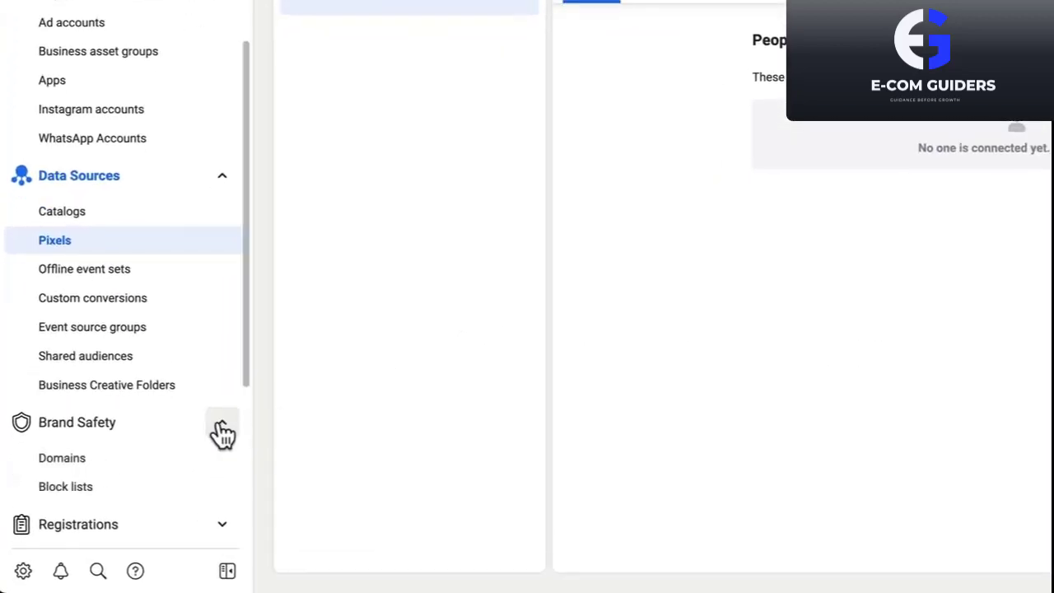
click(139, 464)
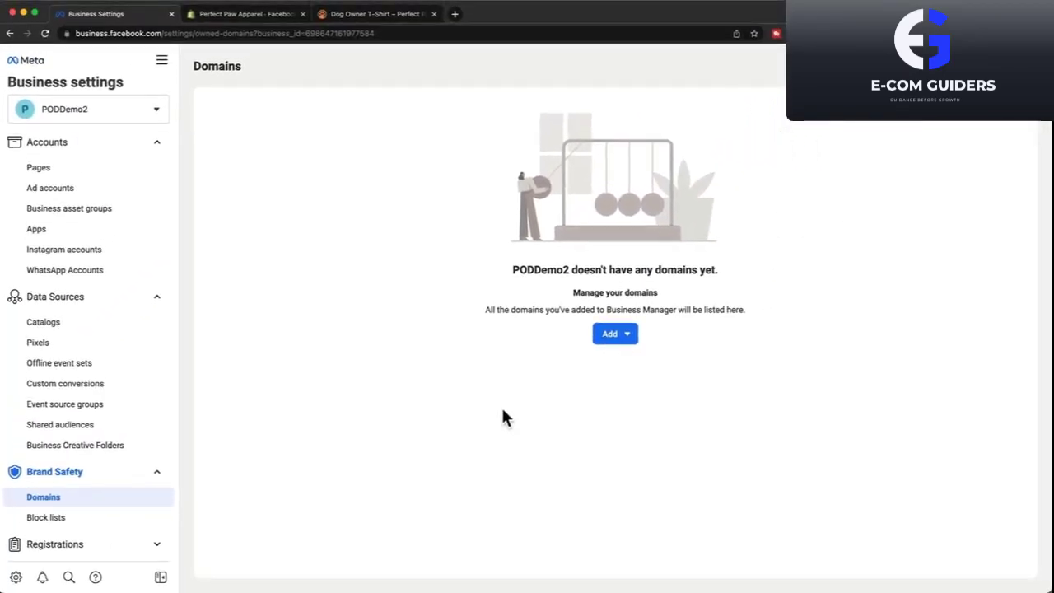
click(623, 337)
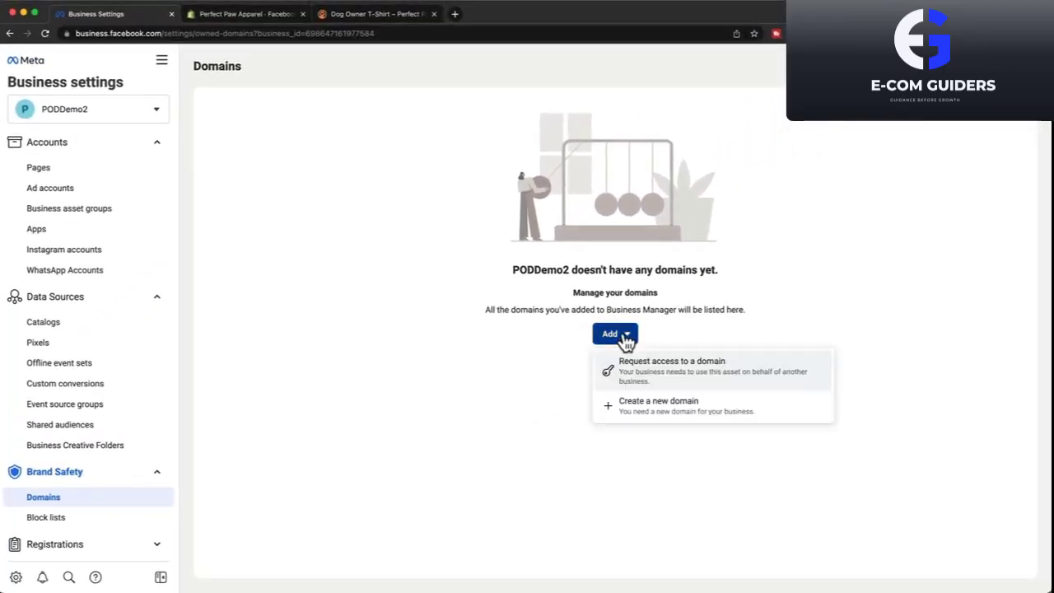
click(673, 414)
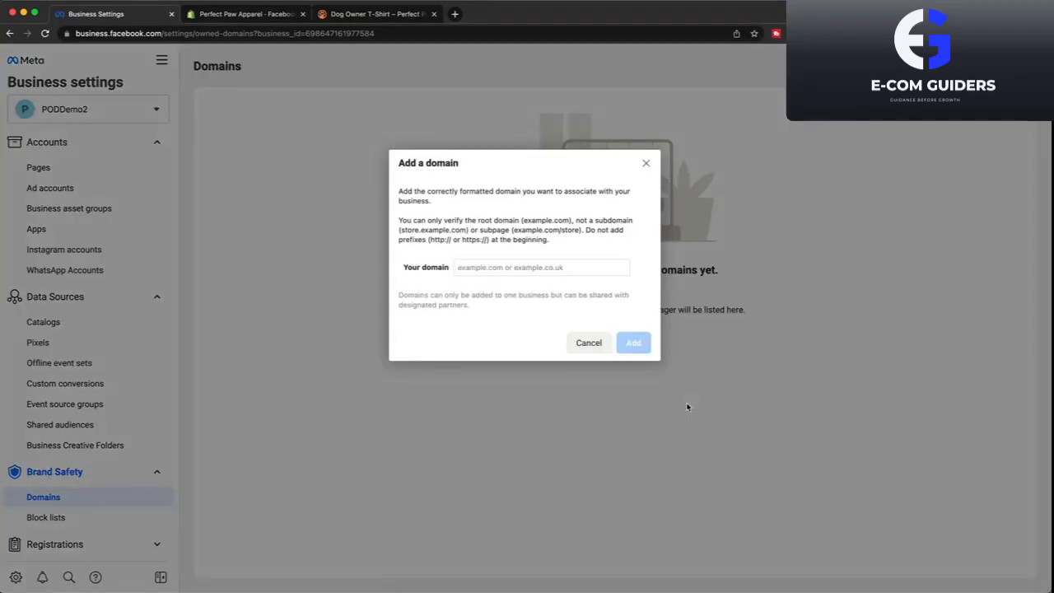
click(476, 269)
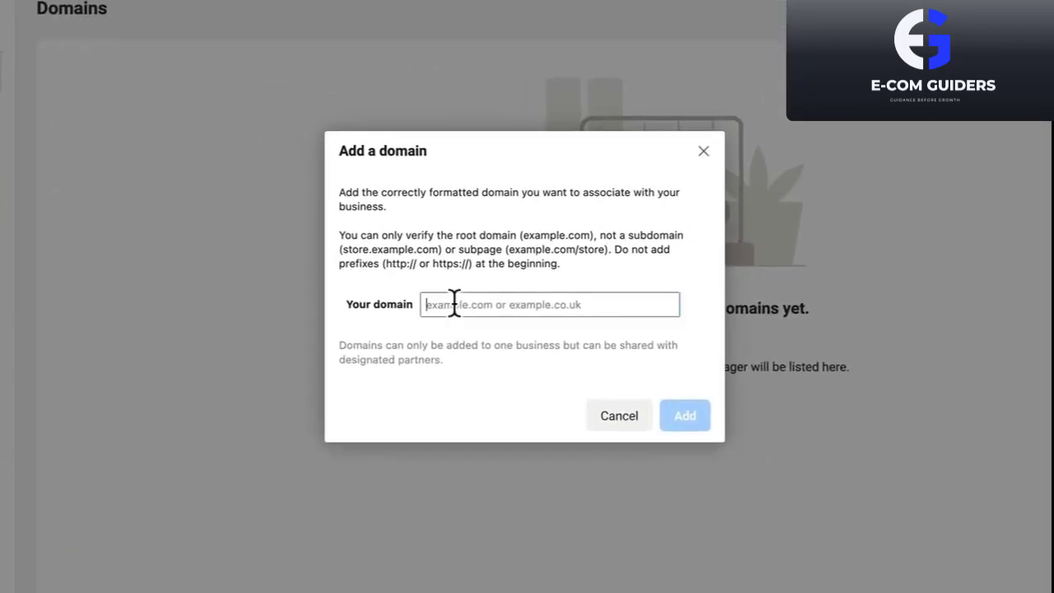
text(perfectpawapparel.com)
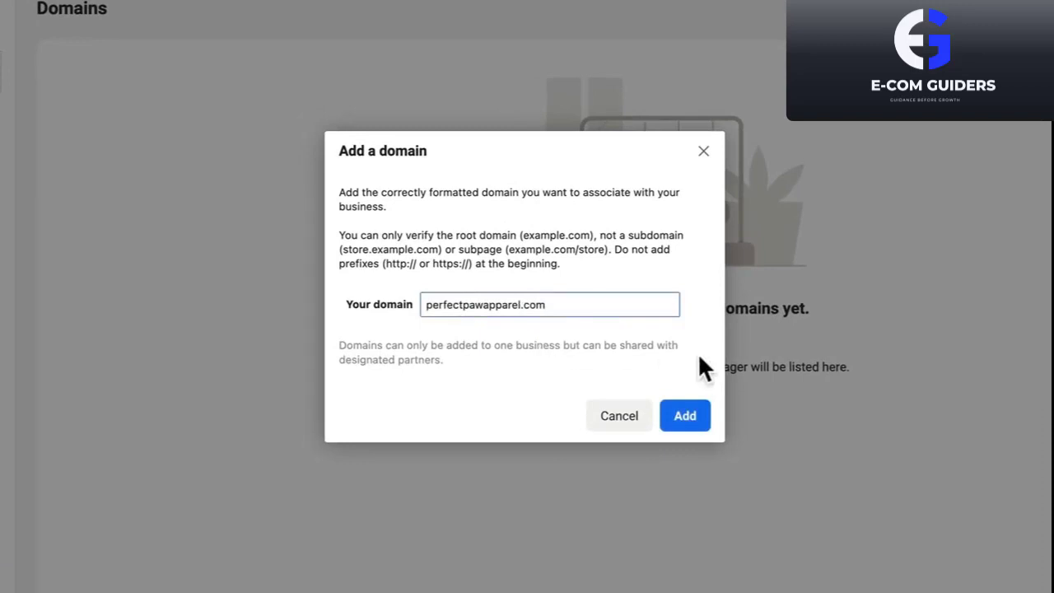
click(688, 421)
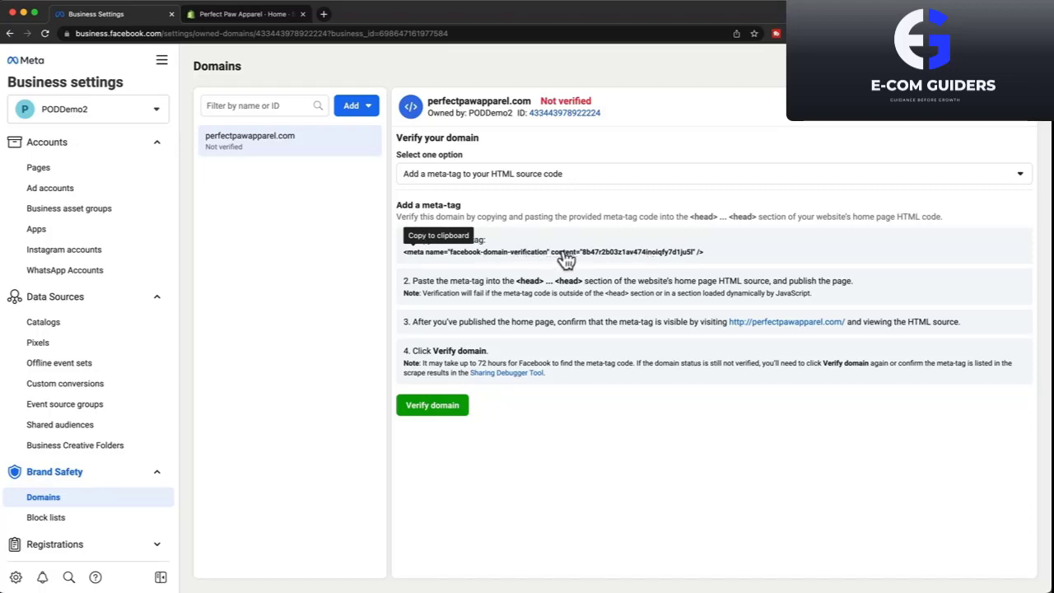
Switch to the Shopify admin and open theme.liquid in the code of the live Studio theme.
click(245, 16)
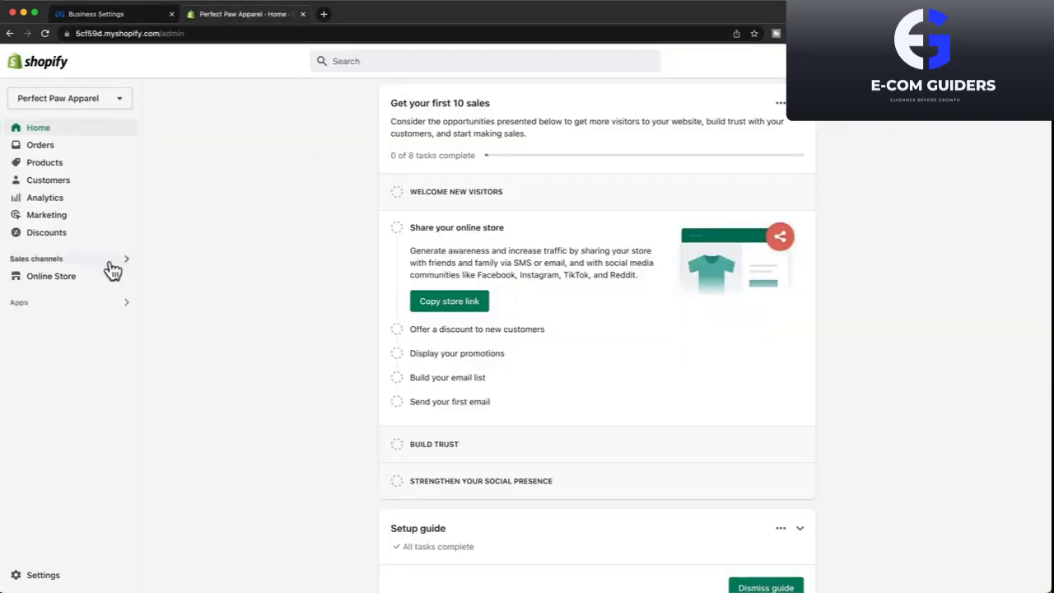
click(86, 277)
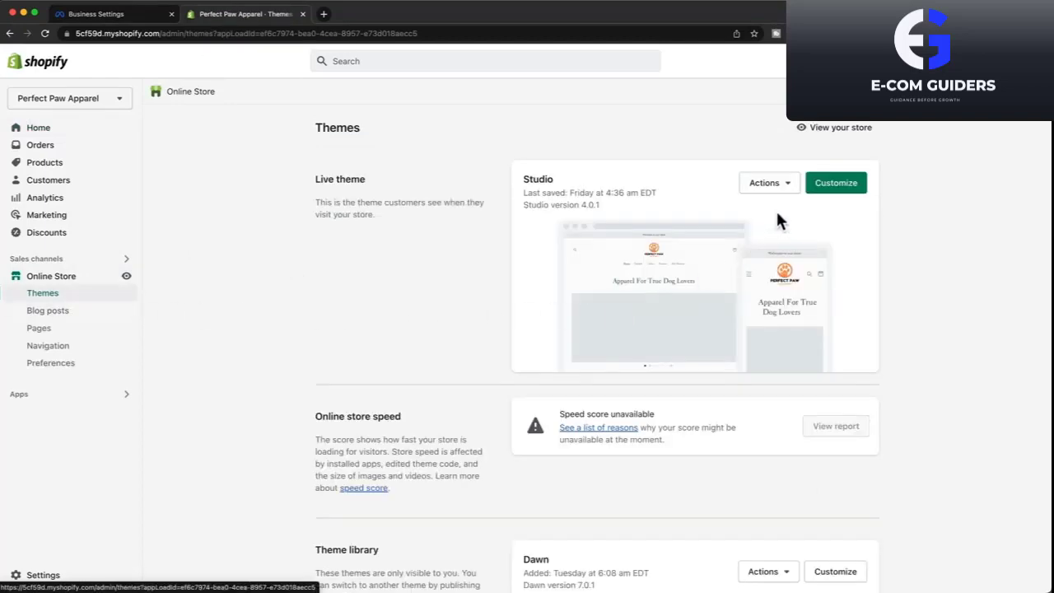
click(785, 188)
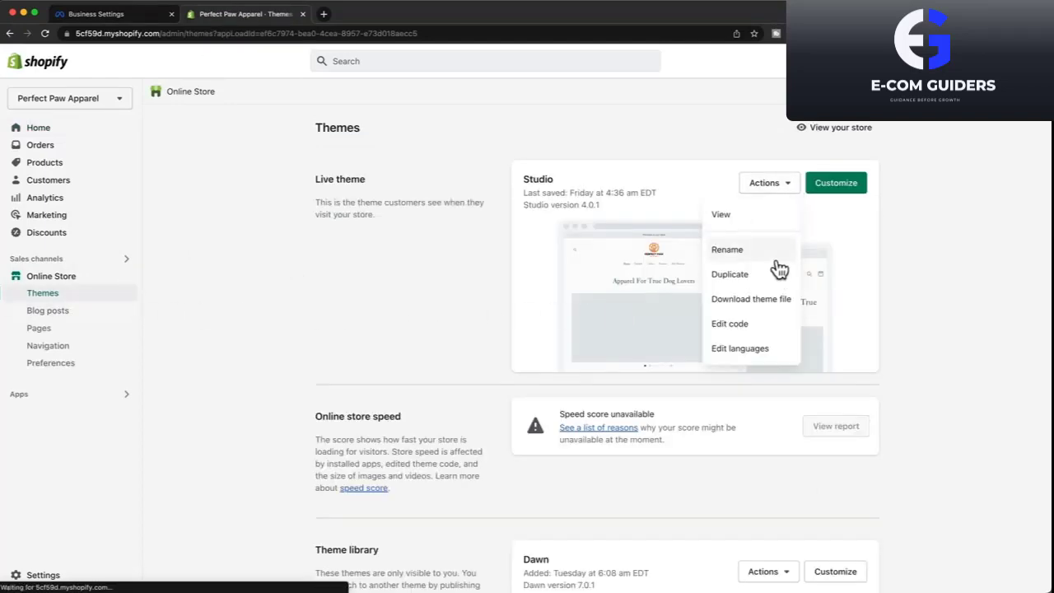
click(741, 326)
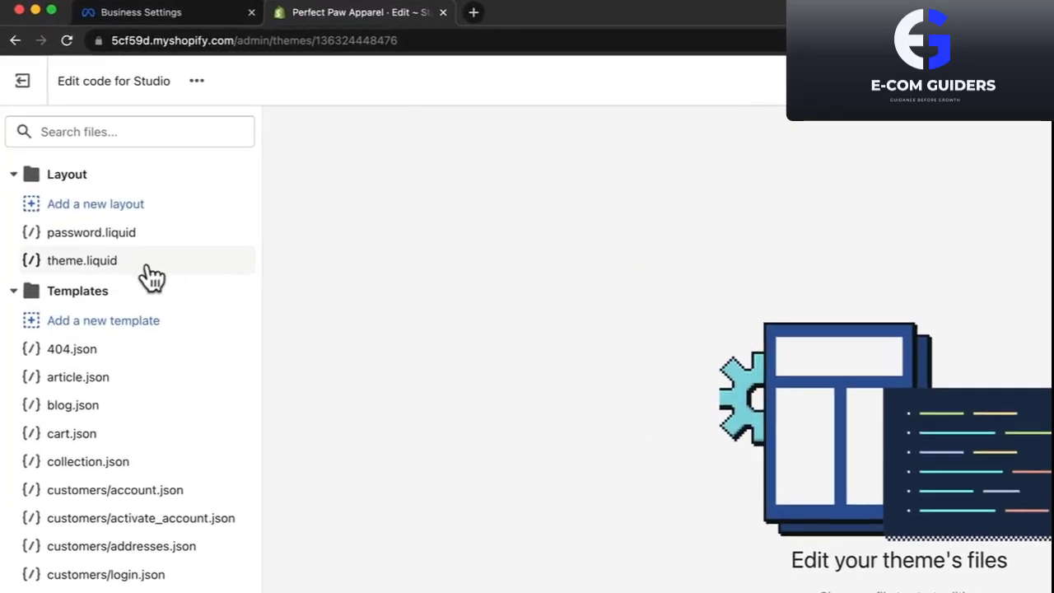
click(165, 267)
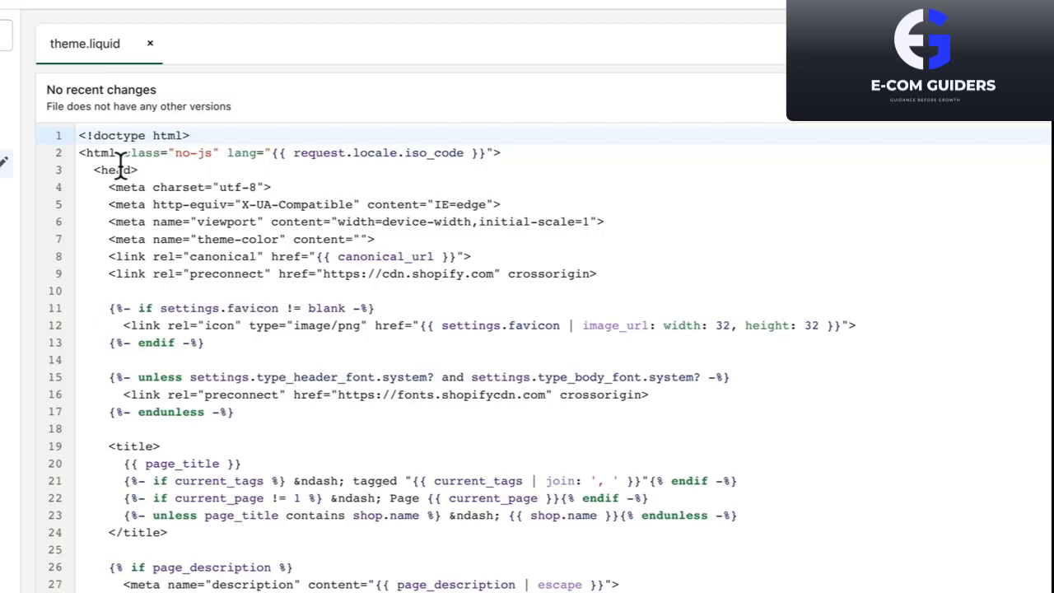
Insert the facebook-domain-verification meta tag with its verification code on a new line below <head> in theme.liquid and save the file.
drag(88, 170, 146, 170)
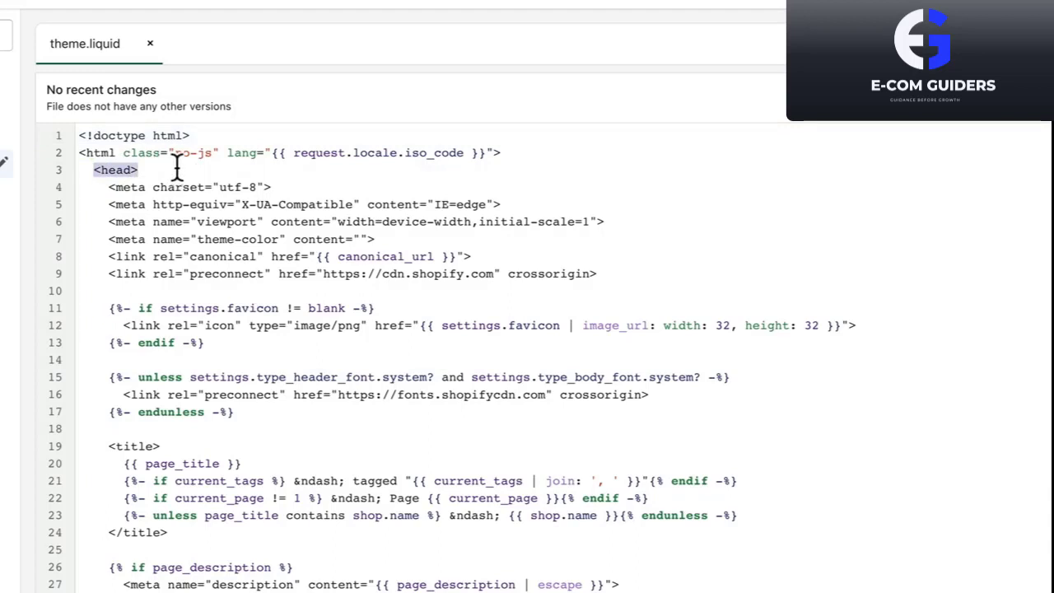
click(165, 170)
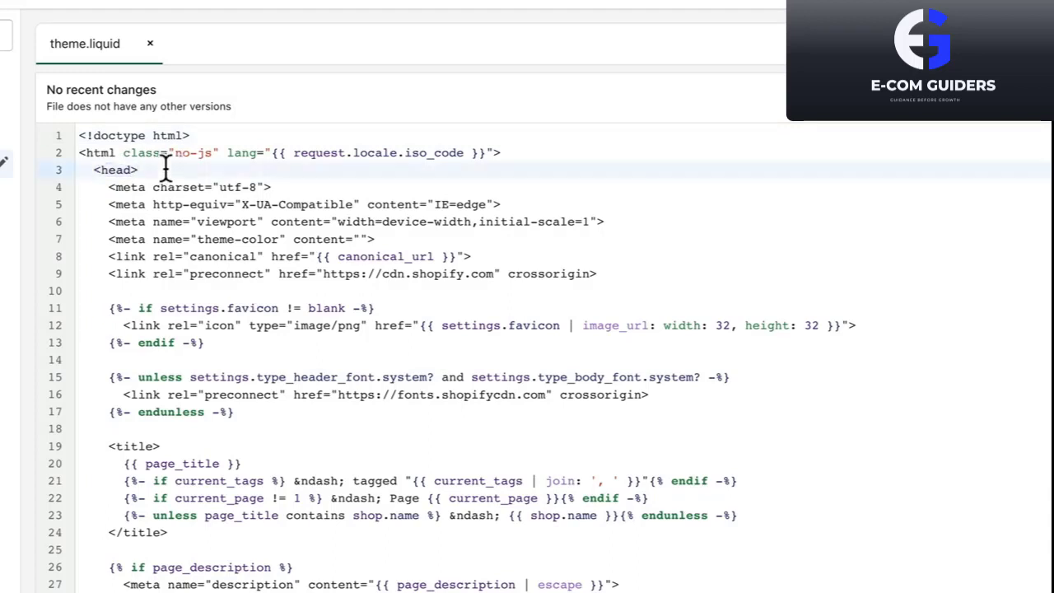
key(Return)
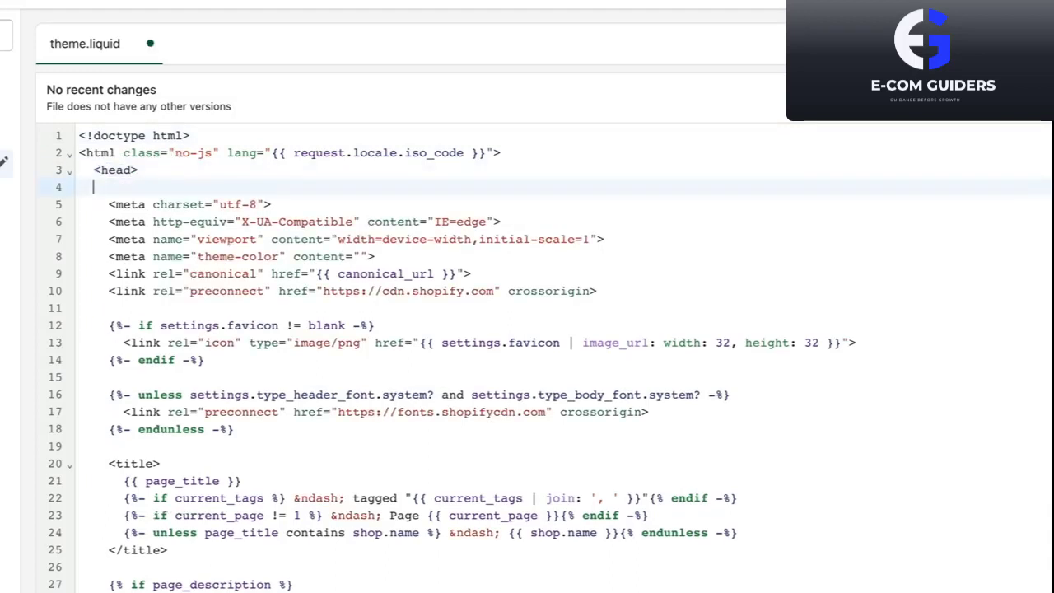
text(<meta name="facebook-domain-verification" content="8b47r2b03z1av474inoiqfy7dljul5l" />)
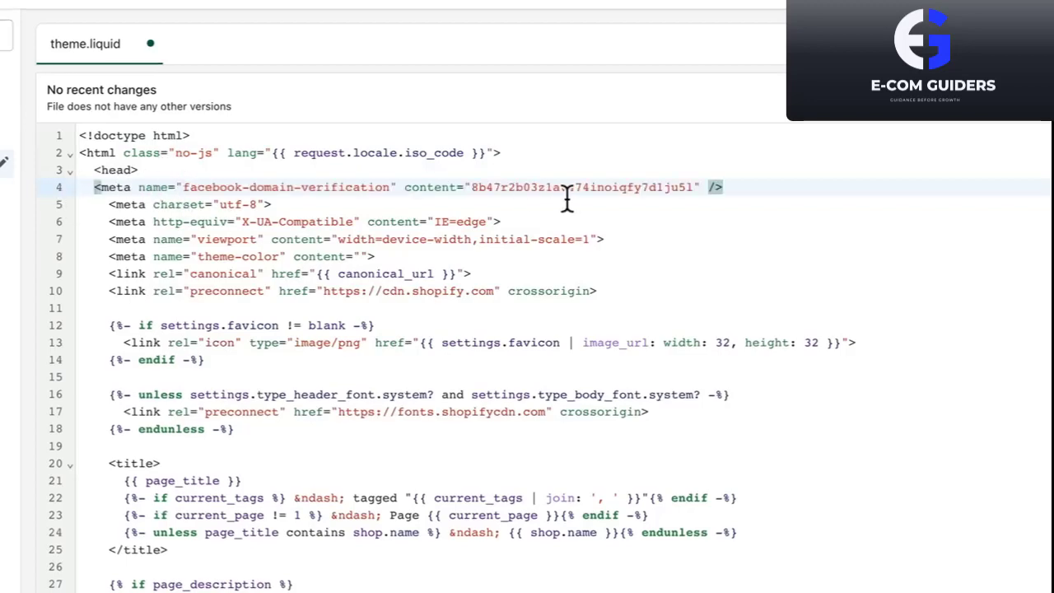
click(1012, 142)
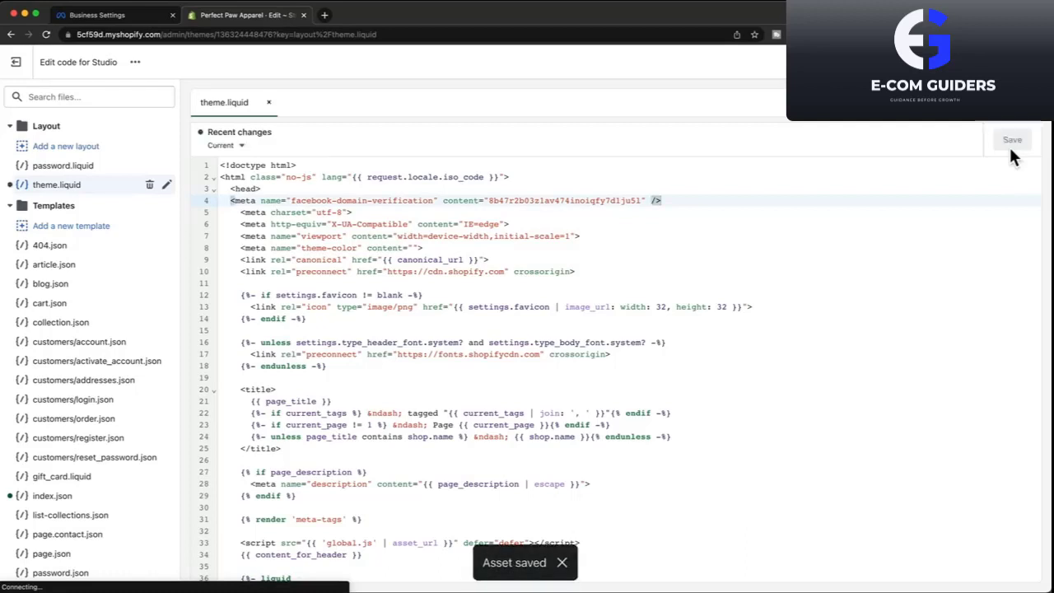
Switch back to Meta Business settings and verify the perfectpawapparel.com domain.
click(119, 17)
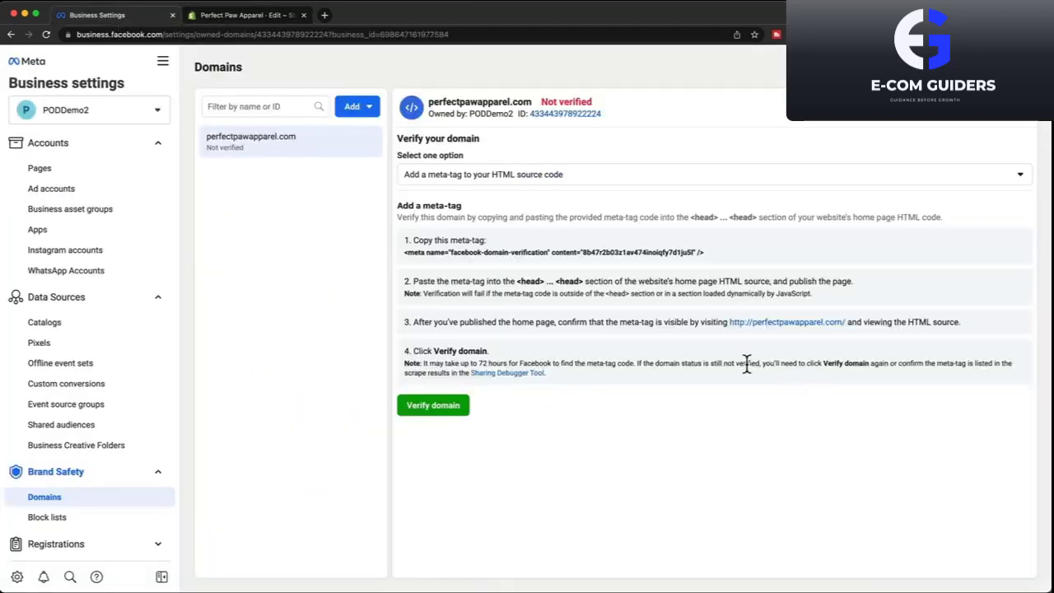
click(442, 407)
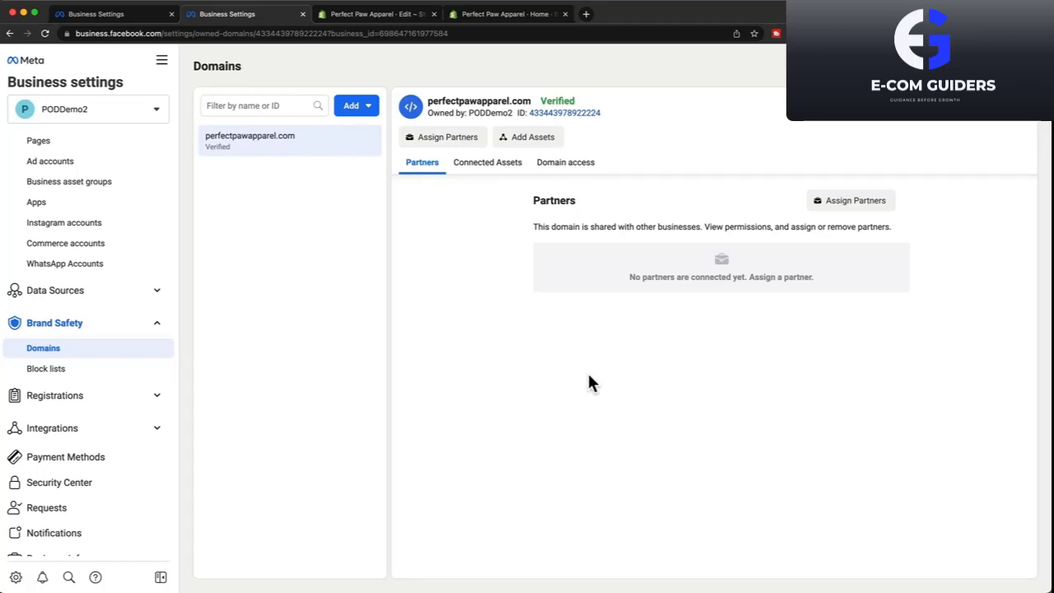
drag(428, 100, 531, 101)
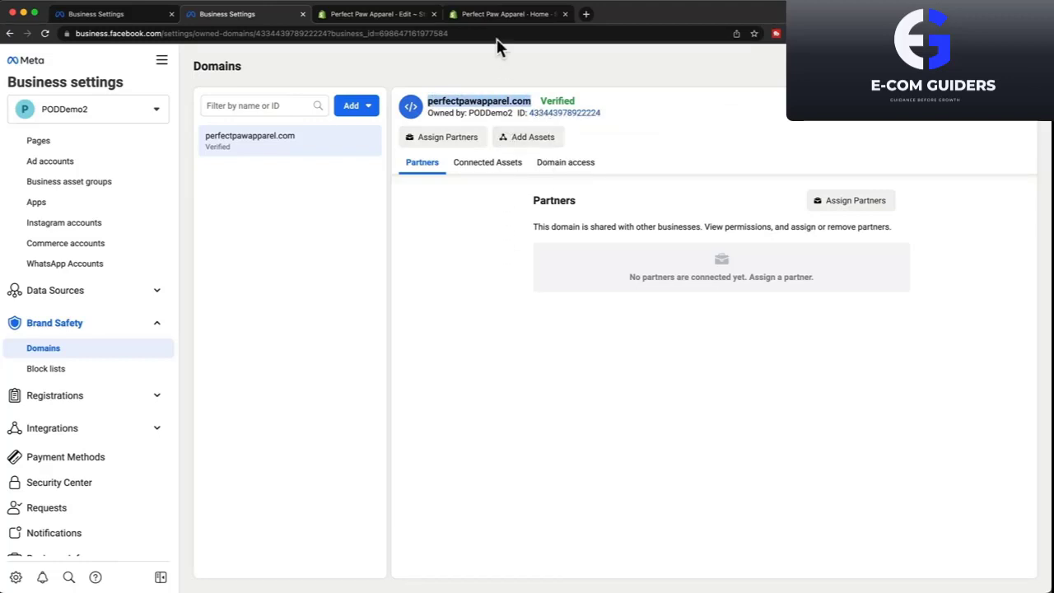
Open the domain settings of the Shopify store and copy the 5cf59d.myshopify.com domain name.
click(493, 17)
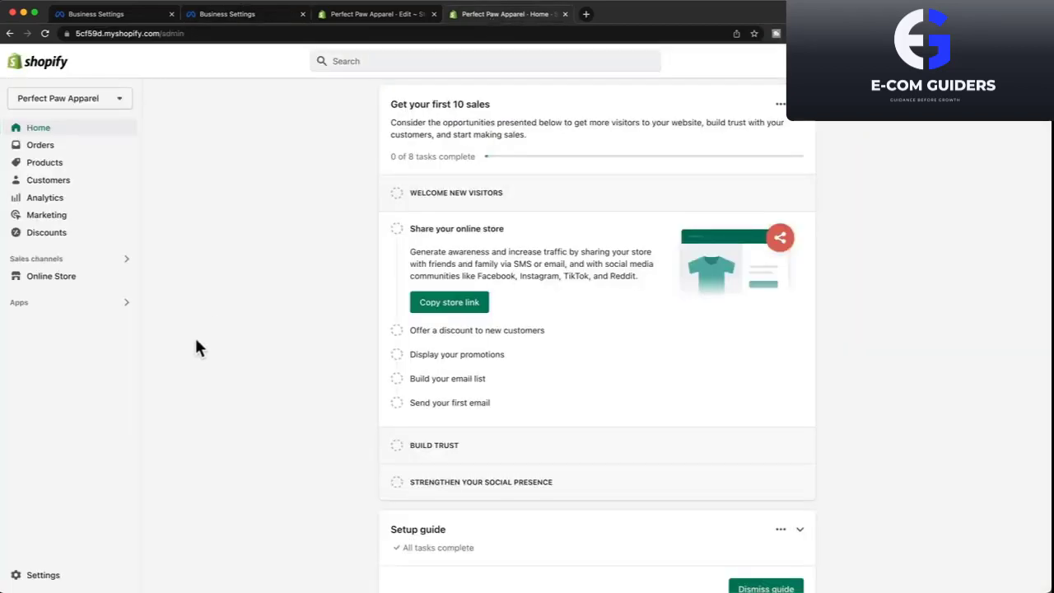
click(42, 576)
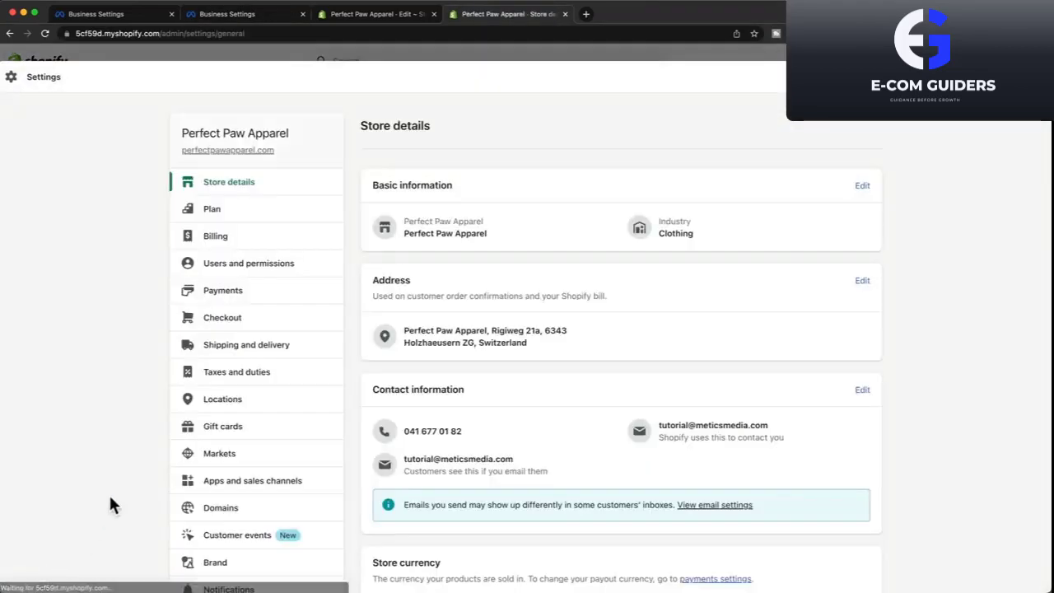
click(221, 507)
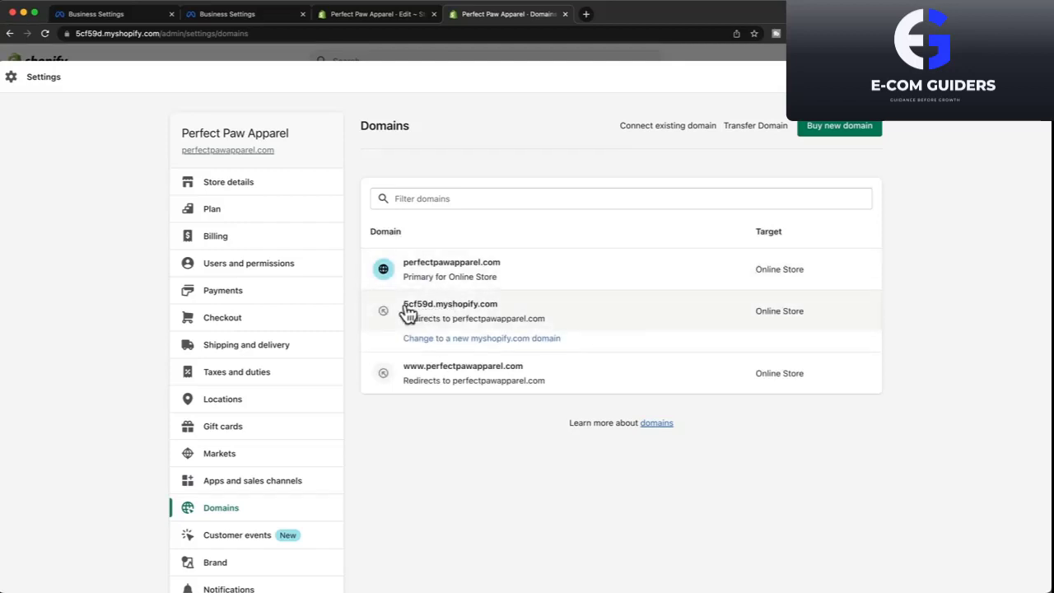
drag(514, 305, 405, 312)
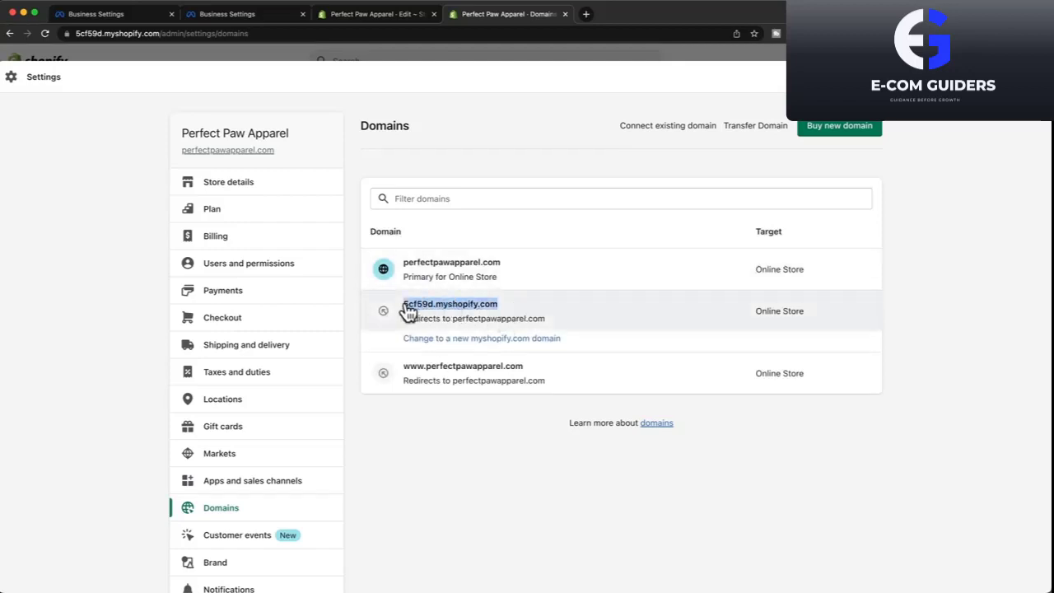
click(405, 313)
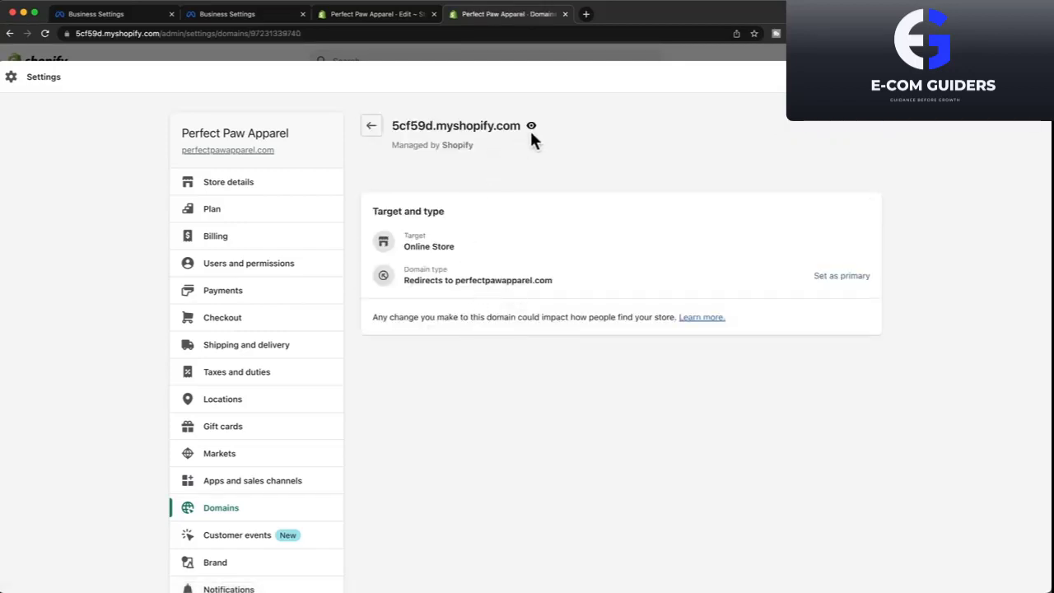
drag(518, 126, 391, 128)
key(super+c)
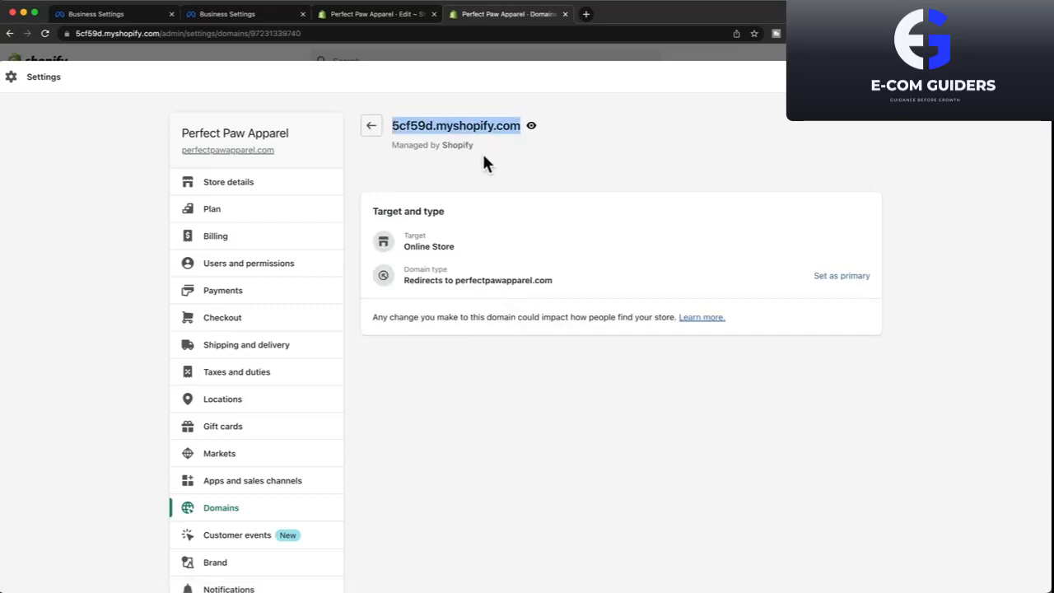
Switch to Meta Business settings and add 5cf59d.myshopify.com as a new domain for PODDemo2.
click(251, 19)
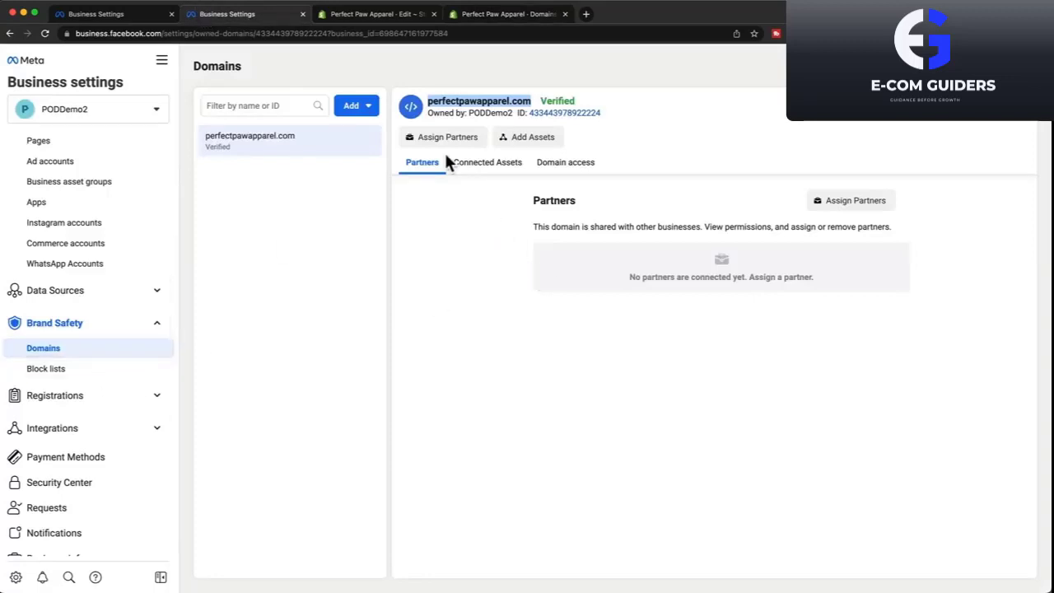
click(367, 111)
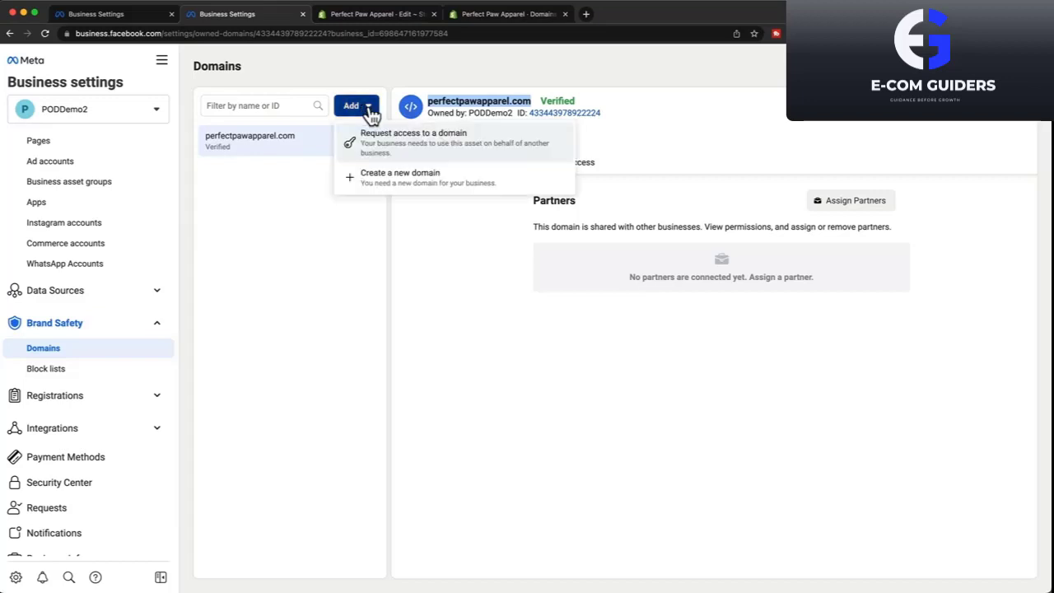
click(400, 181)
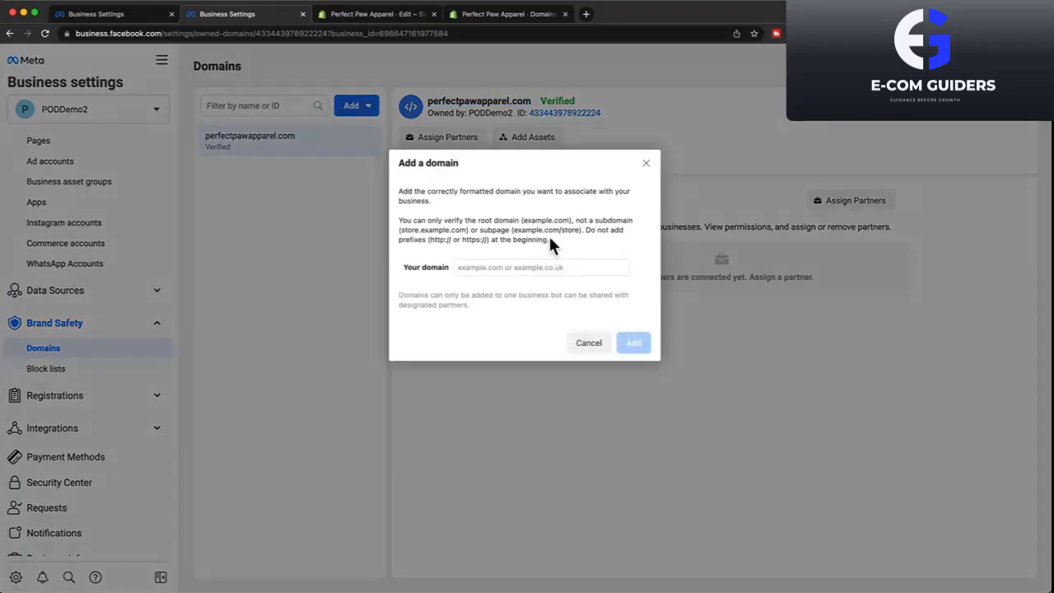
key(super+v)
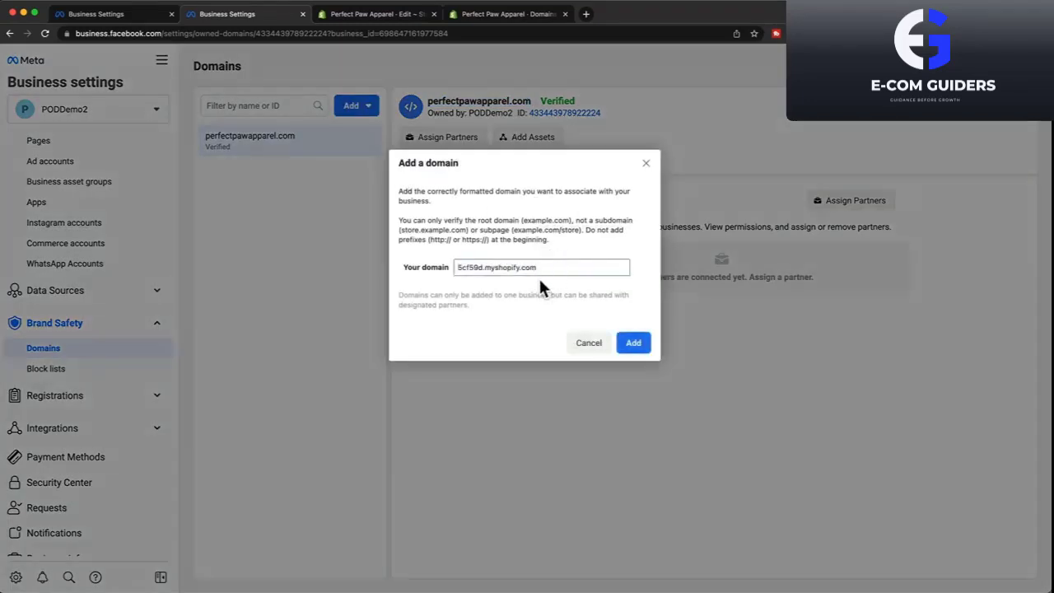
click(634, 343)
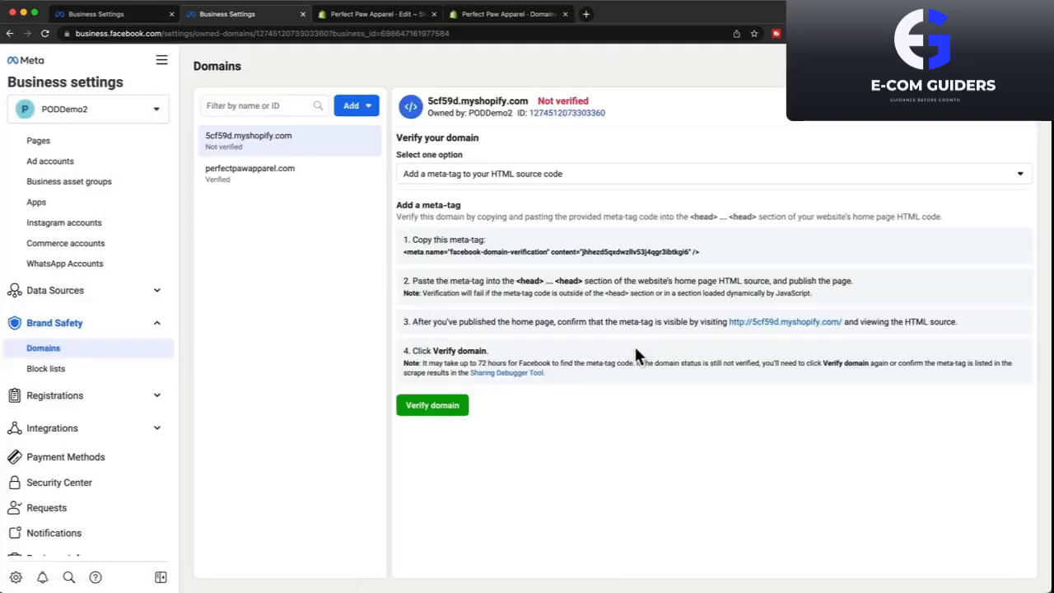
Copy the verification meta-tag of 5cf59d.myshopify.com, switch to the Shopify admin and open theme.liquid in the Studio theme's code editor.
click(579, 257)
click(359, 18)
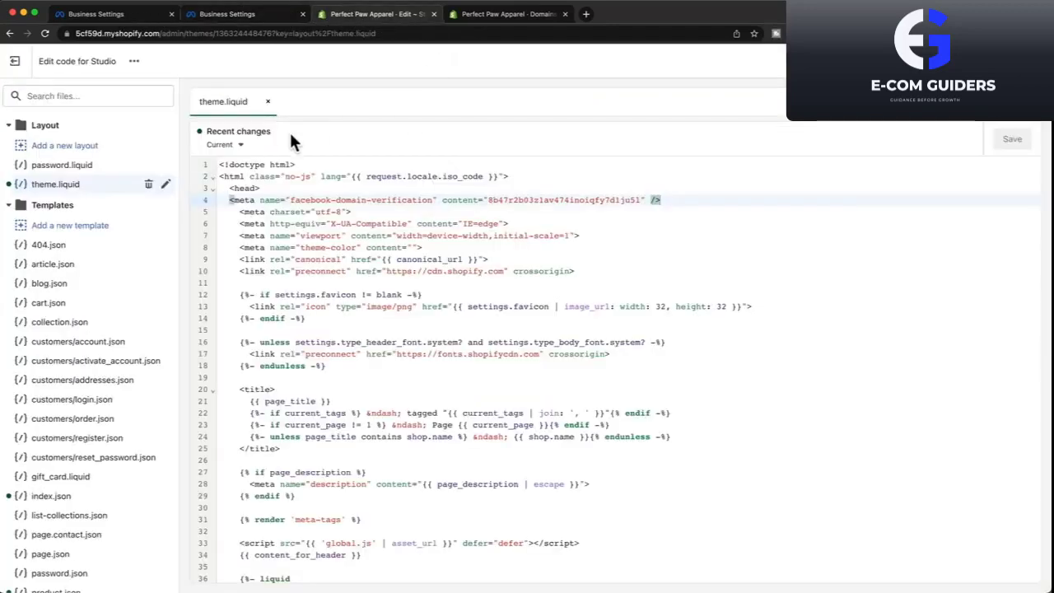
click(503, 14)
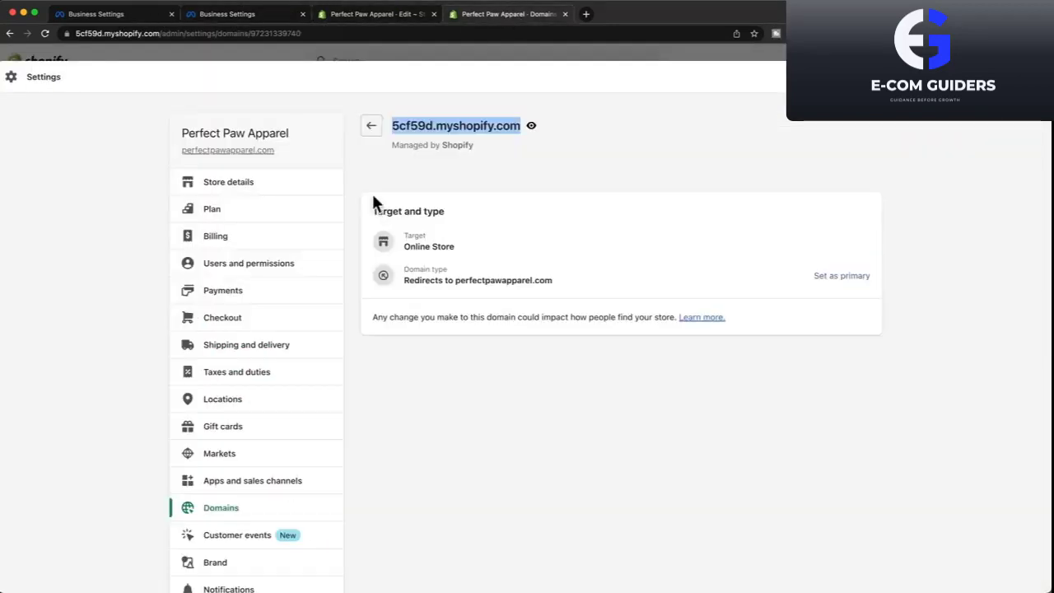
key(Escape)
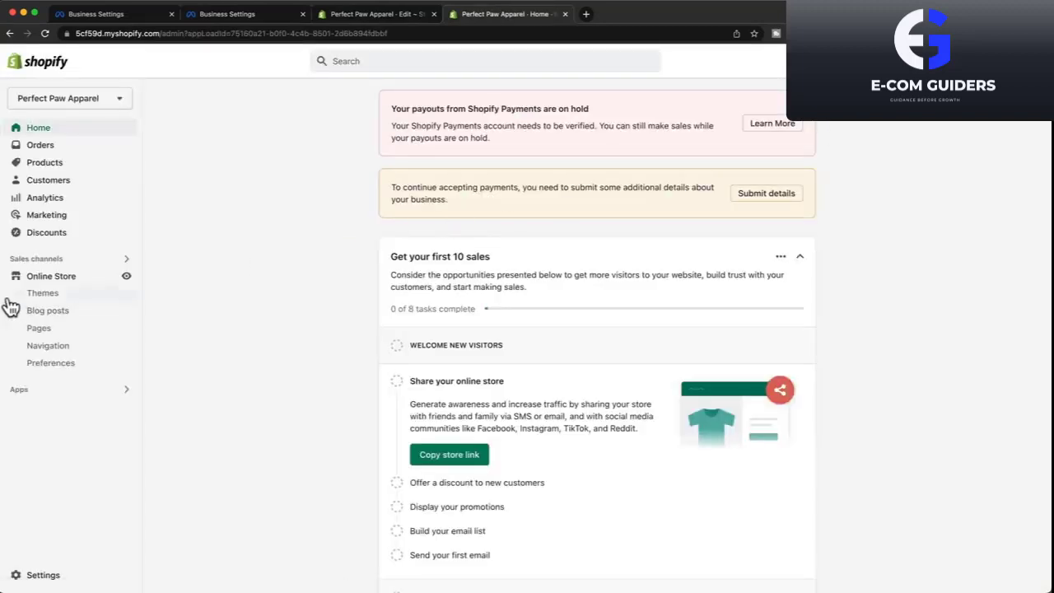
click(37, 277)
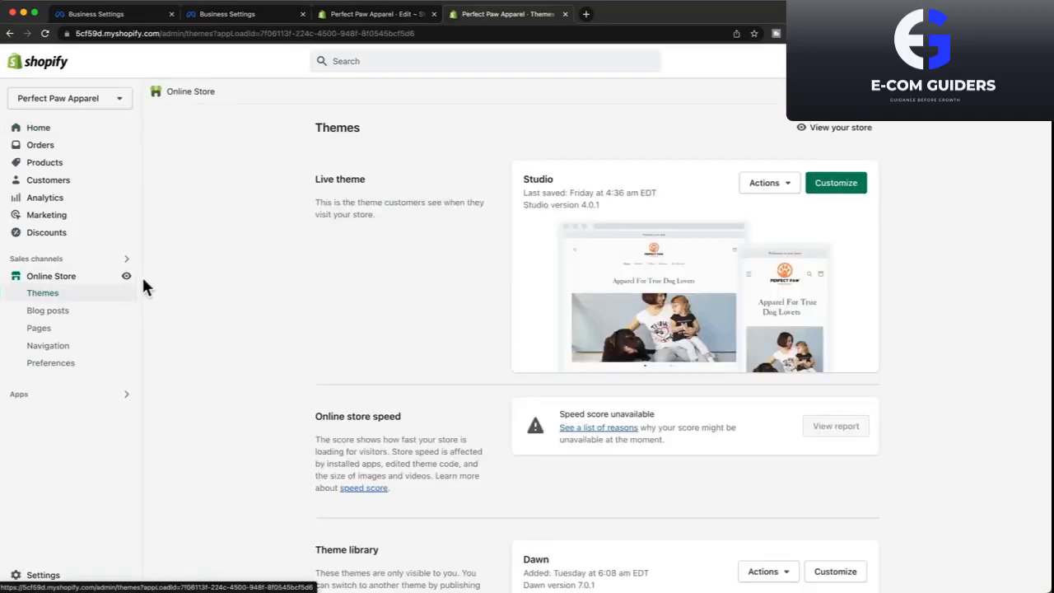
click(768, 183)
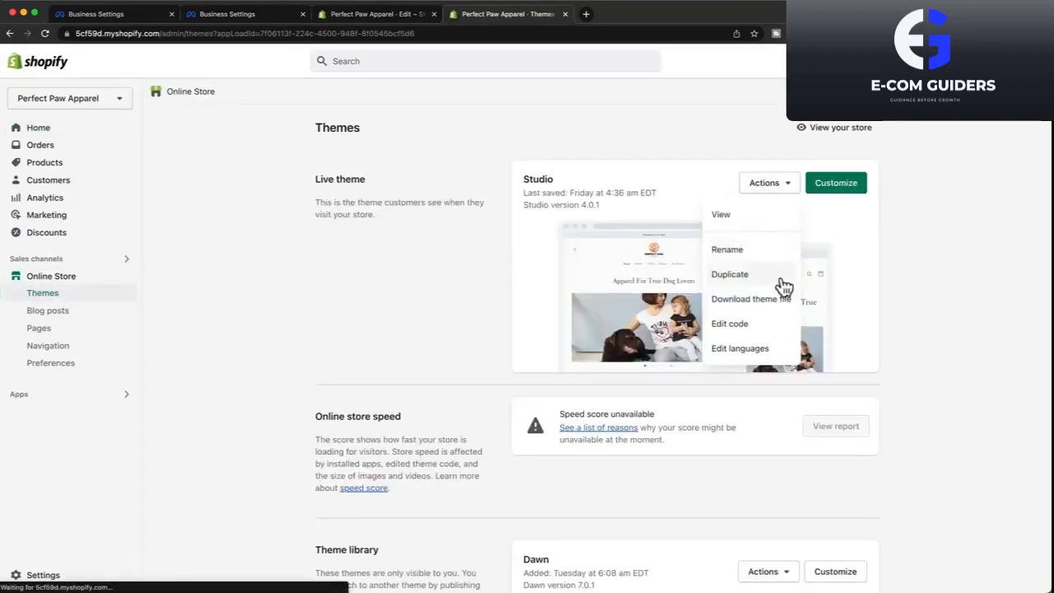
click(750, 328)
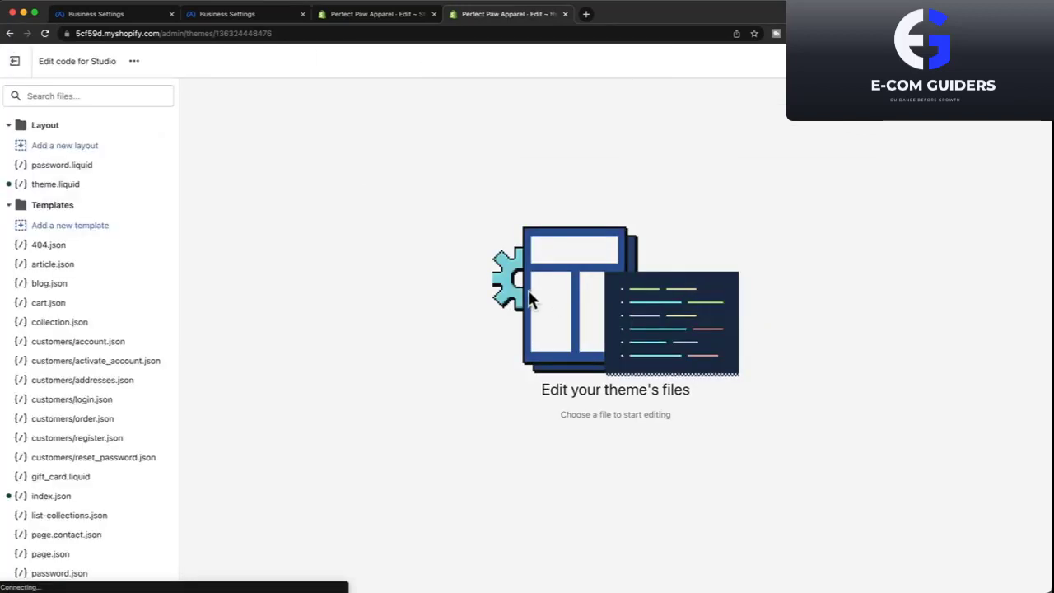
click(57, 184)
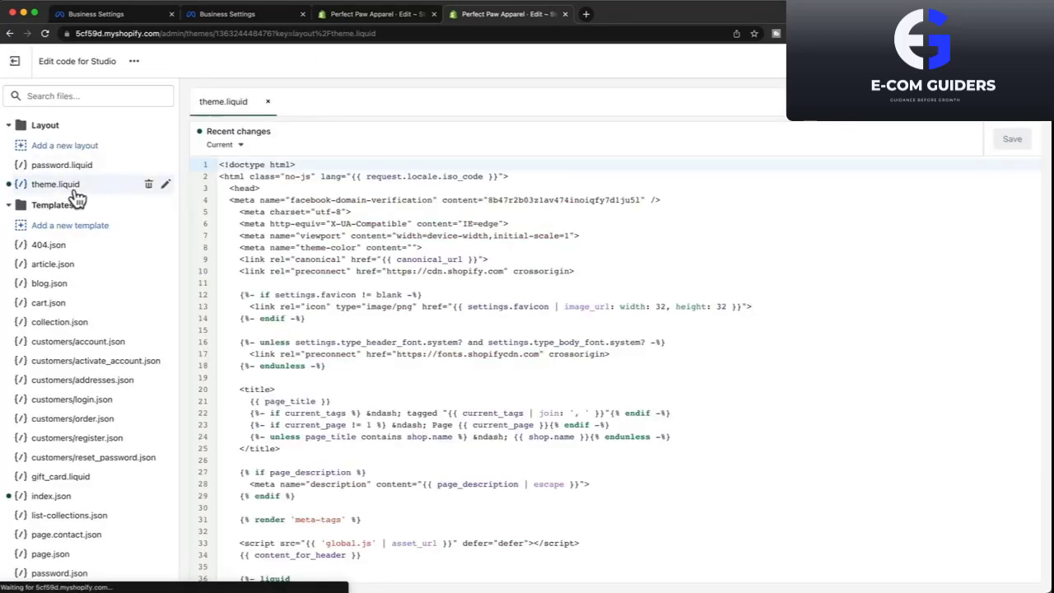
Insert the second domain's facebook-domain-verification meta tag with its verification code on a new line below <head> in theme.liquid and save.
click(265, 187)
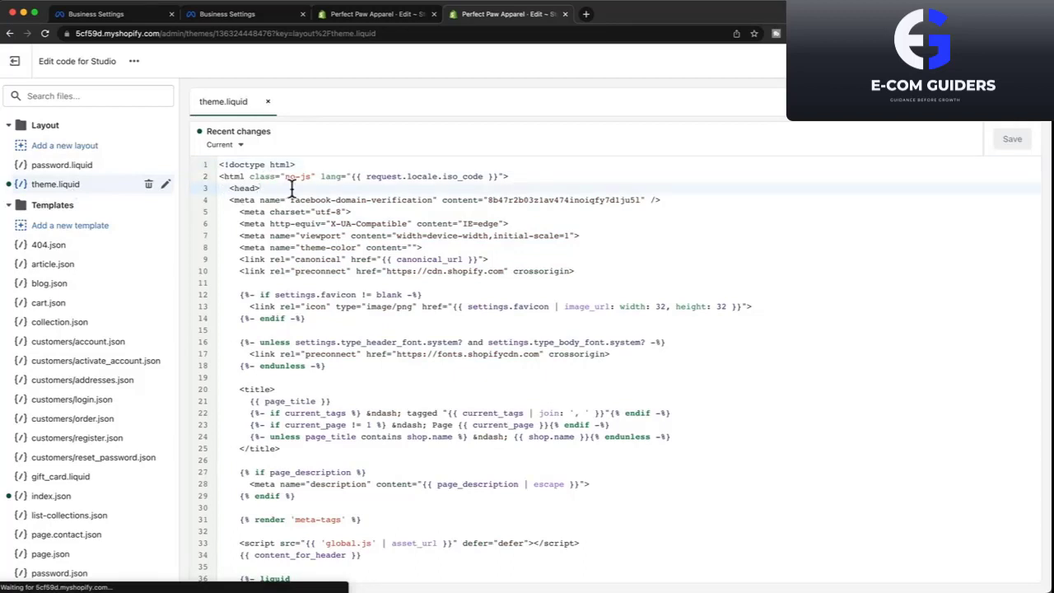
key(Return)
text(<meta name="facebook-domain-verification" content="jhhezd5gxdwz1lv53j4qgr3ibtkgi6" />)
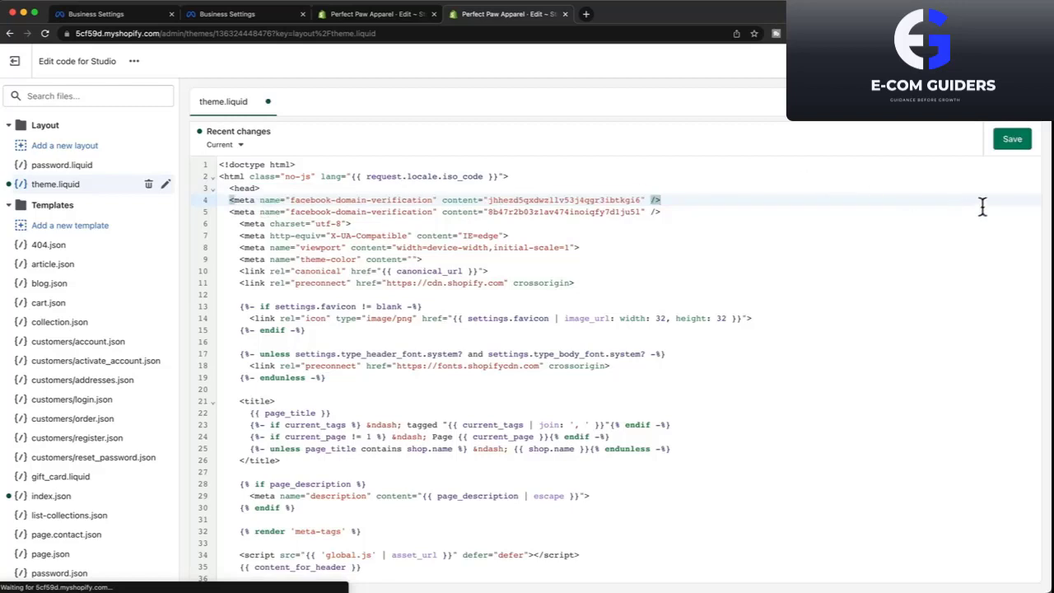
click(1008, 140)
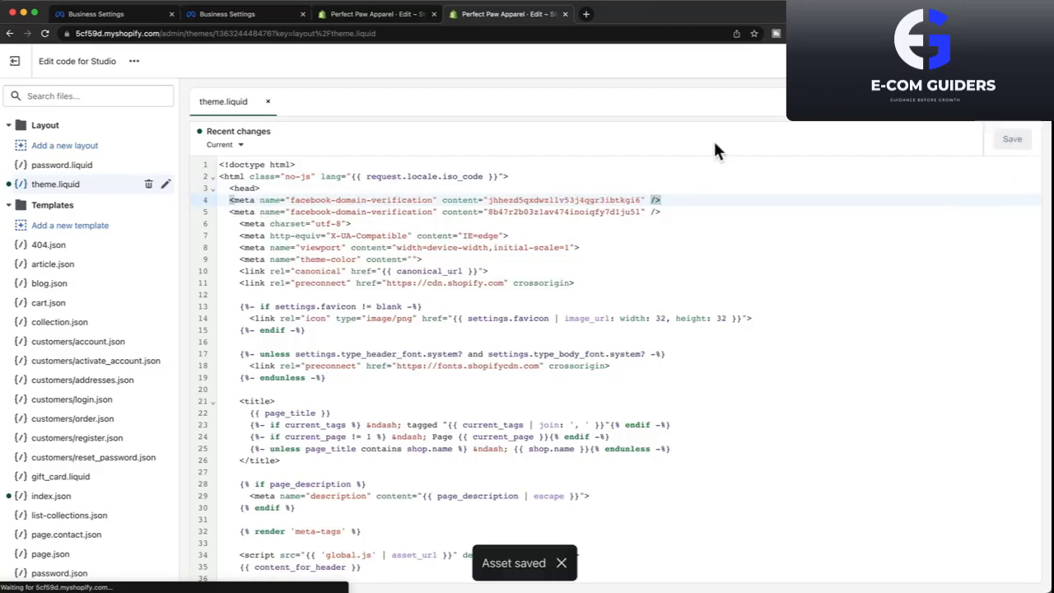
Return to the Domains page in Meta Business settings and verify the 5cf59d.myshopify.com domain.
click(134, 22)
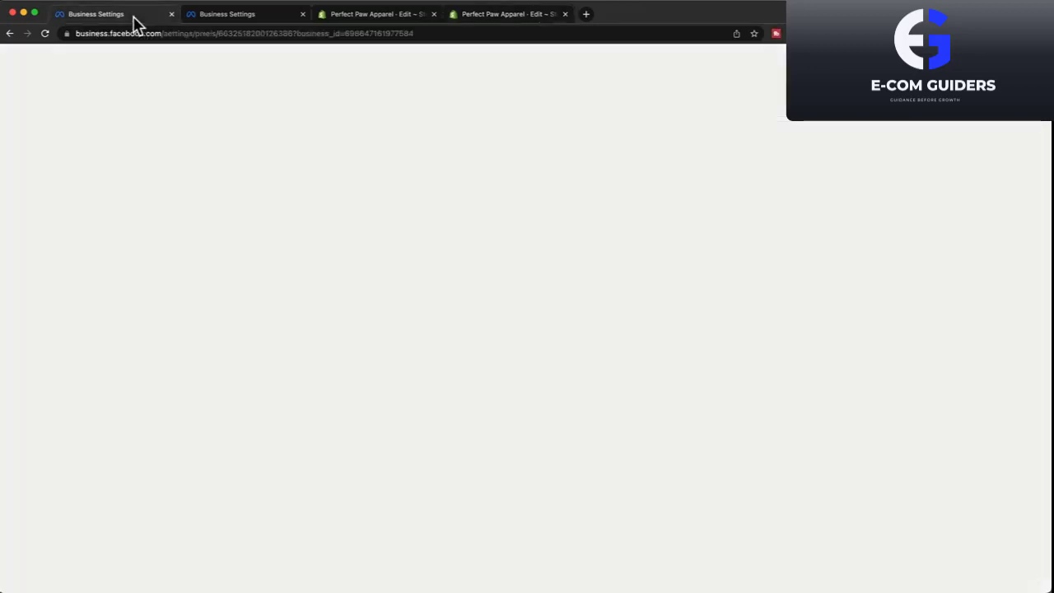
click(207, 20)
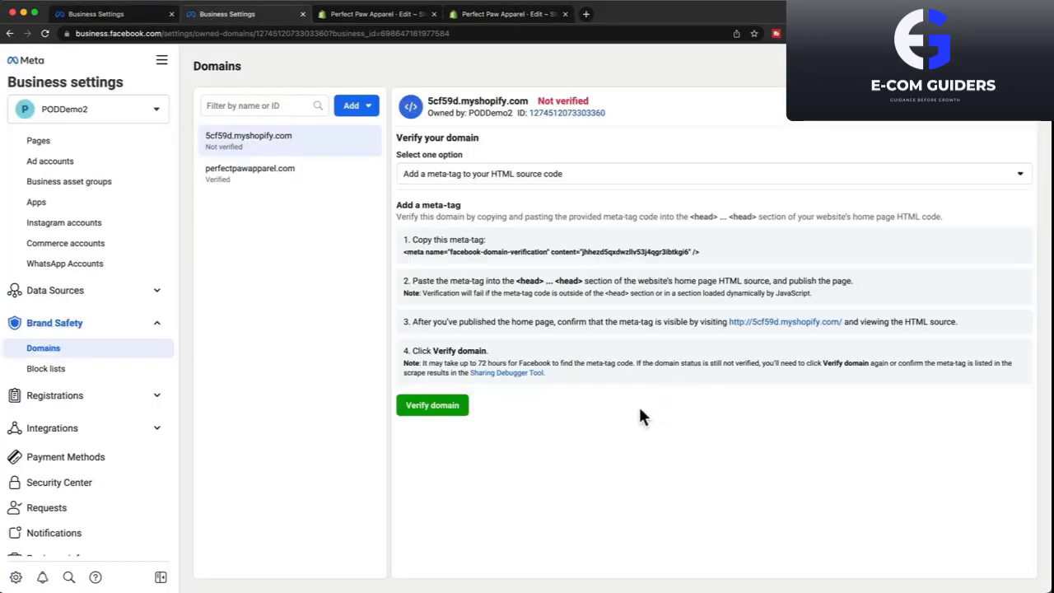
click(451, 414)
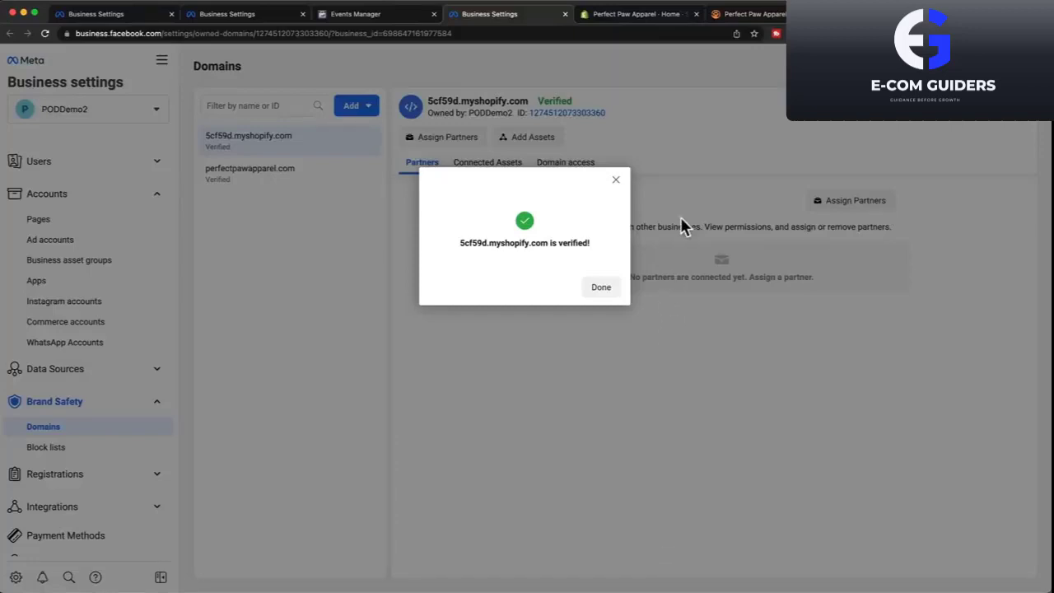
Switch to the Shopify admin and make 5cf59d.myshopify.com the primary domain, with perfectpawapparel.com redirecting to it.
click(638, 16)
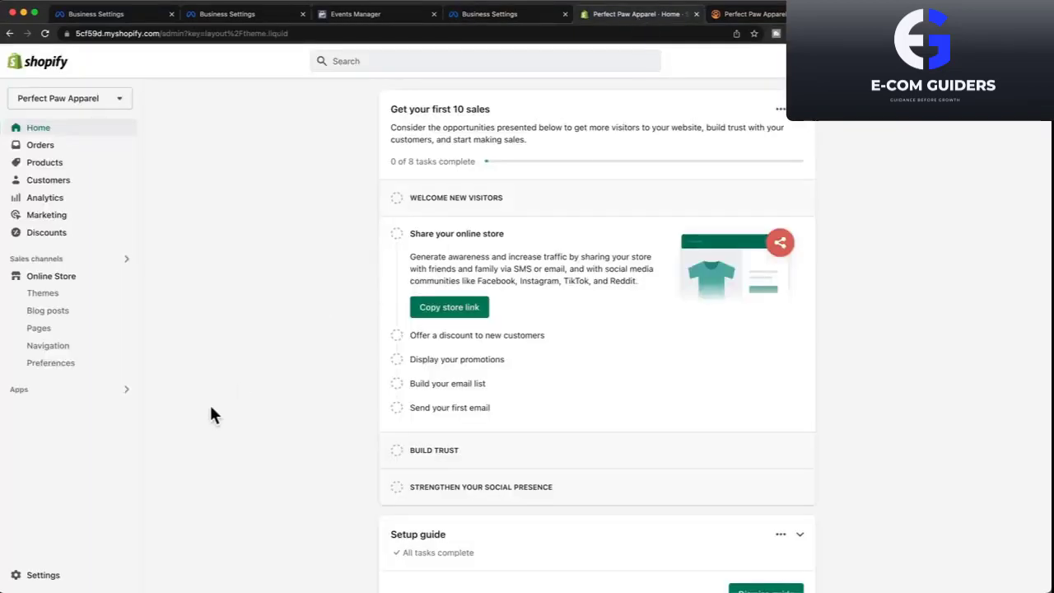
click(49, 574)
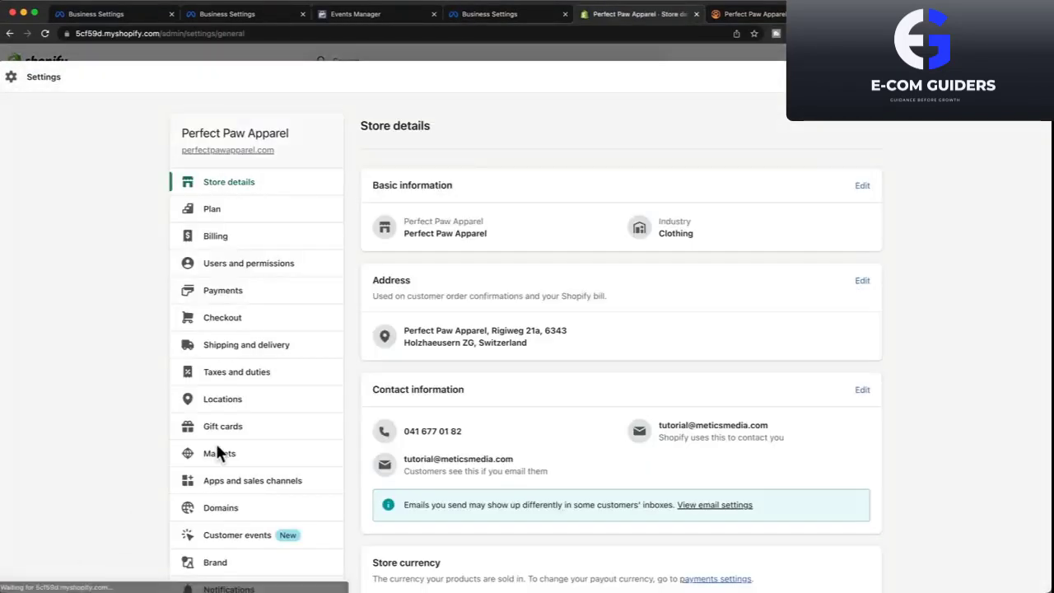
click(229, 507)
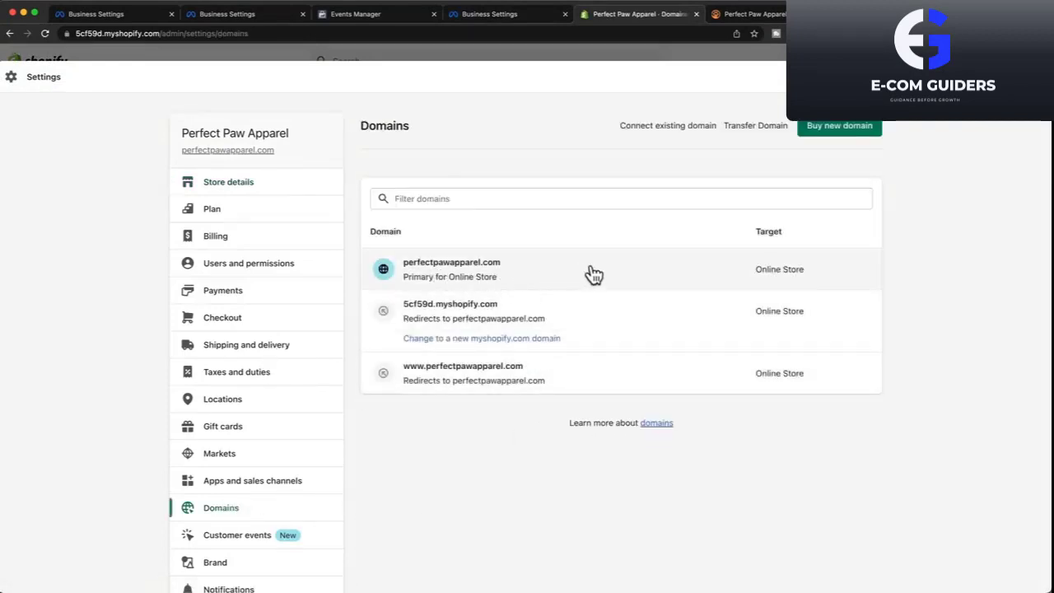
click(527, 271)
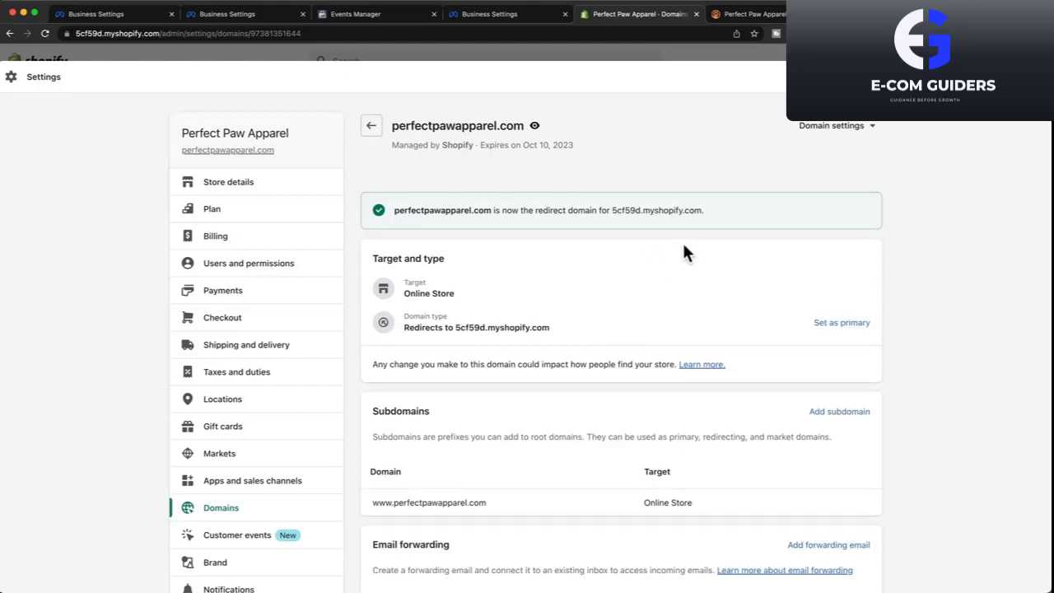
Check the domain's verification status in Meta, then return to Shopify and set perfectpawapparel.com as the primary domain.
click(499, 15)
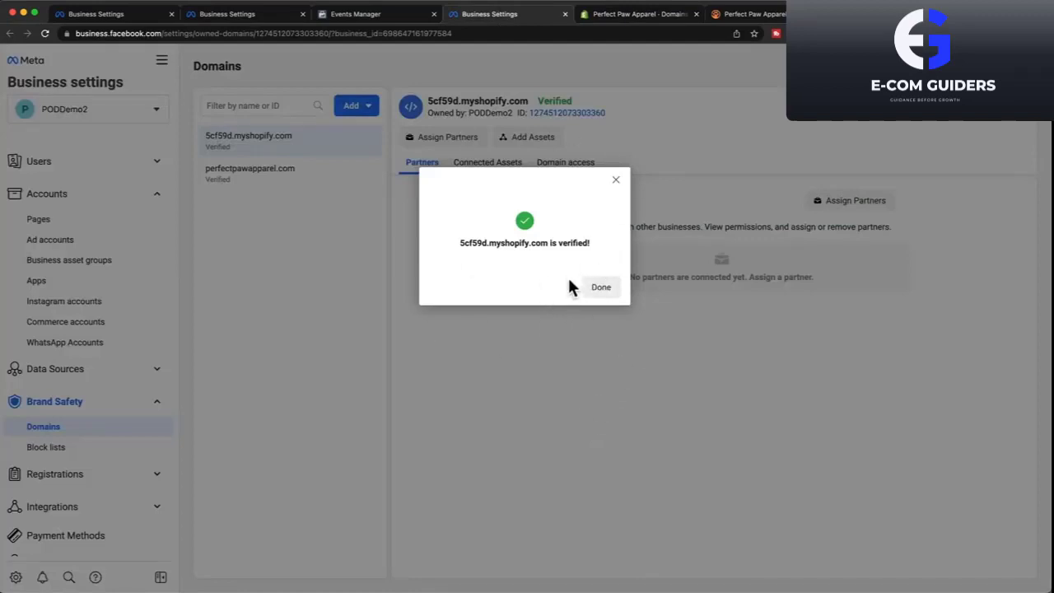
click(641, 14)
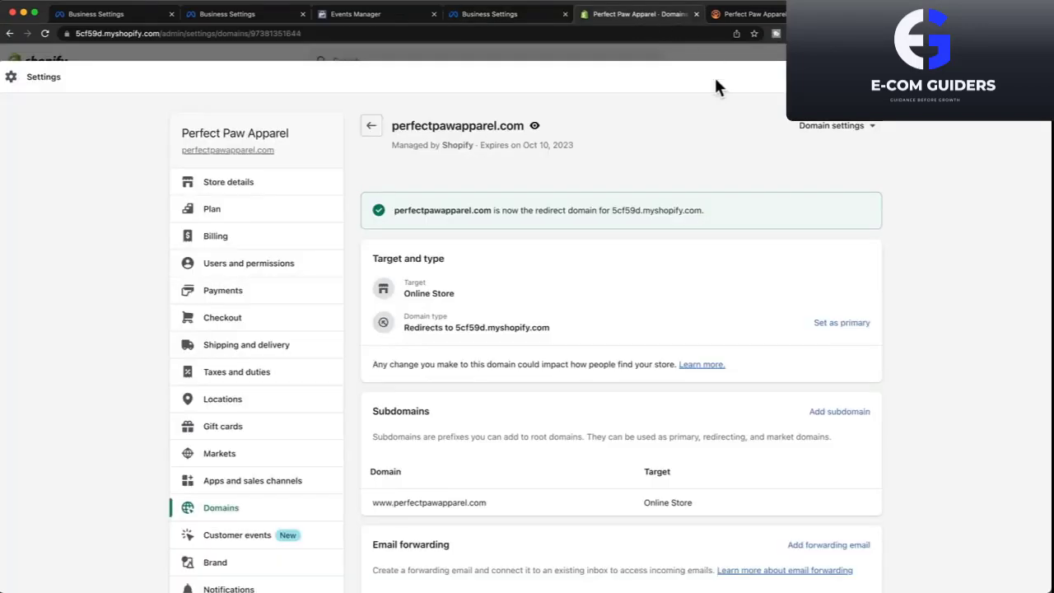
click(840, 324)
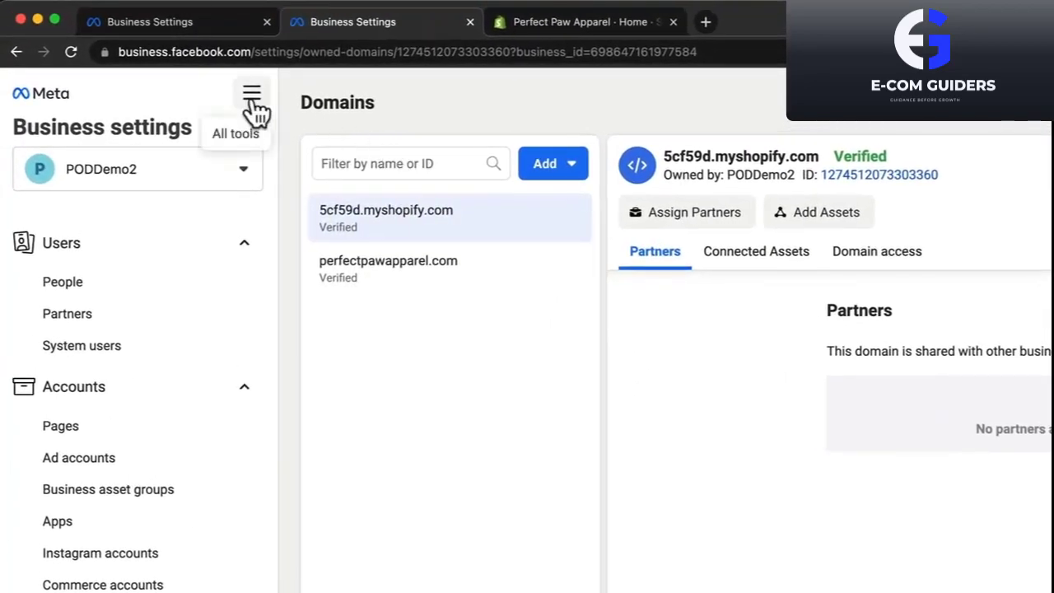
Switch to Meta Events Manager and open the prioritized web event configuration of 5cf59d.myshopify.com for editing.
click(252, 99)
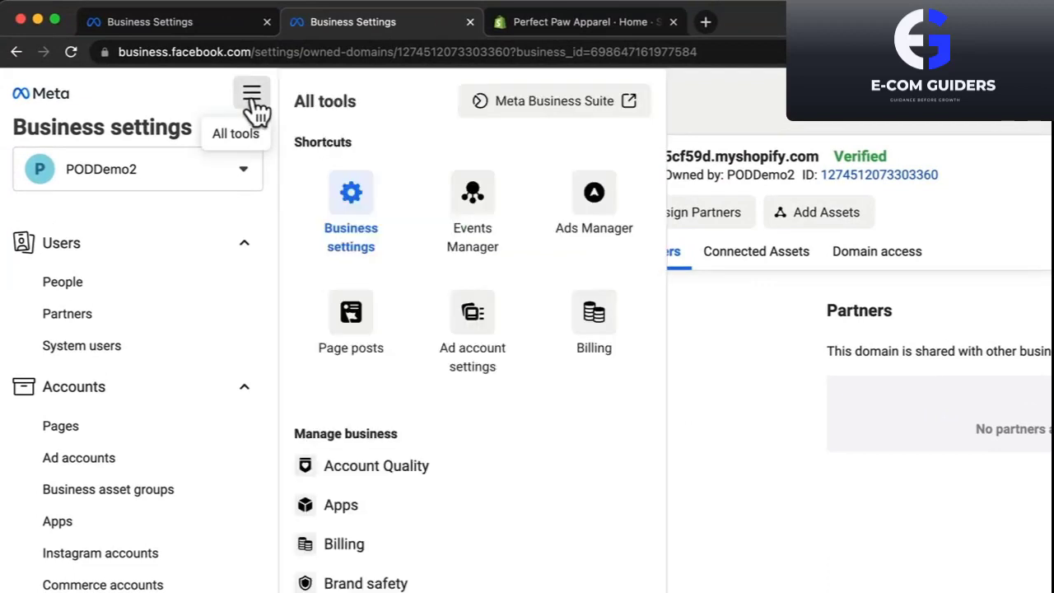
click(507, 247)
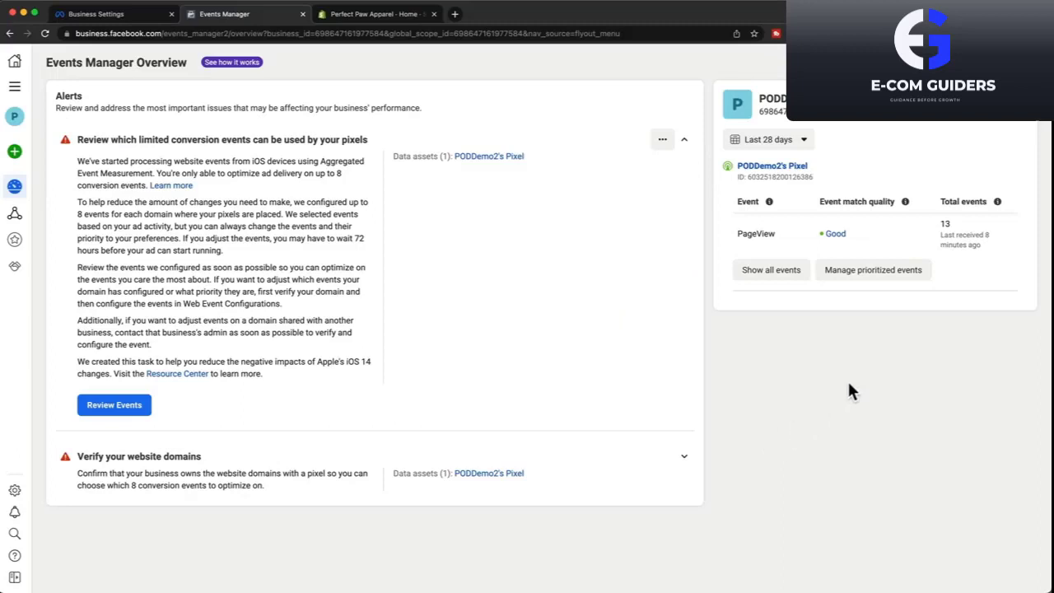
click(871, 280)
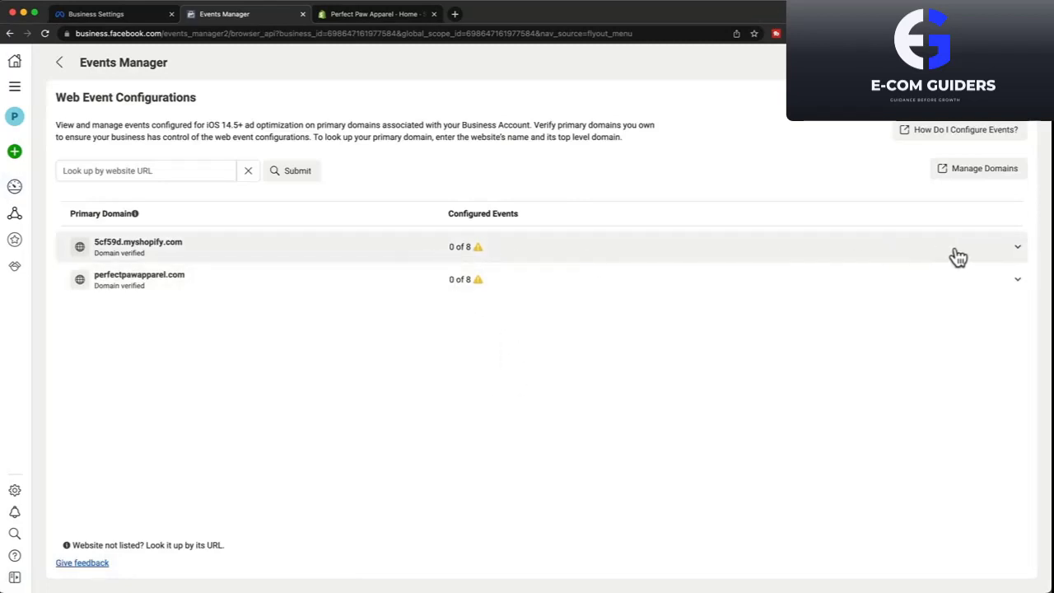
click(1008, 252)
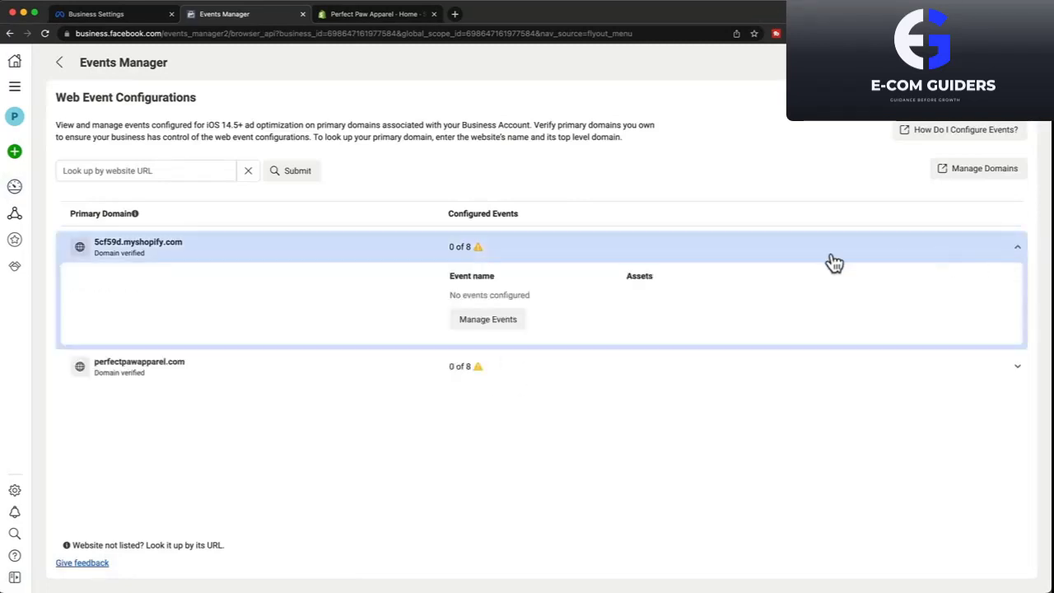
click(491, 321)
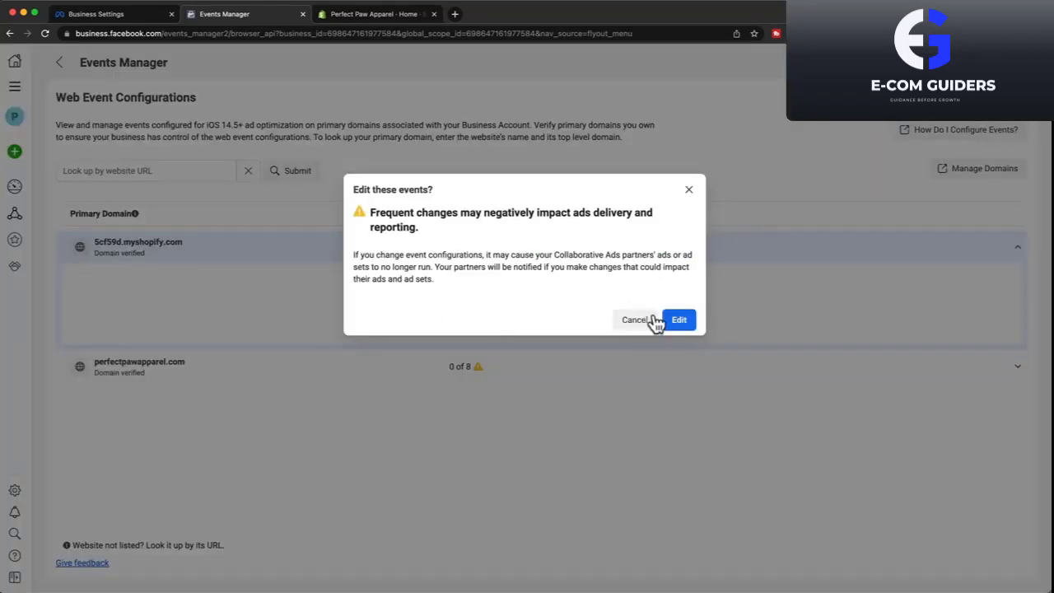
click(678, 323)
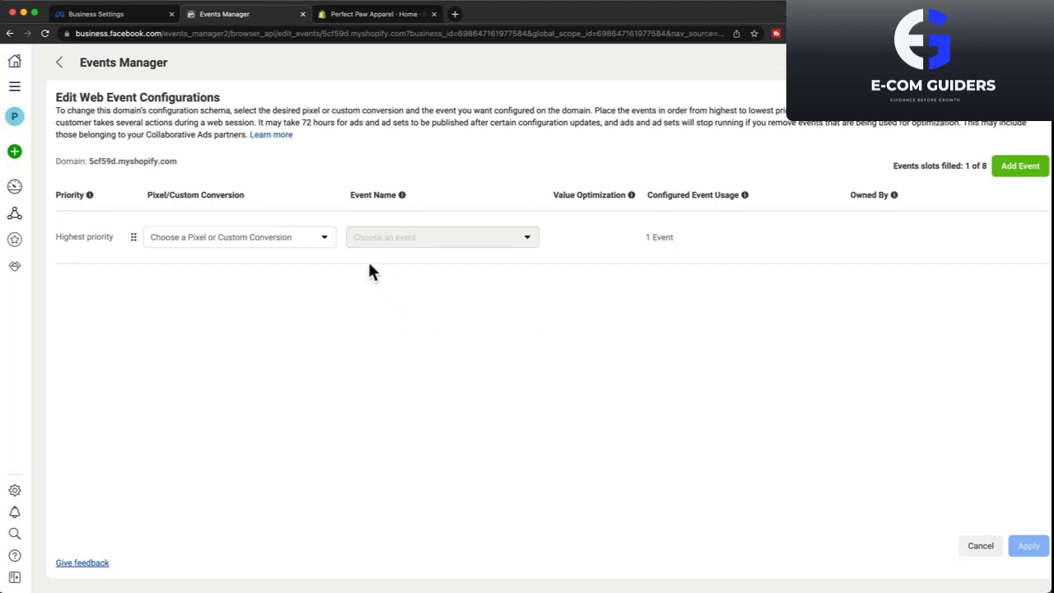
Configure the highest-priority event with PODDemo2's Pixel and the Purchase event.
click(322, 246)
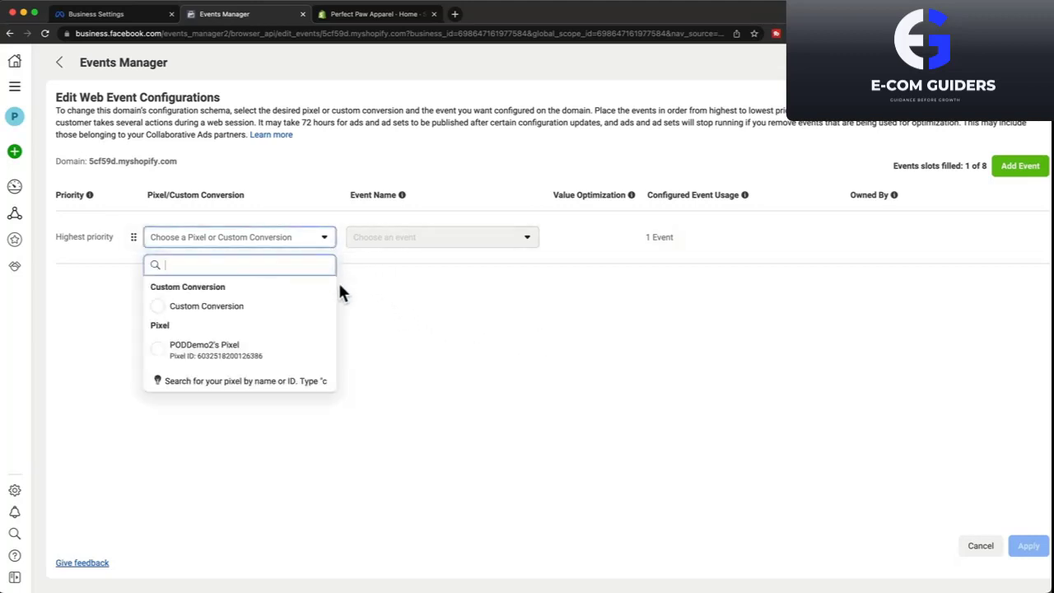
click(206, 355)
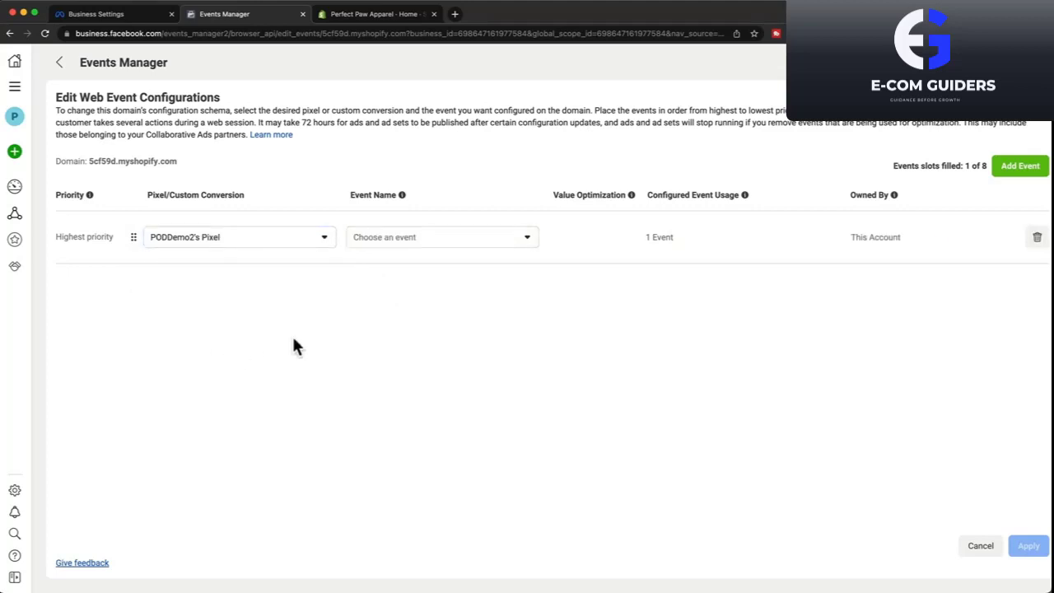
click(424, 248)
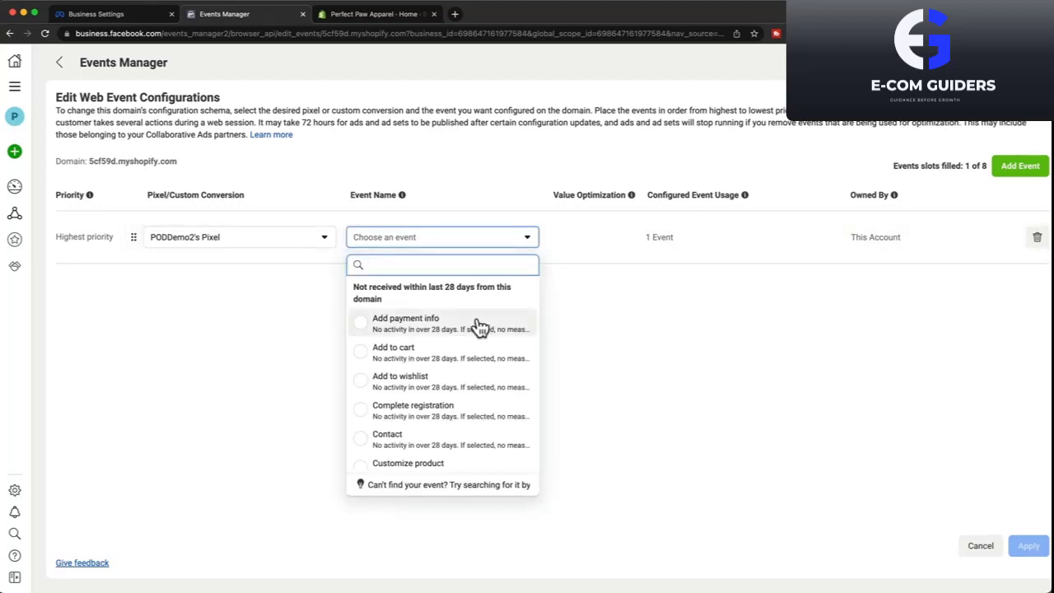
scroll(461, 346, down, 5)
click(395, 321)
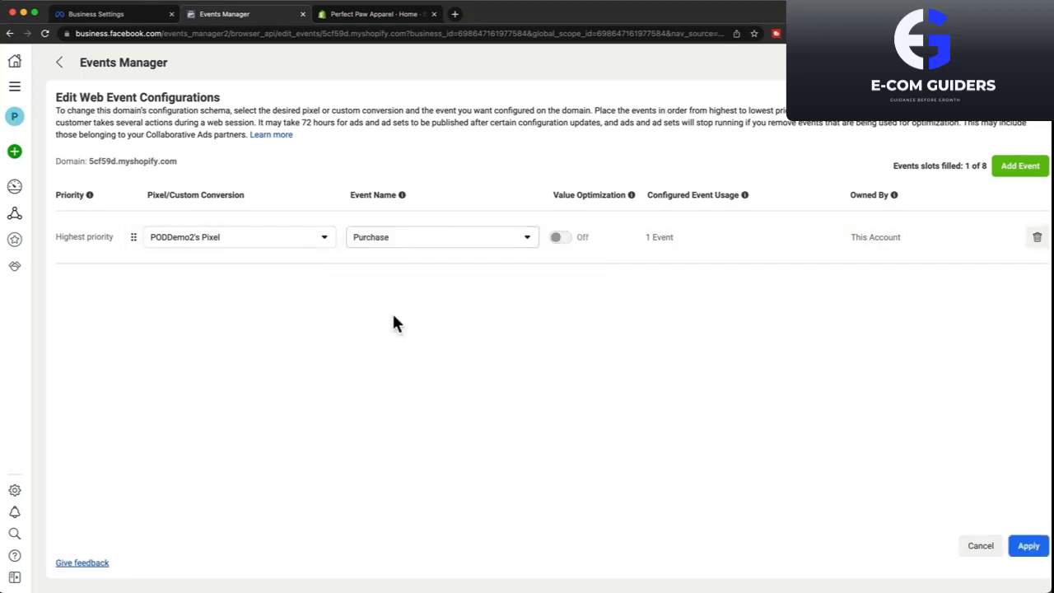
Add a second event below Purchase using PODDemo2's Pixel and the Initiate checkout event.
click(1007, 170)
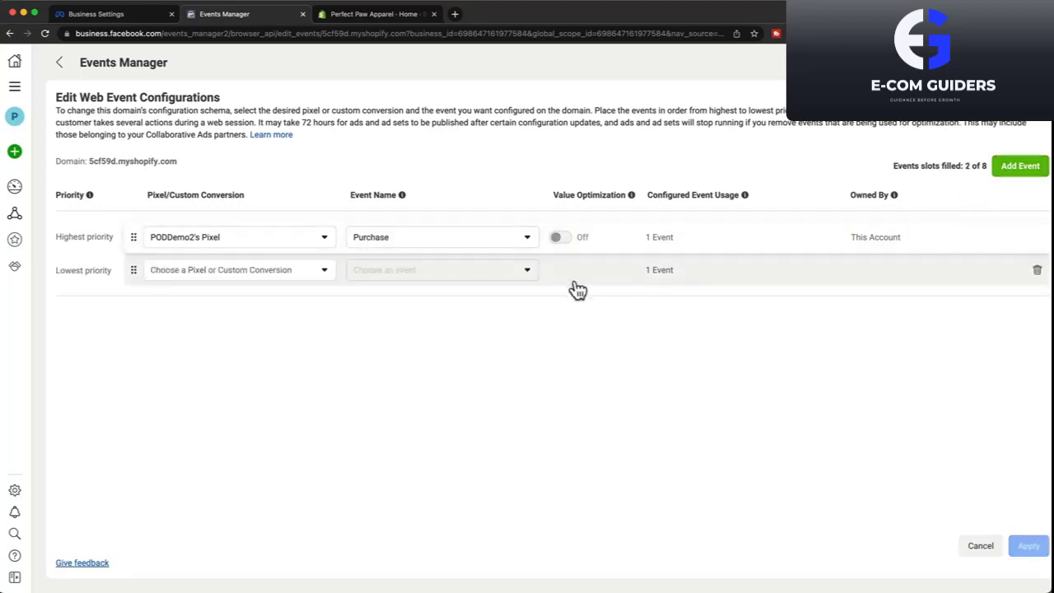
click(320, 272)
click(265, 383)
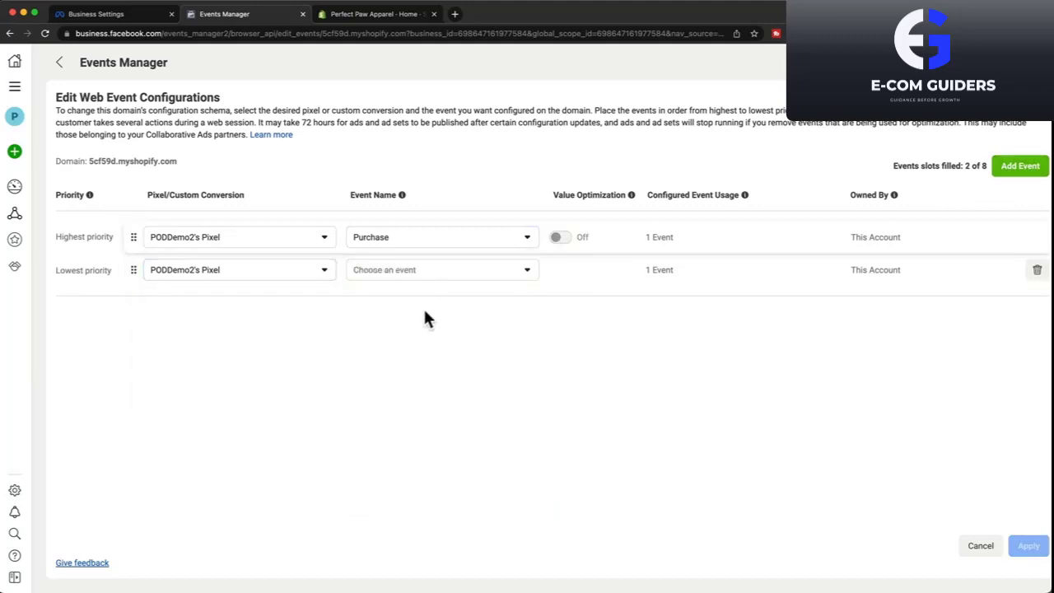
click(454, 271)
scroll(465, 377, down, 2)
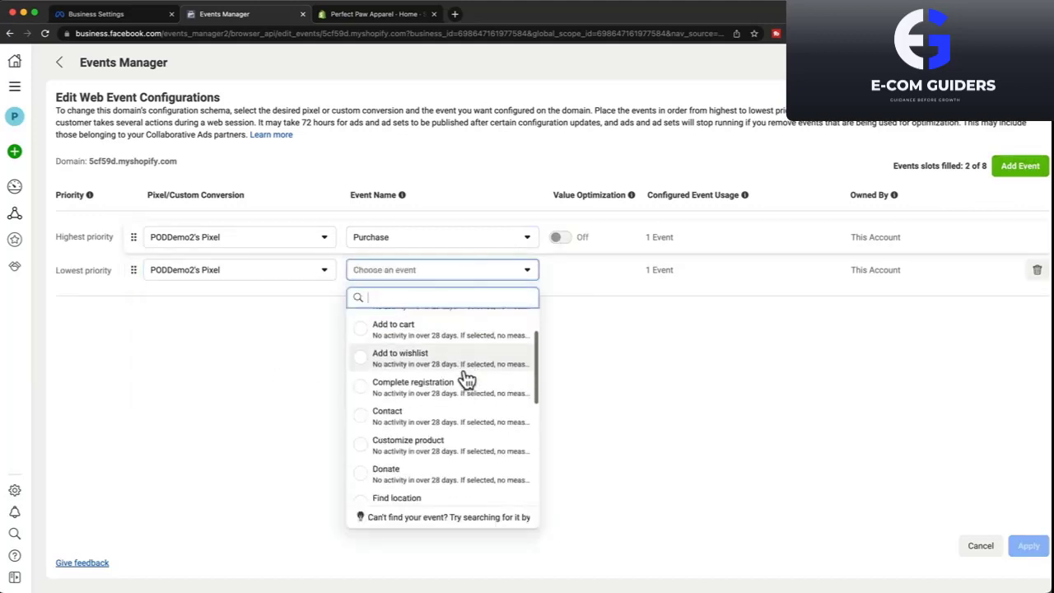
scroll(466, 377, down, 4)
click(355, 403)
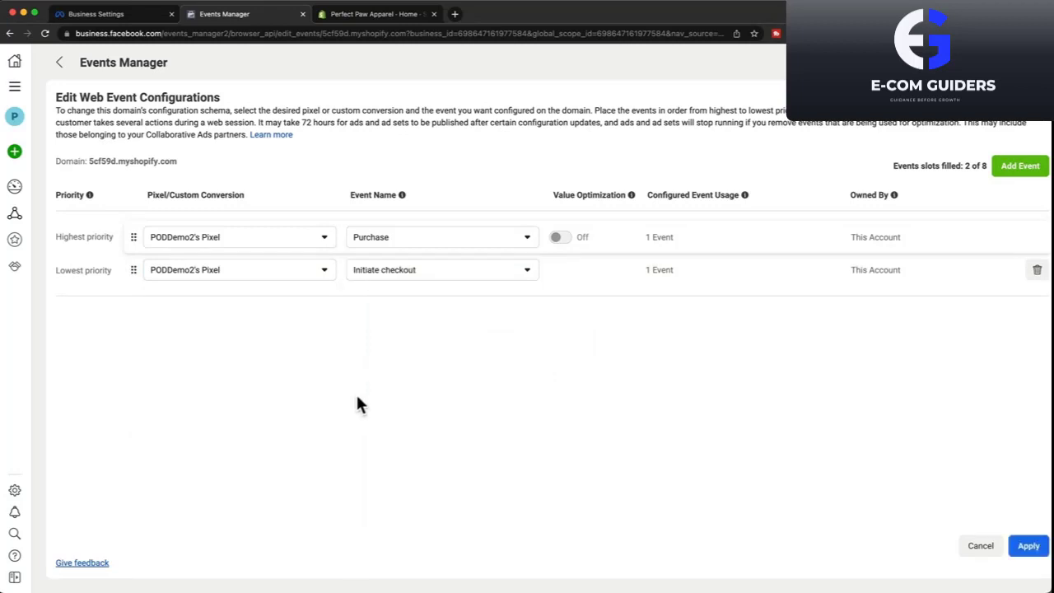
Add a third event below Initiate checkout using PODDemo2's Pixel and the Add to cart event.
click(1022, 168)
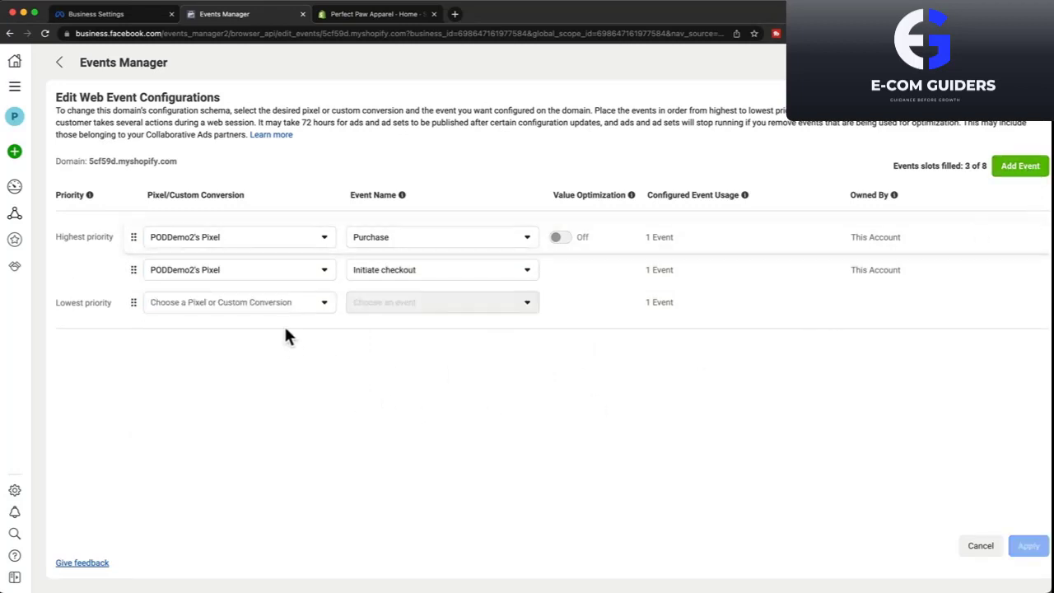
click(271, 302)
click(247, 422)
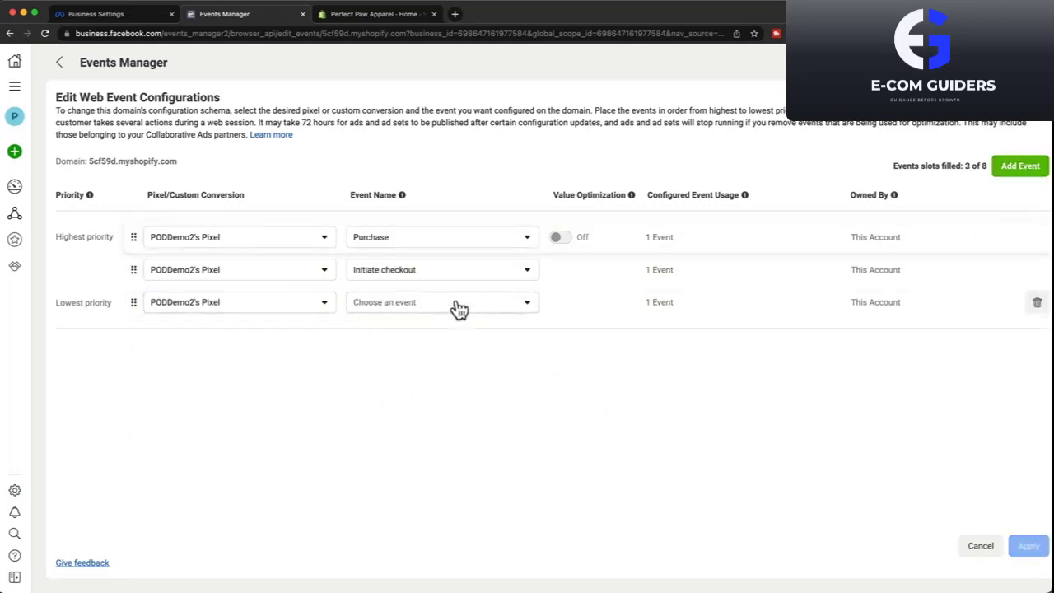
click(458, 307)
click(367, 420)
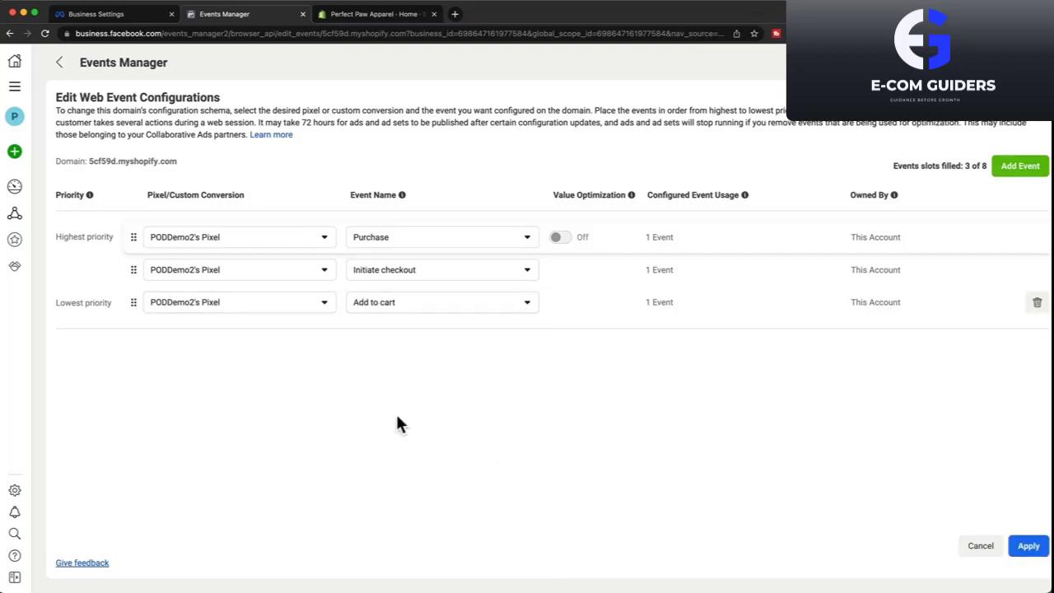
Add a fourth, lowest-priority event using PODDemo2's Pixel and the View content event.
click(1017, 168)
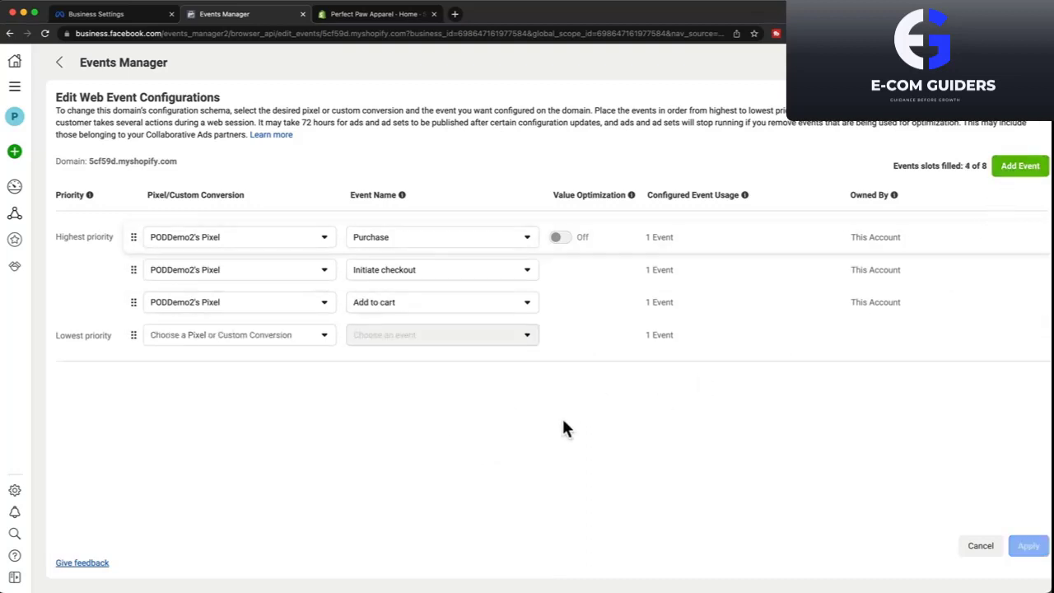
click(288, 337)
click(227, 441)
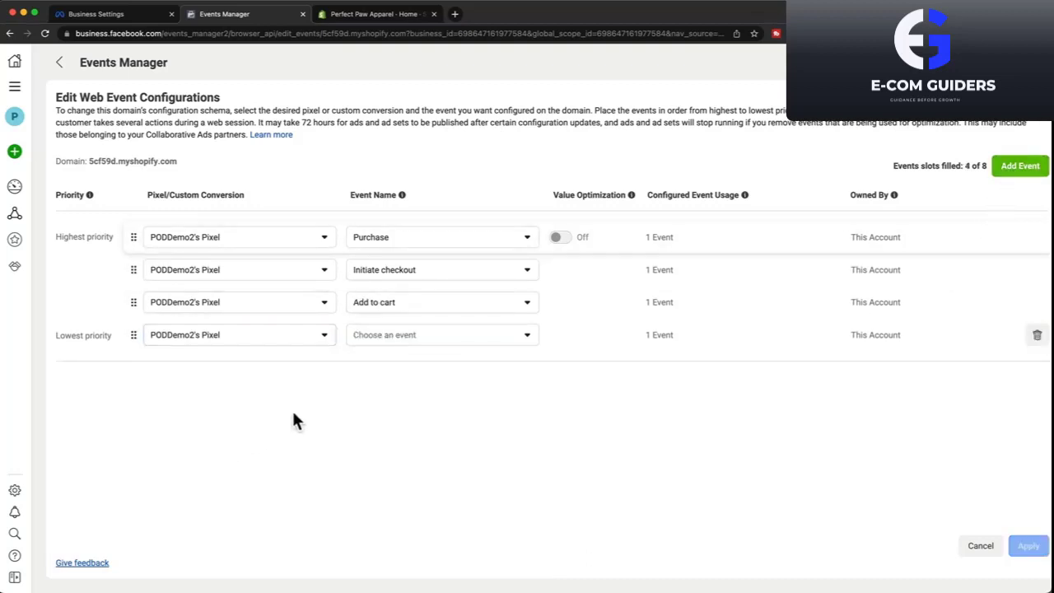
click(408, 338)
scroll(430, 252, down, 5)
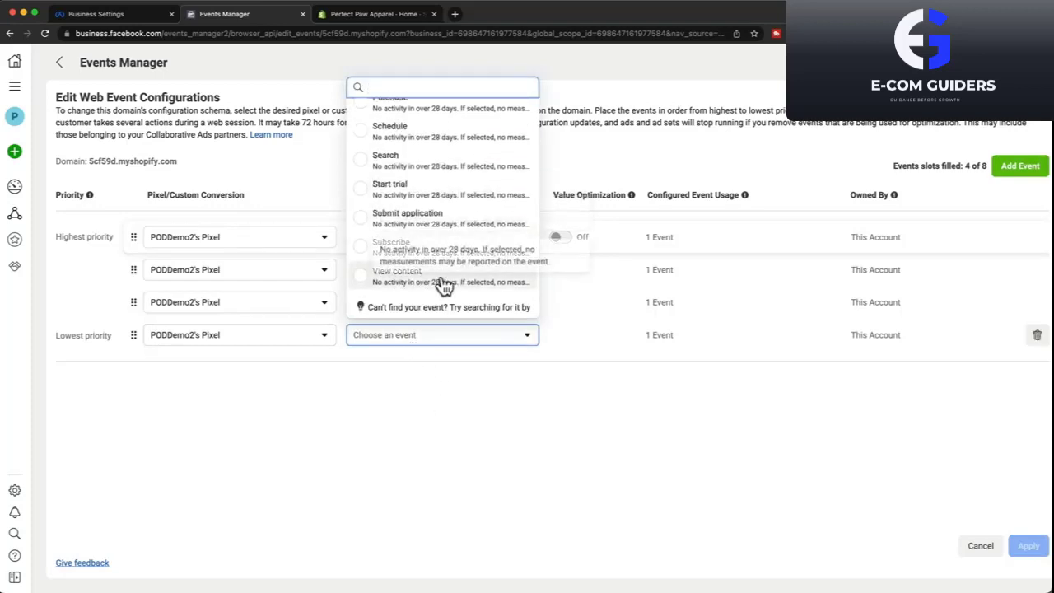
click(429, 275)
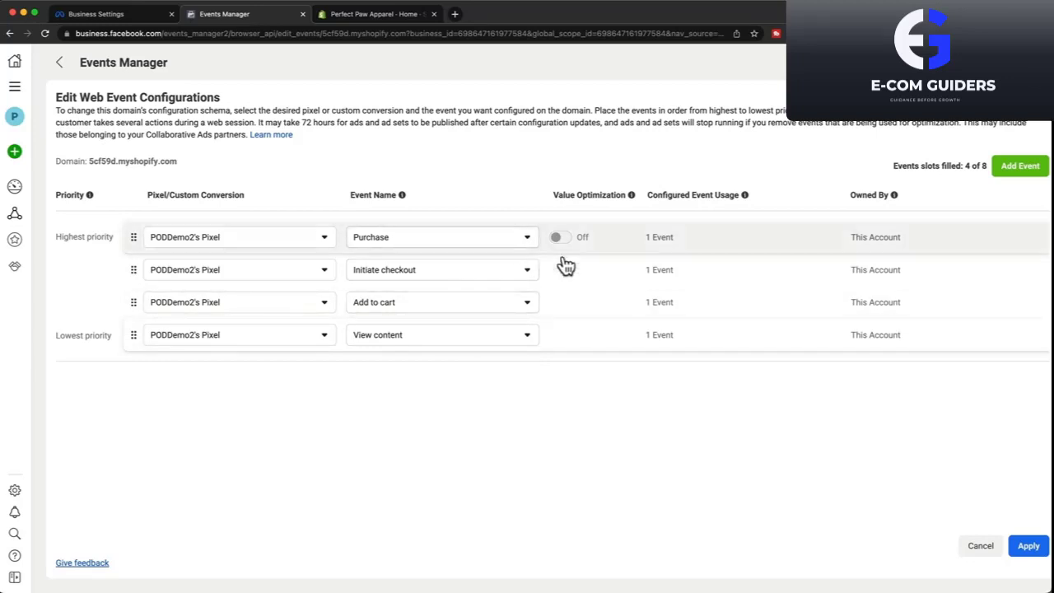
Apply the prioritized web events to 5cf59d.myshopify.com and confirm the changes.
click(1026, 547)
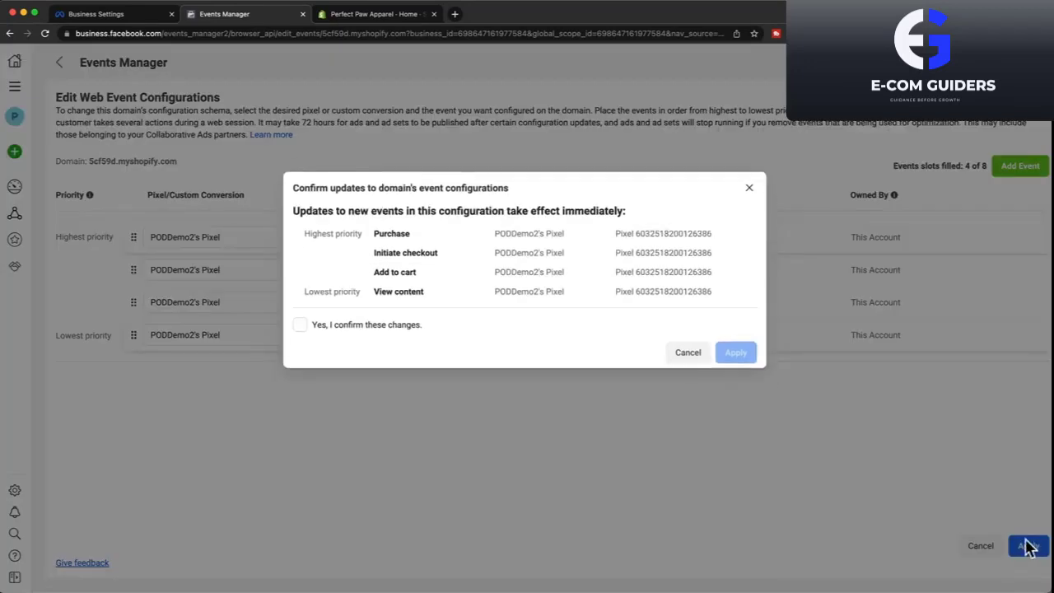
click(300, 325)
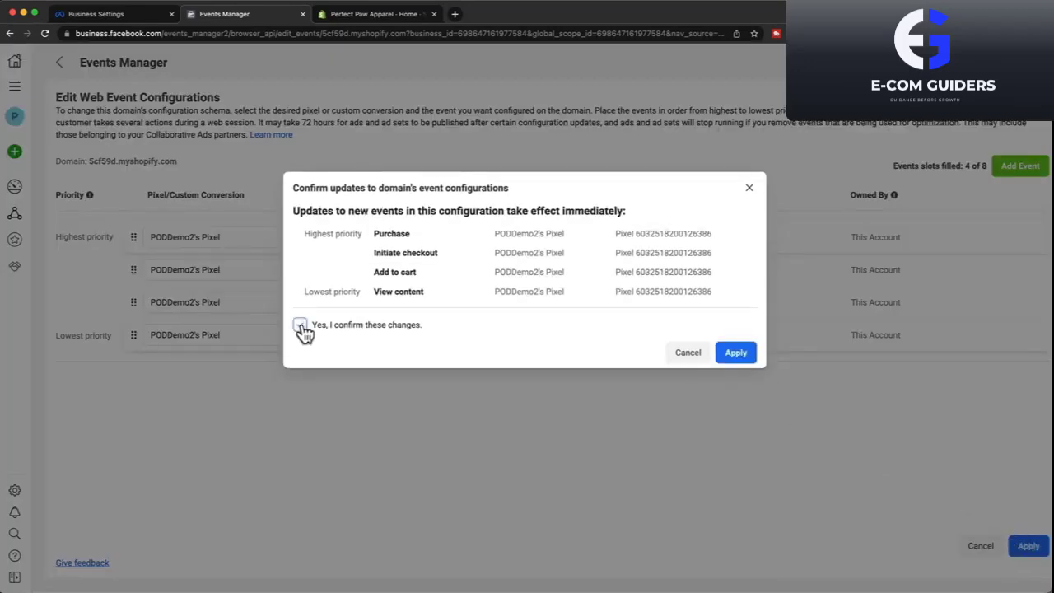
click(741, 355)
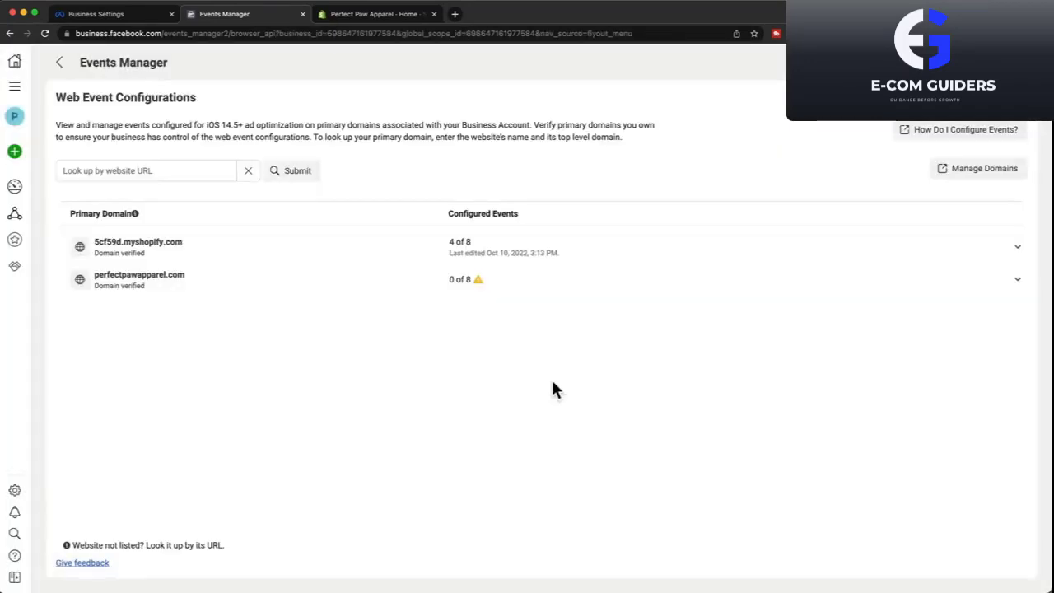
Open the prioritized web event configuration of perfectpawapparel.com for editing.
click(528, 293)
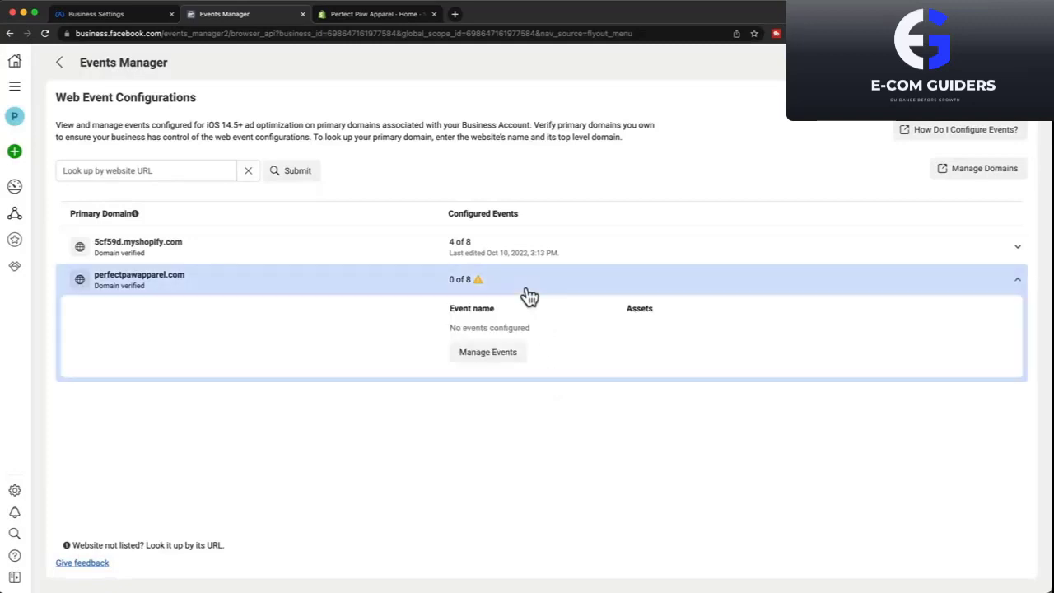
click(497, 353)
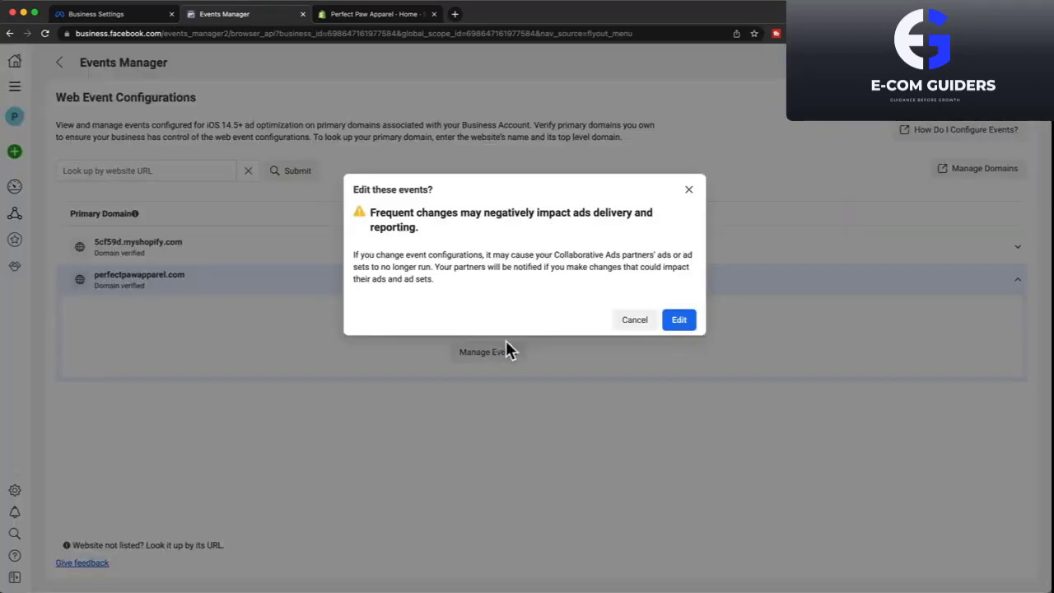
click(679, 321)
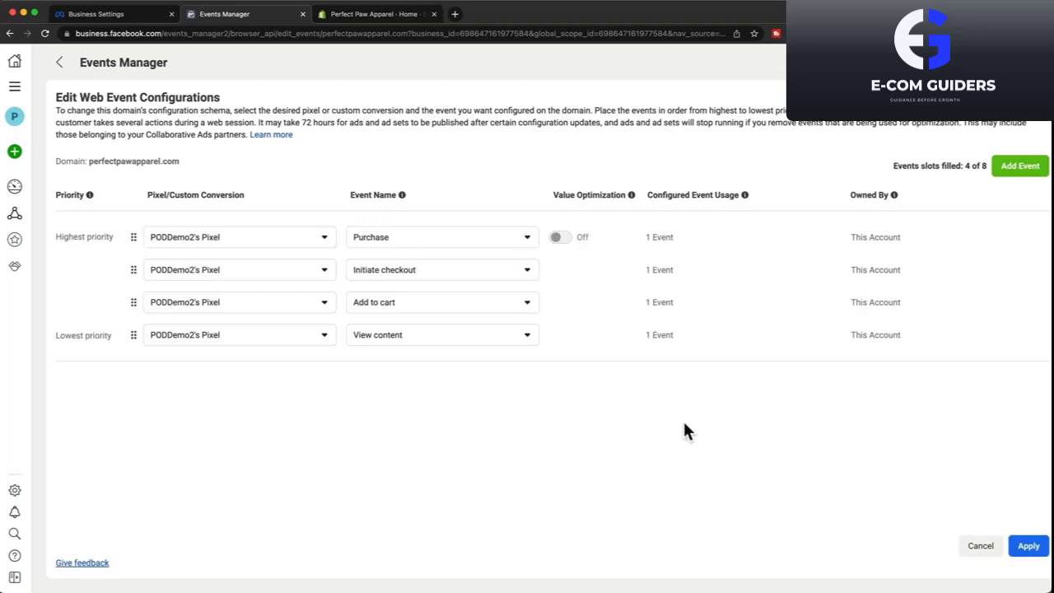
Apply and confirm Purchase, Initiate checkout, Add to cart and View content, in that order, as perfectpawapparel.com's events on PODDemo2's Pixel.
click(1027, 544)
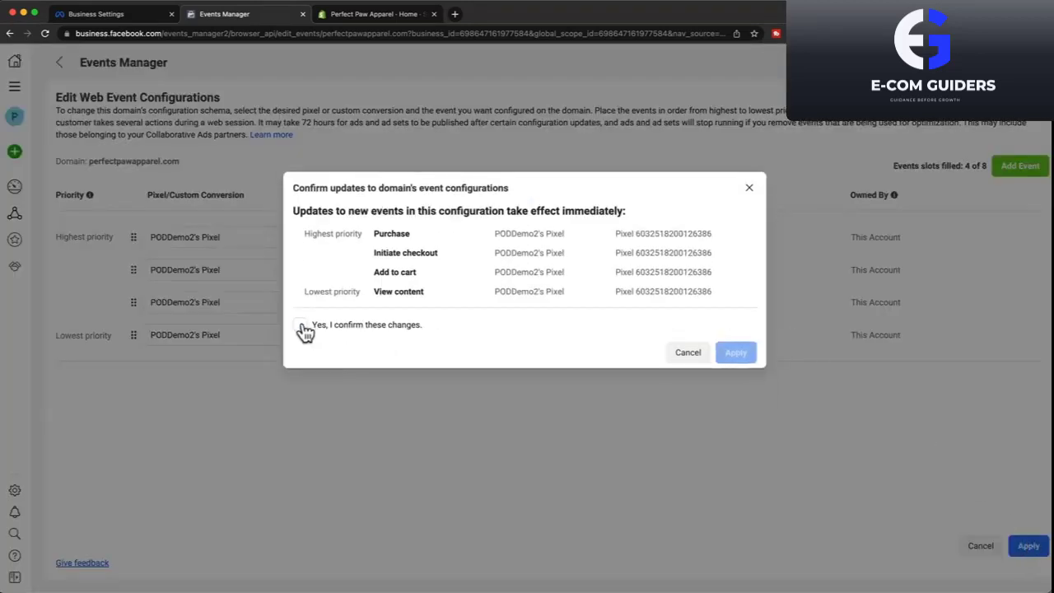
click(301, 326)
click(726, 357)
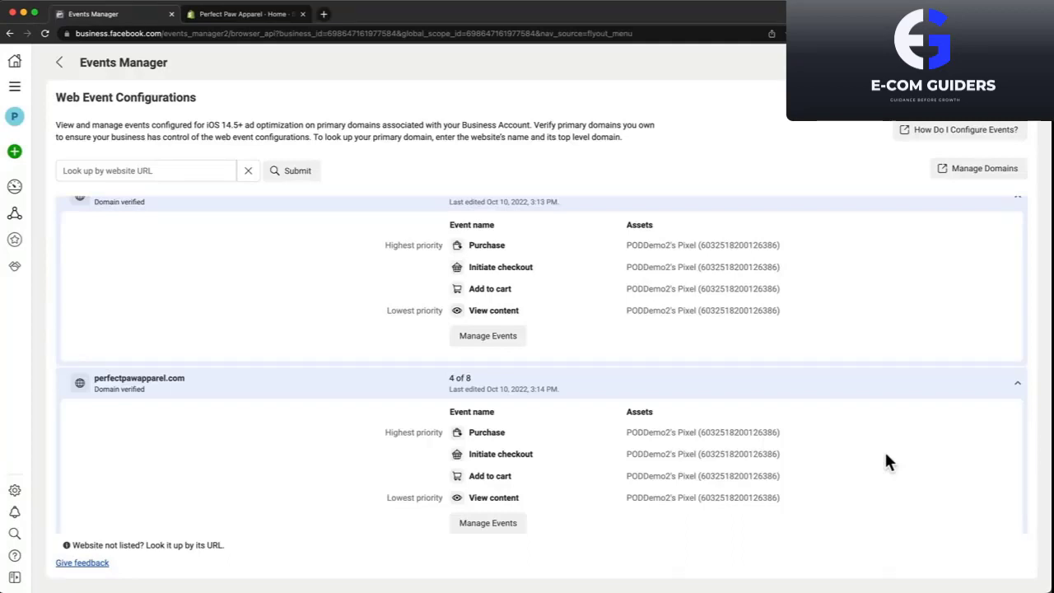
Start a browser event test of PODDemo2's Pixel on perfectpawapparel.com, then return to Events Manager to check the received activity.
click(60, 64)
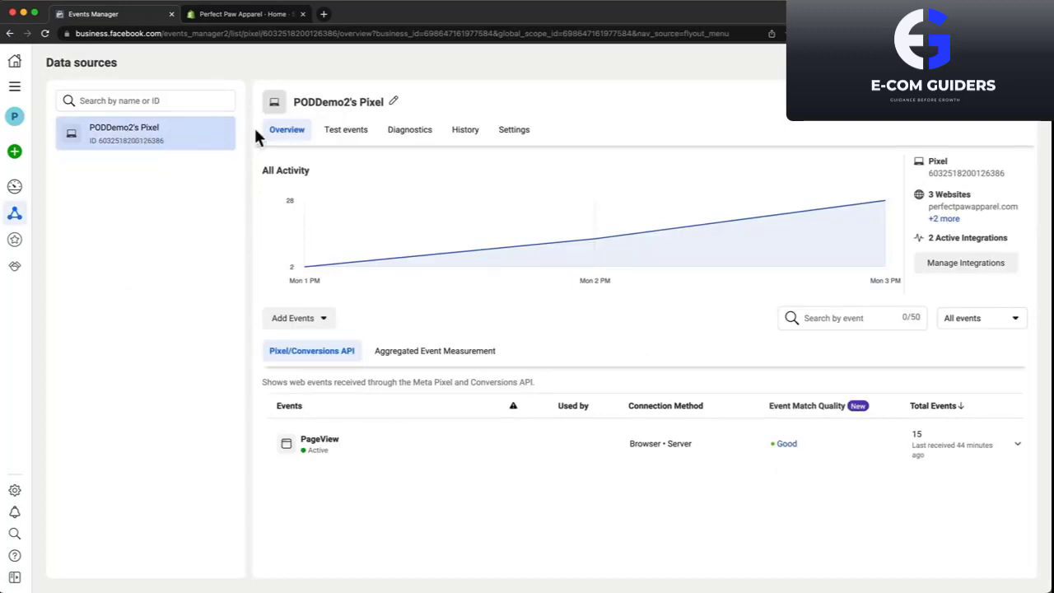
click(346, 133)
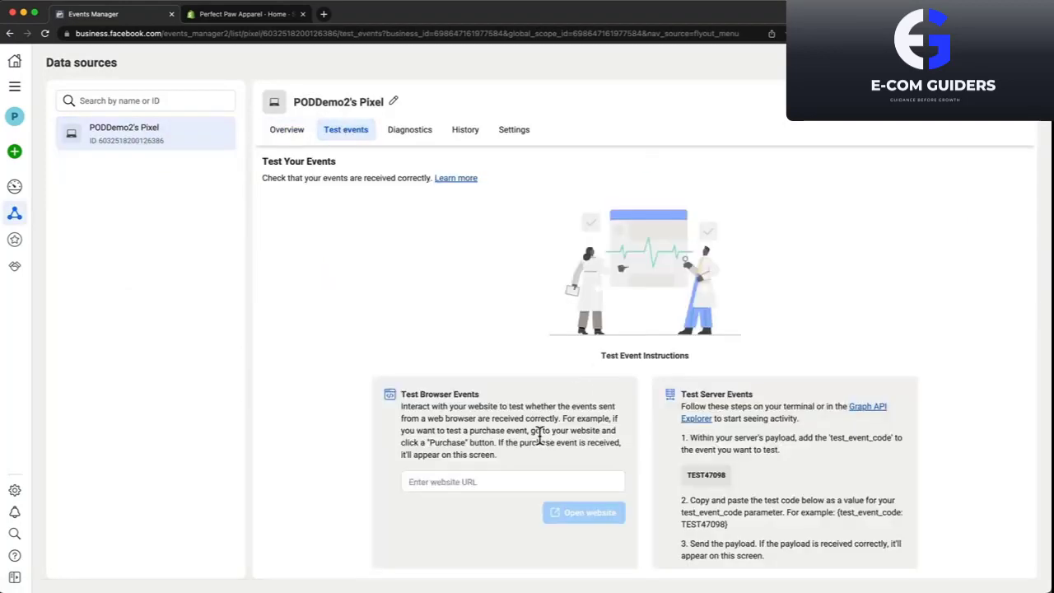
click(458, 482)
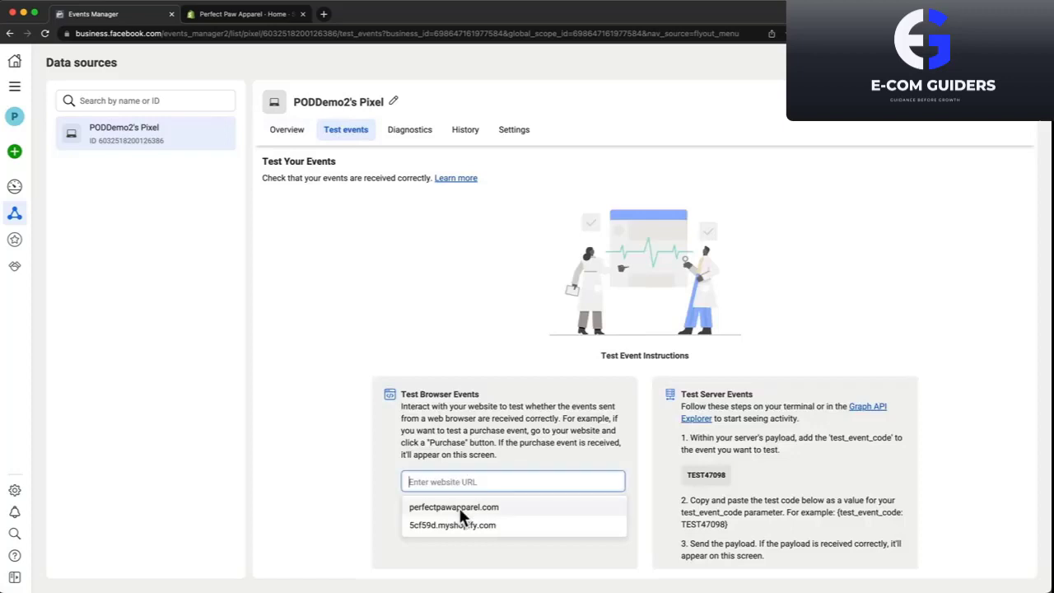
click(458, 507)
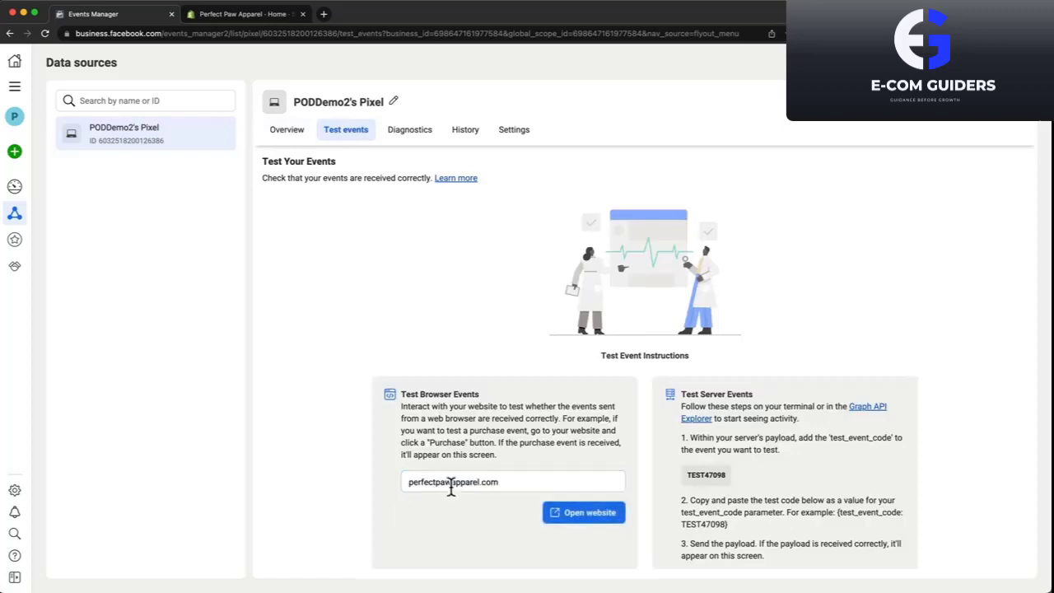
click(570, 513)
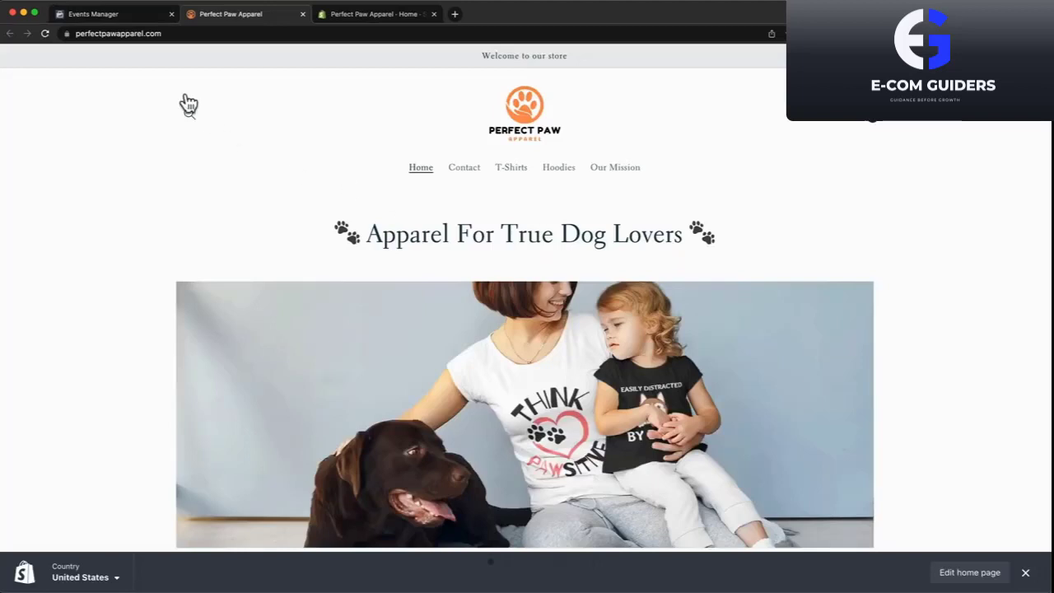
click(122, 21)
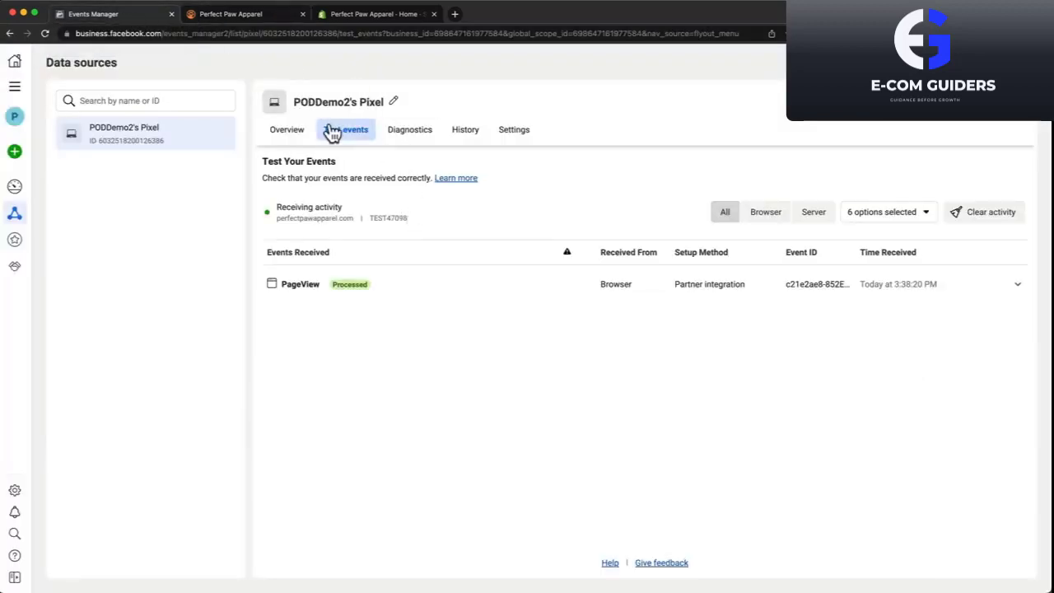
Visit the Dog Owner T-Shirt product page from the store's T-Shirts collection, then check the test events received in Events Manager.
click(233, 18)
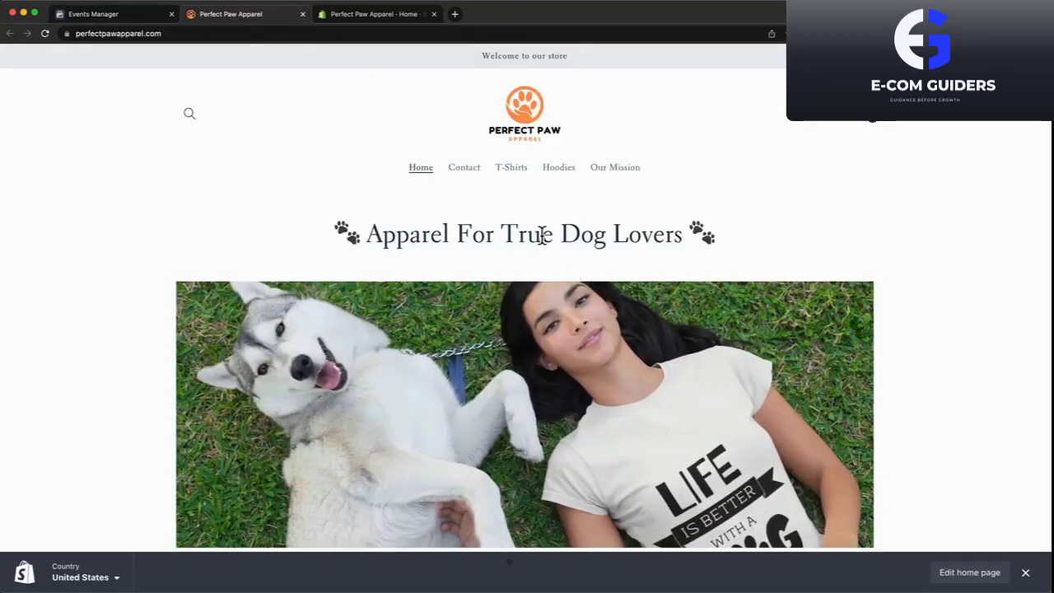
click(517, 175)
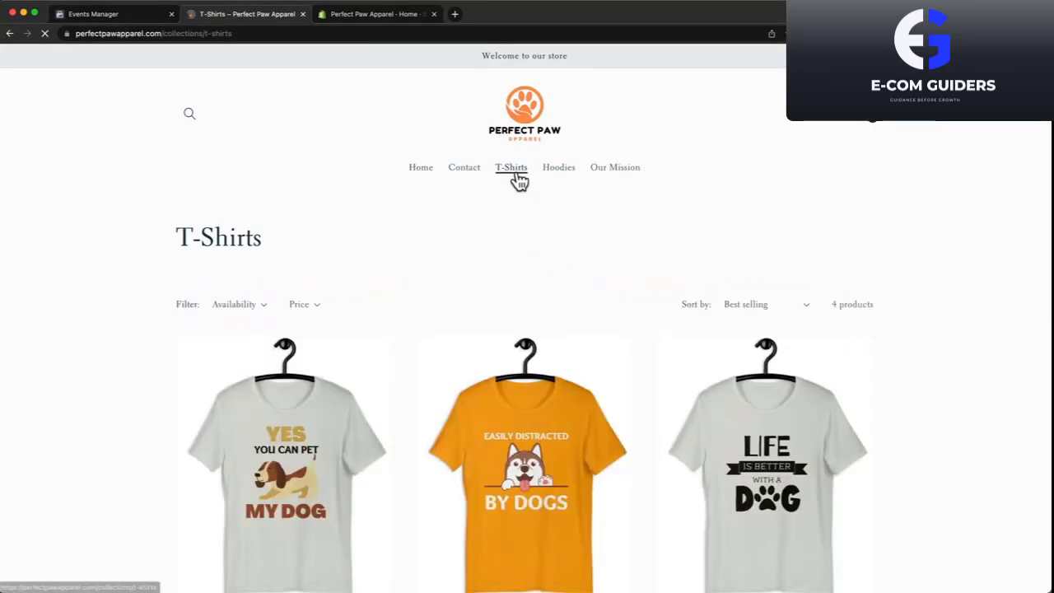
click(313, 426)
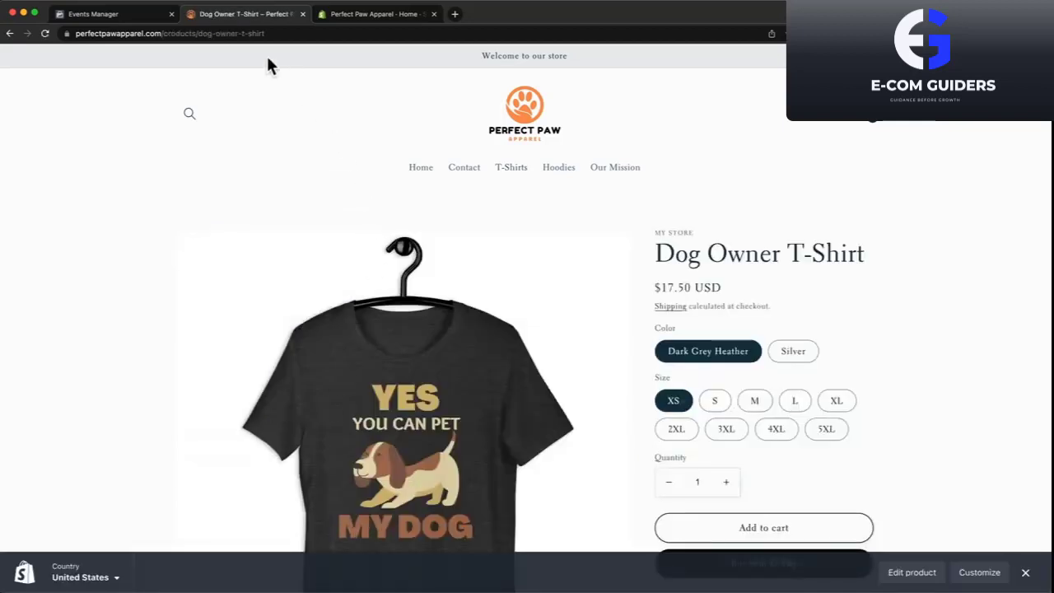
click(134, 18)
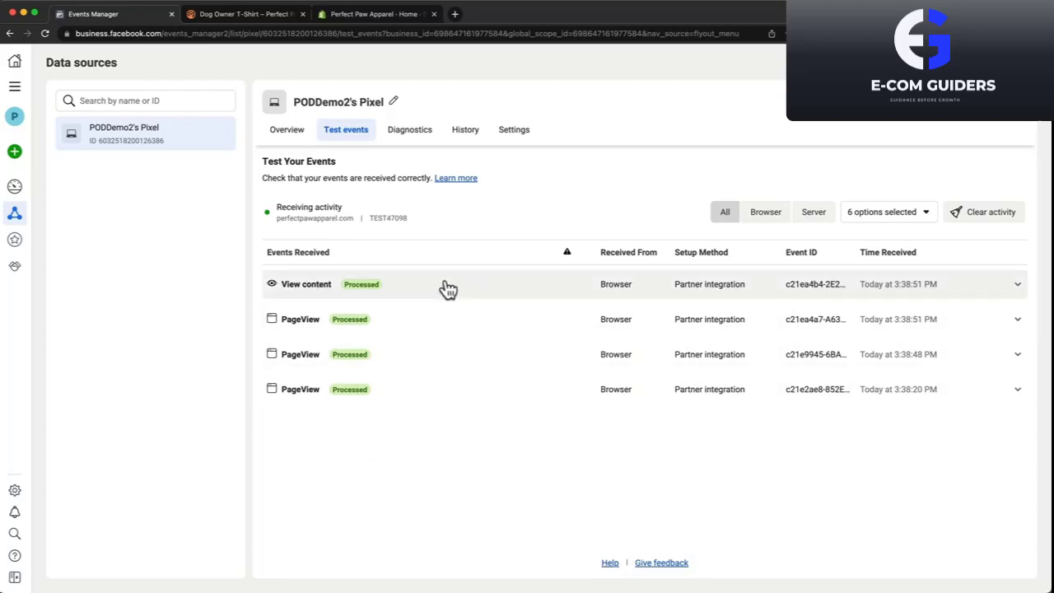
Add the Dog Owner T-Shirt in Dark Grey Heather, size XS, to the store cart and check the received test events in Events Manager.
click(270, 18)
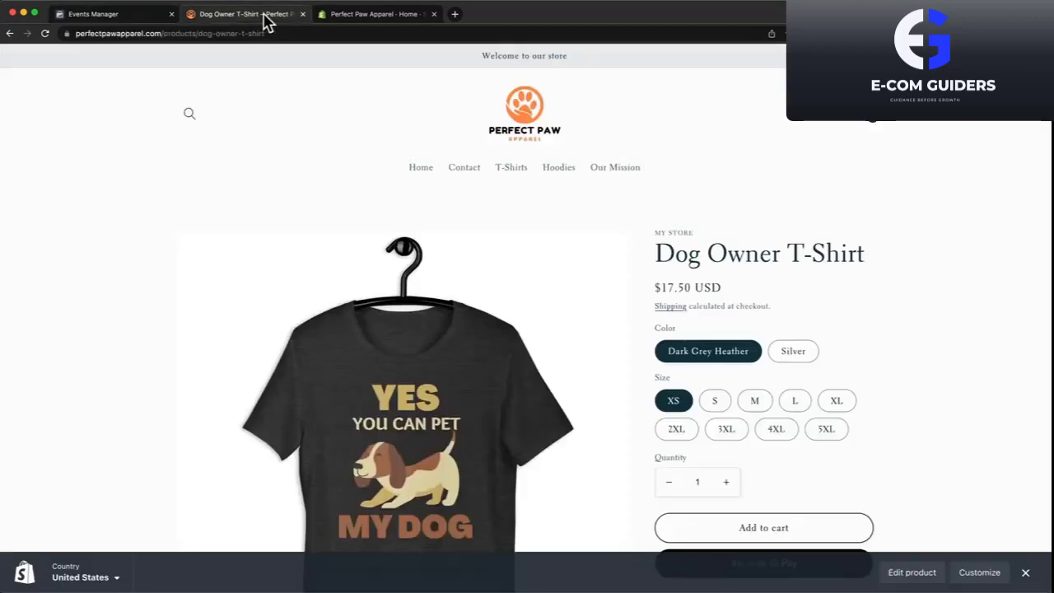
scroll(858, 329, down, 3)
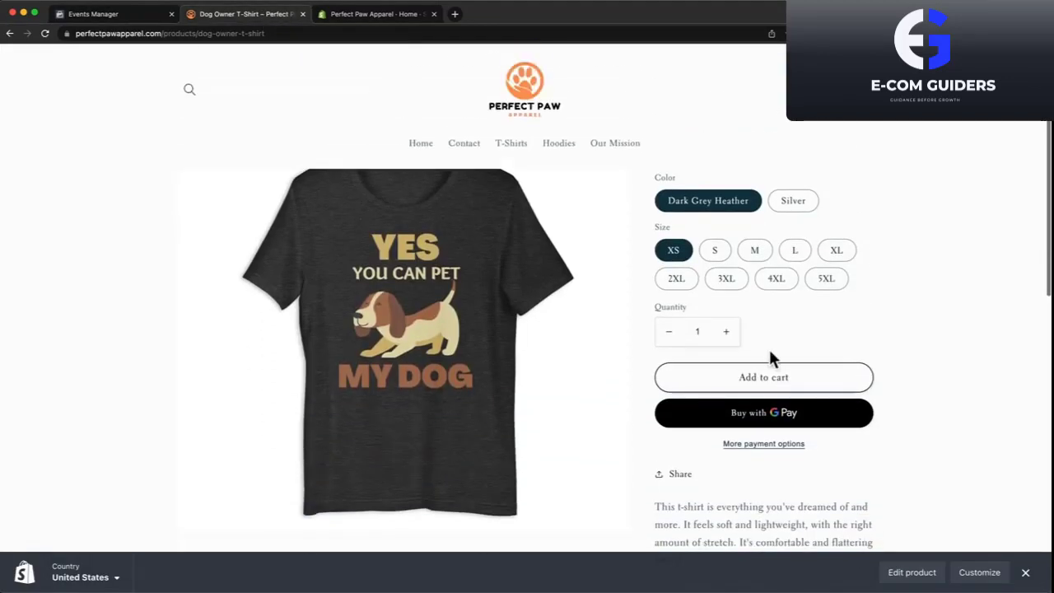
click(763, 377)
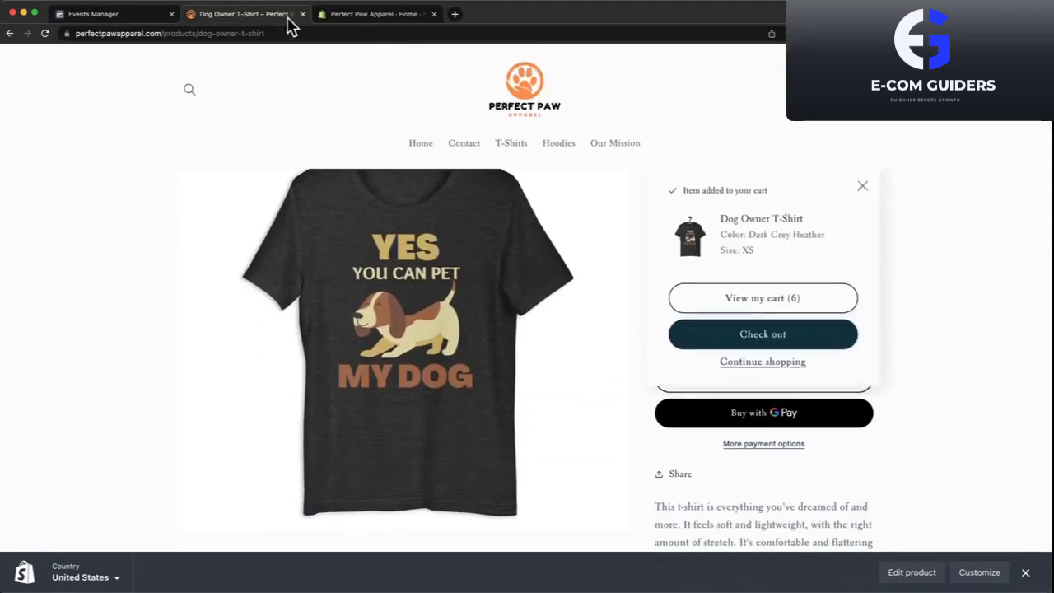
click(121, 16)
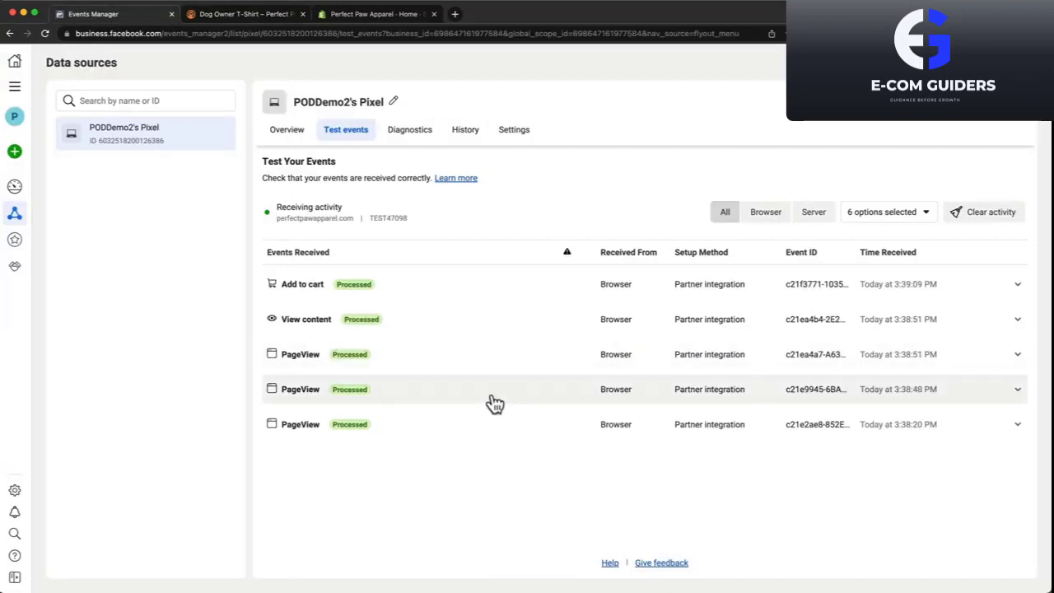